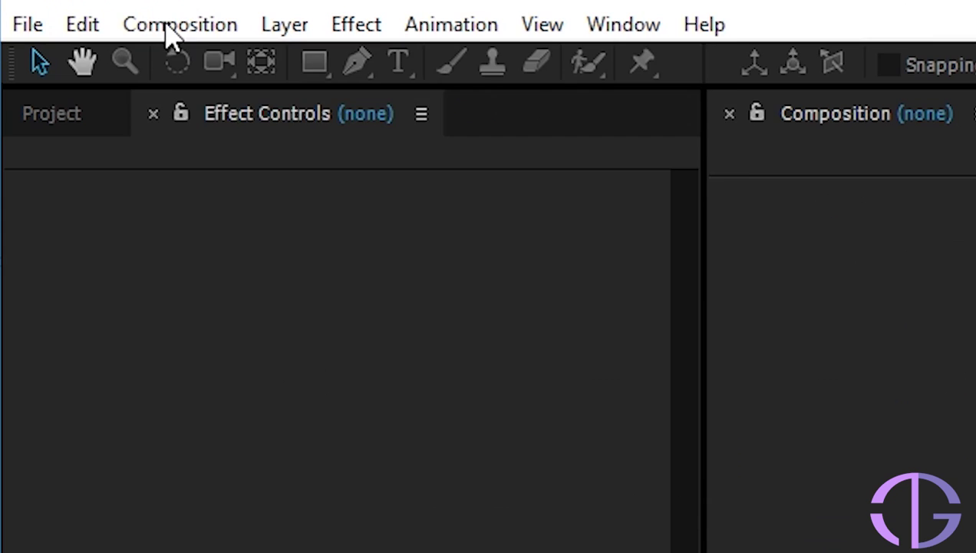
Create a new composition named FIRE TEXT USING SABER with the HDTV 1080 25 preset.
click(75, 26)
click(195, 76)
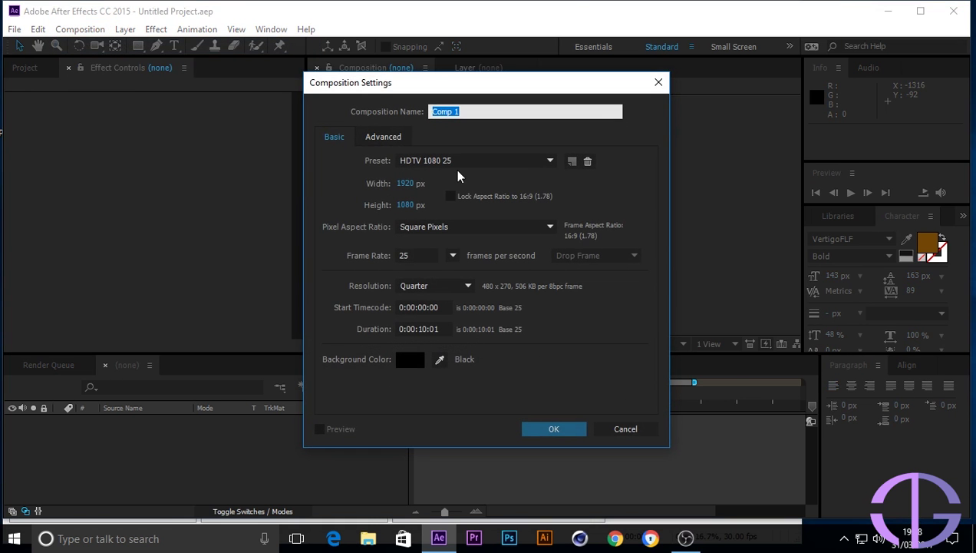
text(FIR)
text(E TEXT USING SABER)
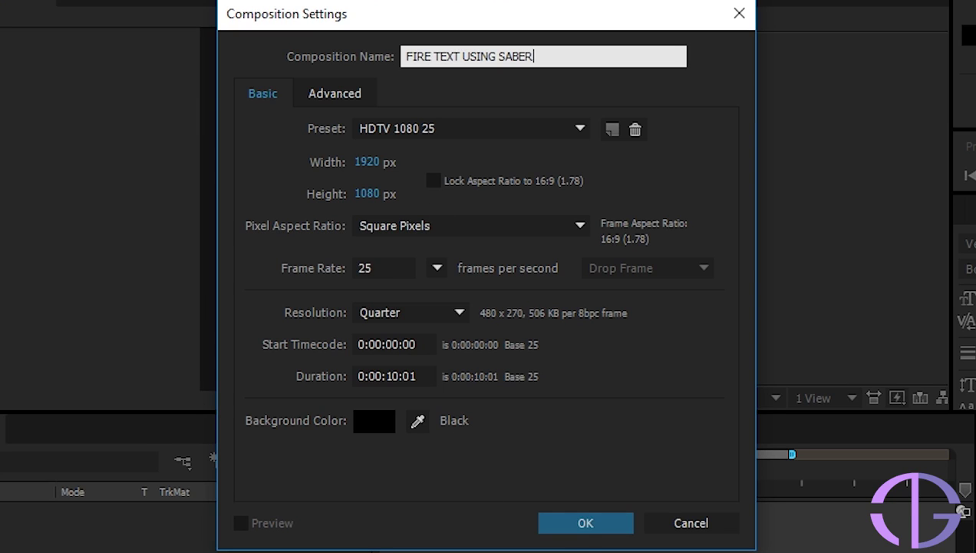
click(588, 522)
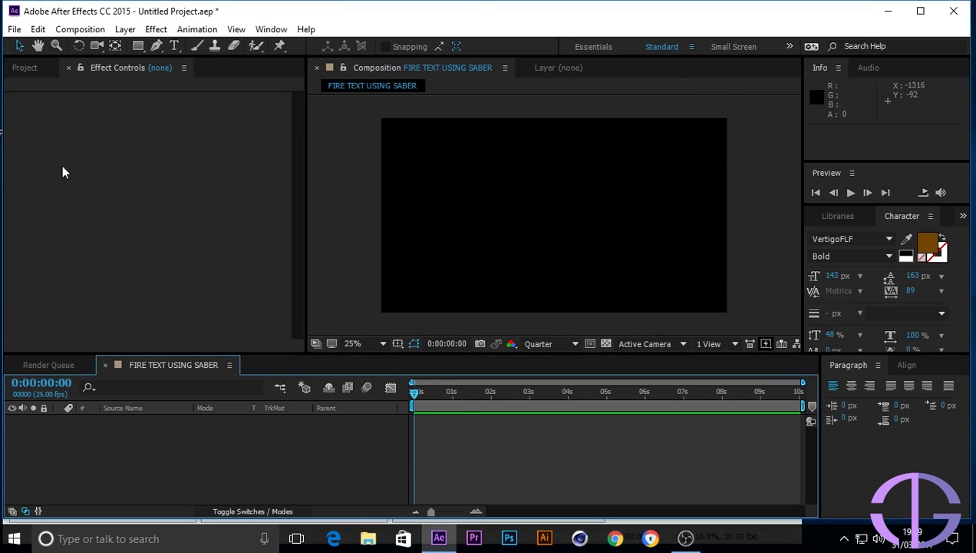
Add a text layer reading "FIRE TEXT USING SABER" in the composition.
click(173, 47)
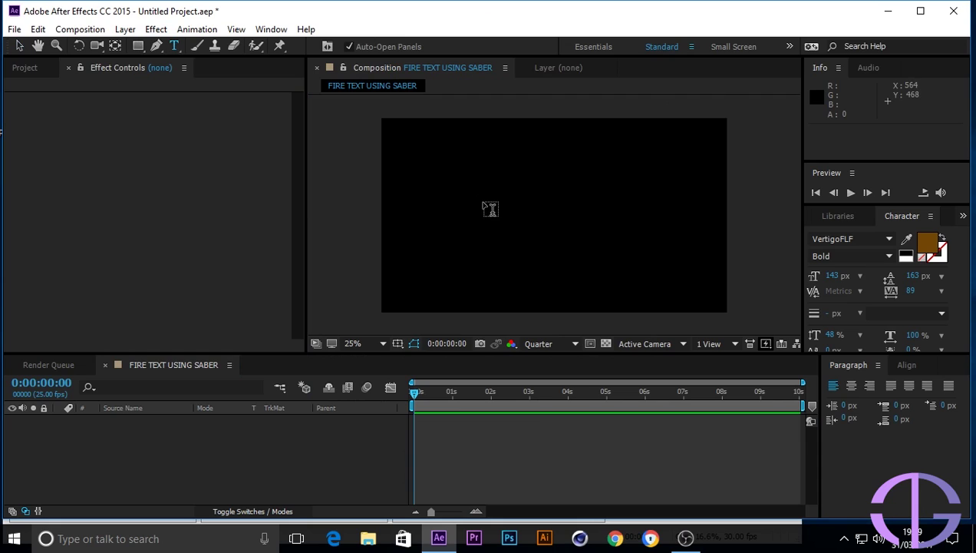
click(485, 202)
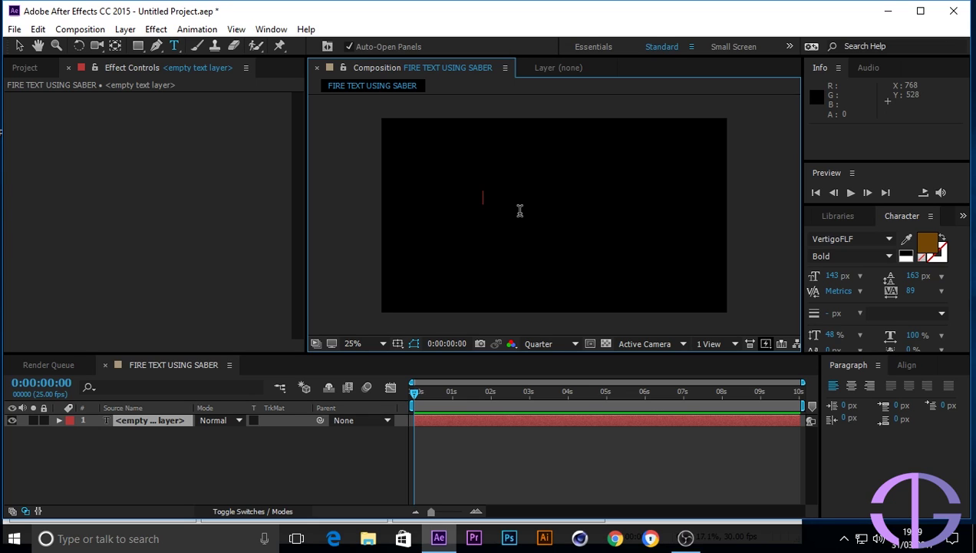
text(FIR)
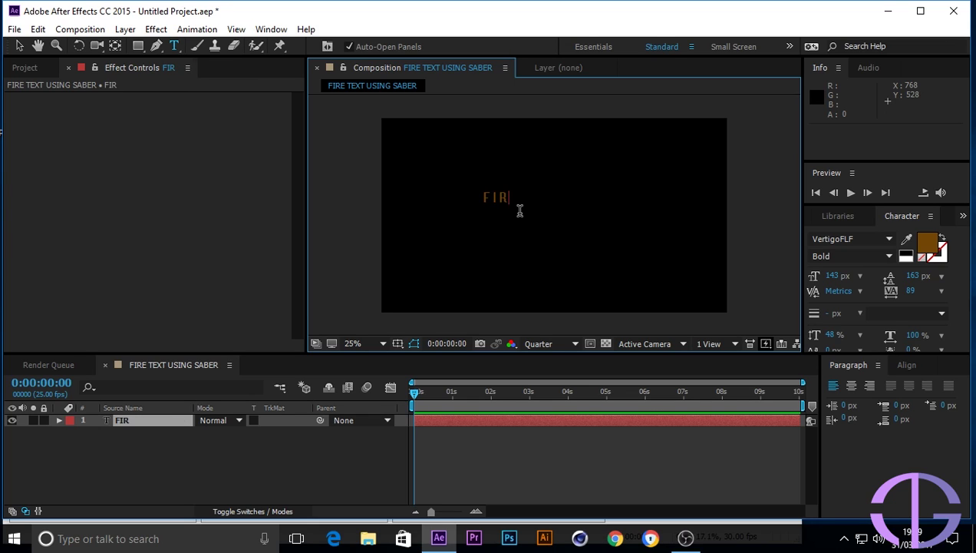
text(E TE)
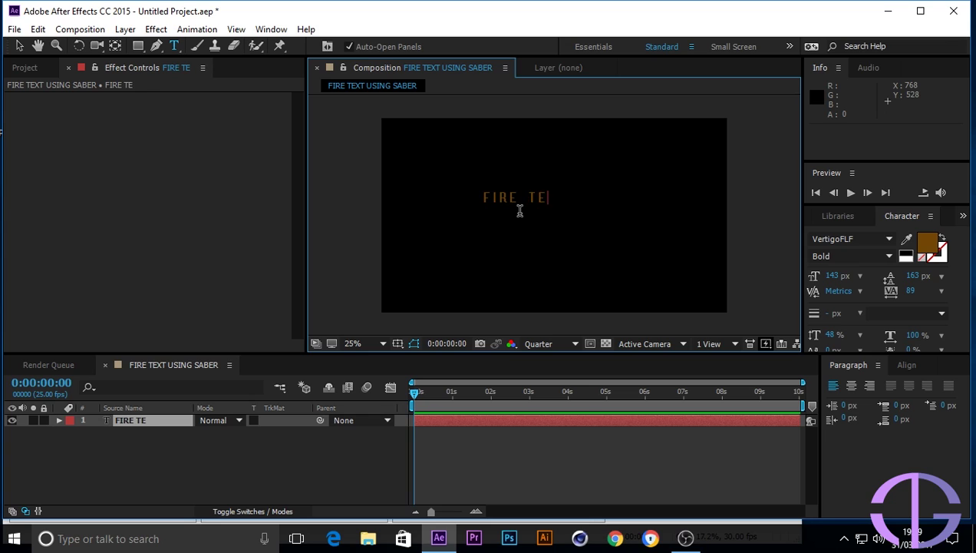
text(XT US)
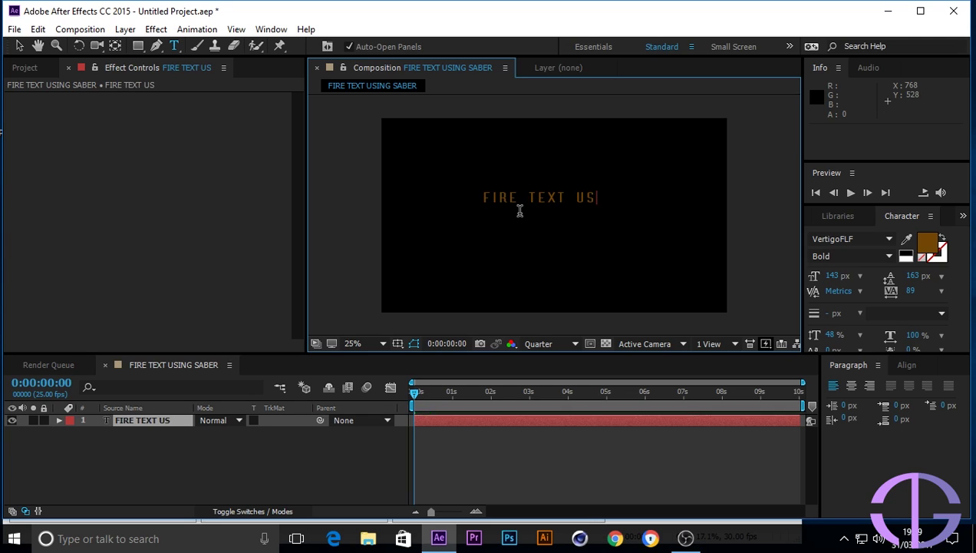
text(ING SABER)
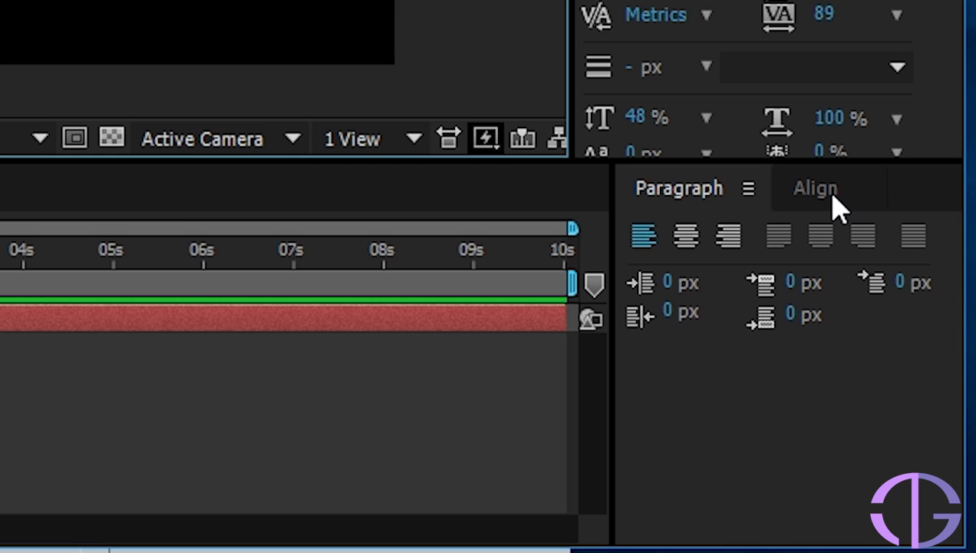
Center the text layer horizontally and vertically in the composition.
click(906, 365)
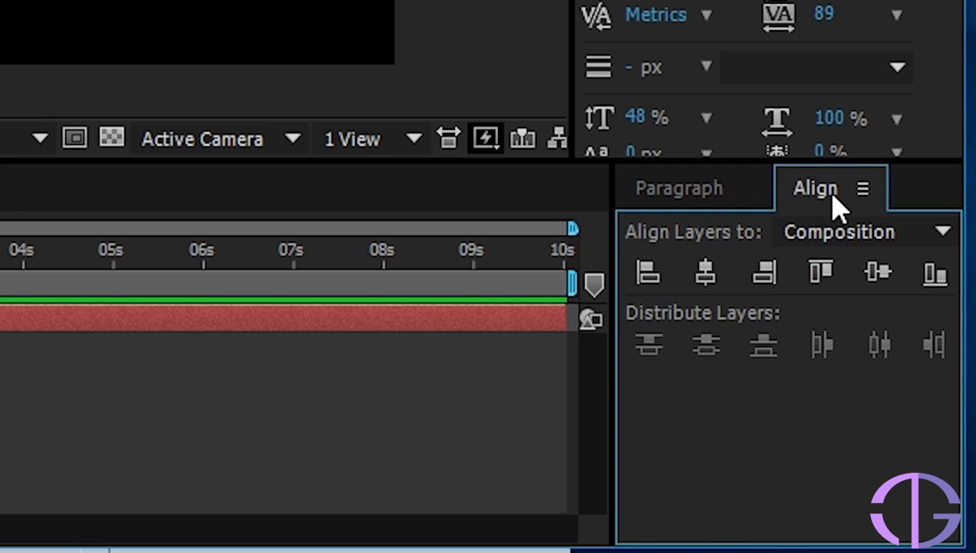
click(706, 274)
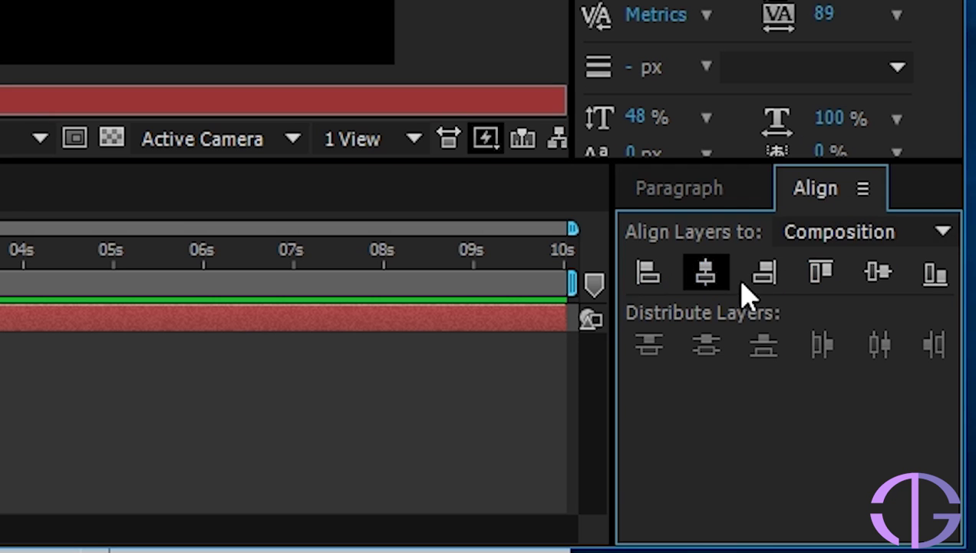
click(875, 274)
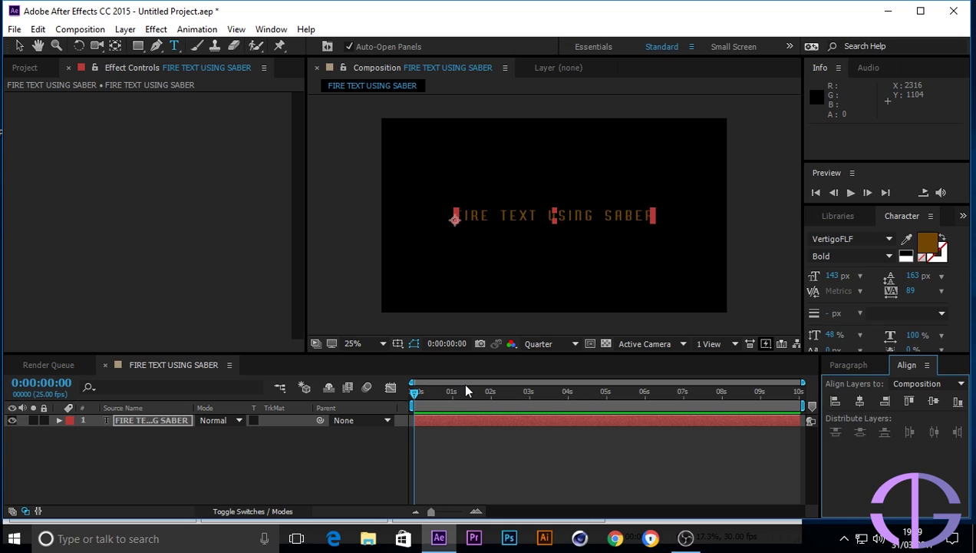
click(21, 45)
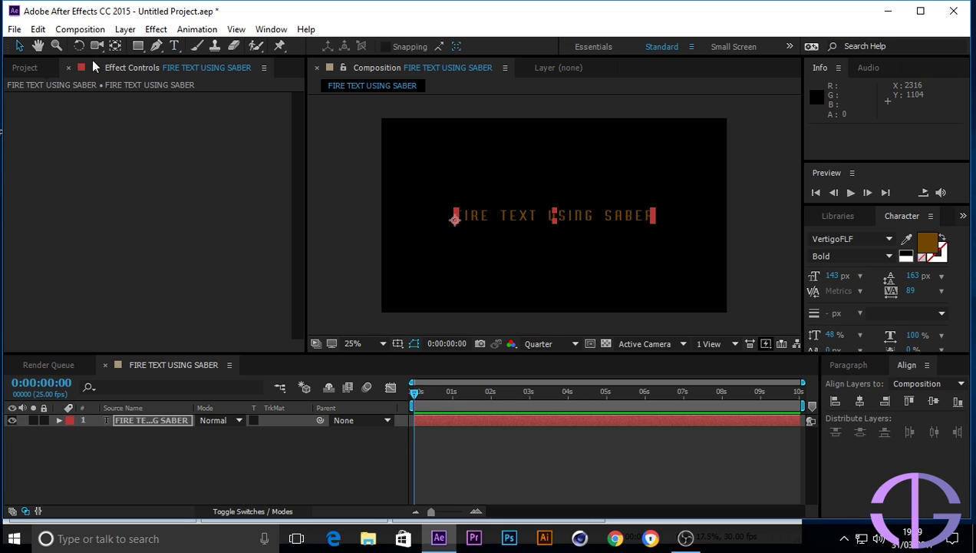
Add a second text layer reading "AFTER EFFECT TUTORIAL" near the top of the frame.
click(175, 46)
click(460, 148)
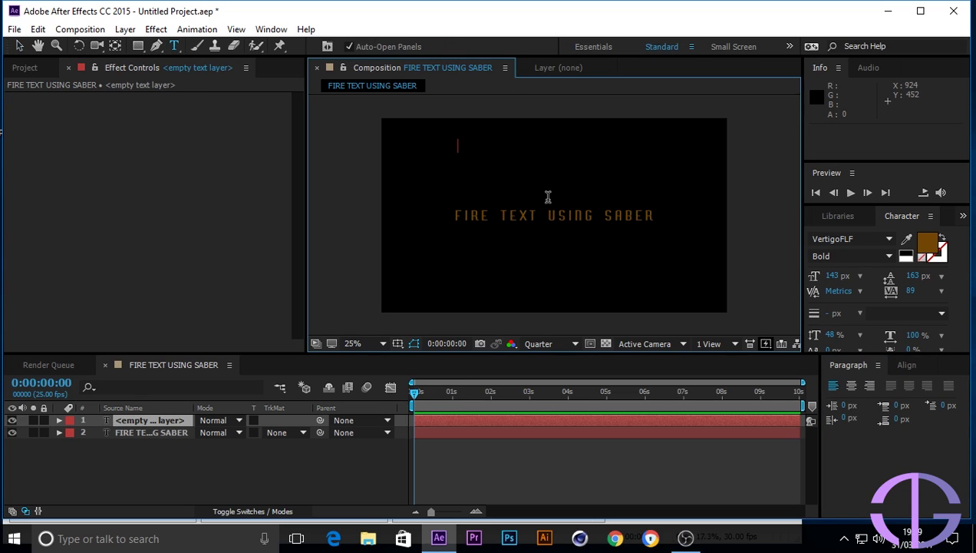
text(AFTER )
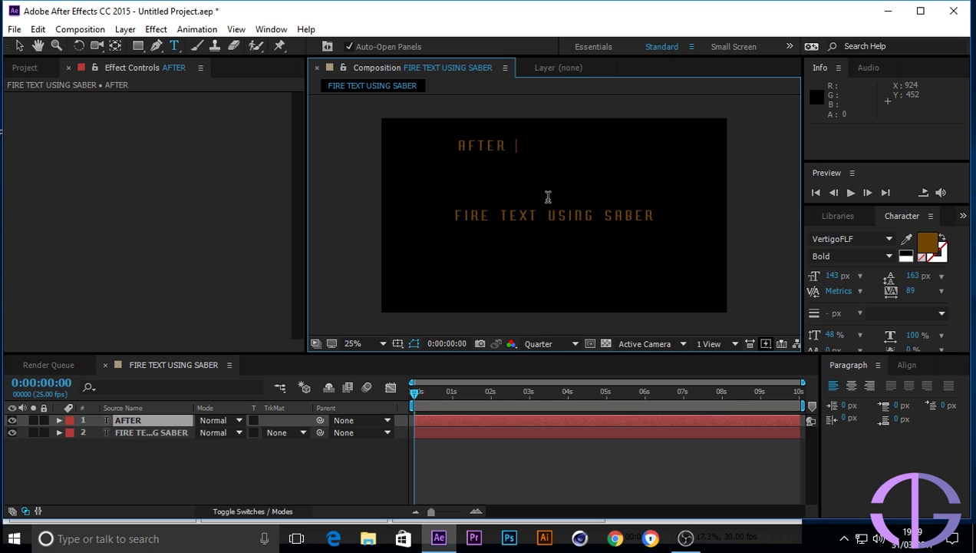
text(EFFE)
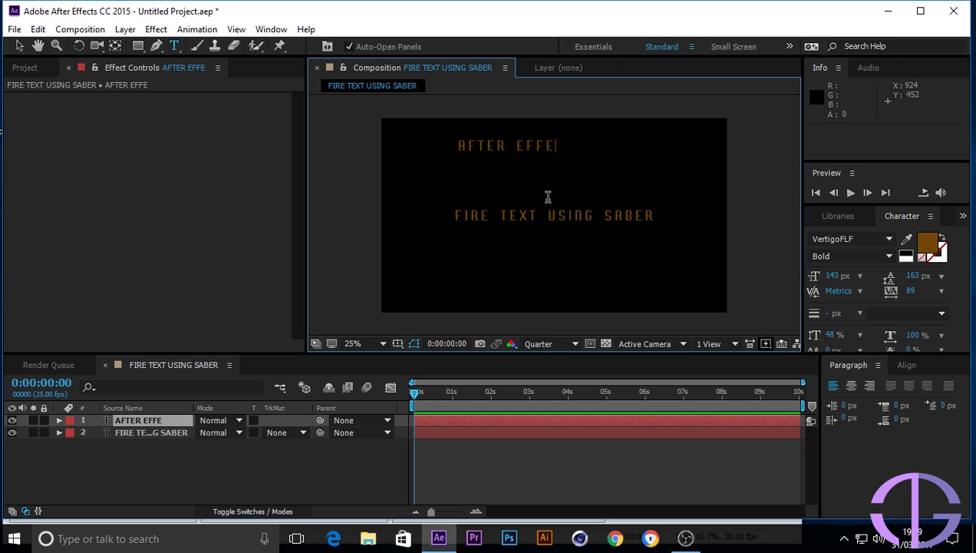
text(CT T)
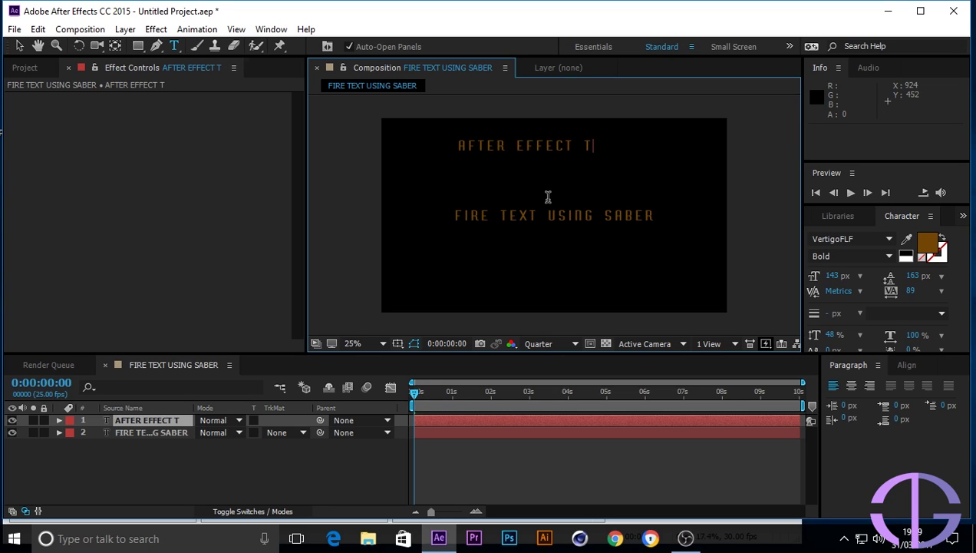
text(UTORIAL)
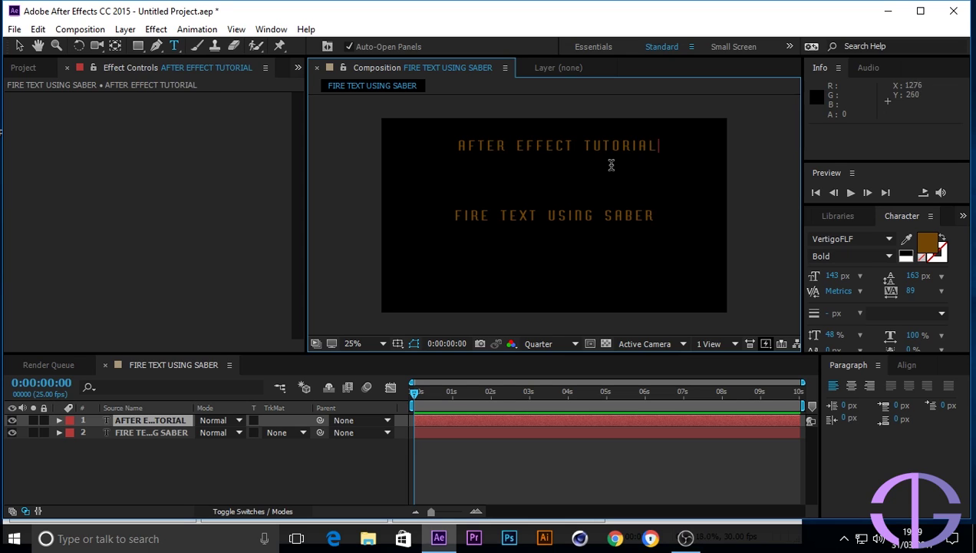
Set the "AFTER EFFECT TUTORIAL" text to a font size of 309 px and a tracking of -42.
drag(662, 145, 315, 170)
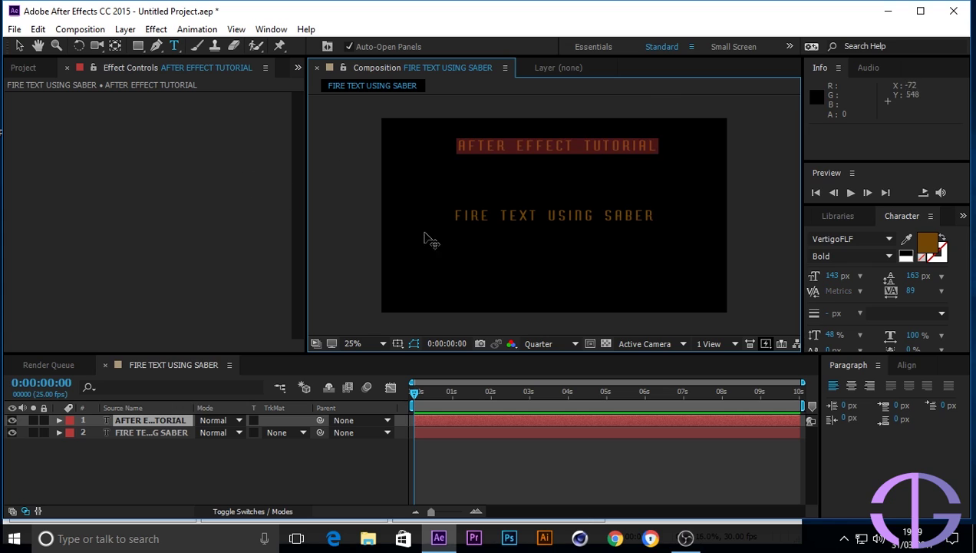
drag(831, 279, 938, 258)
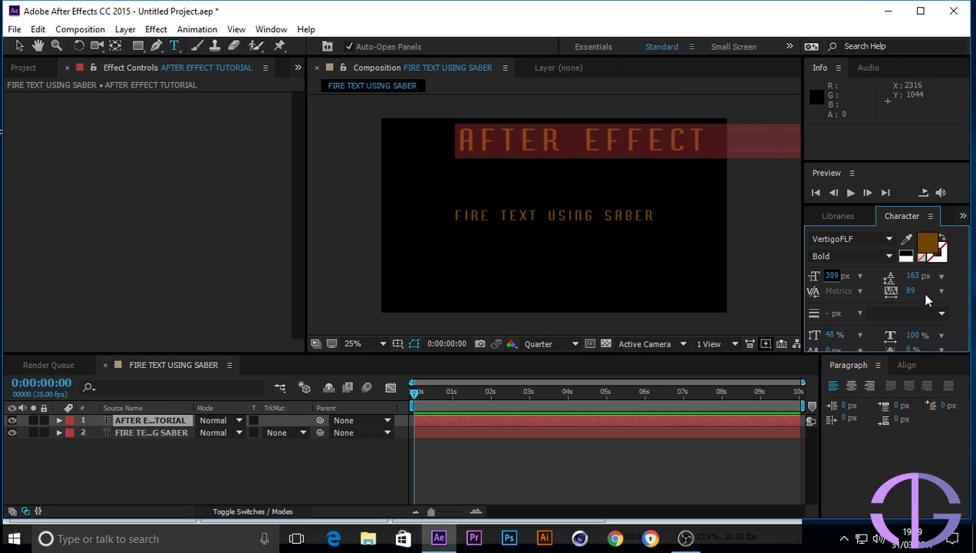
drag(914, 292, 833, 306)
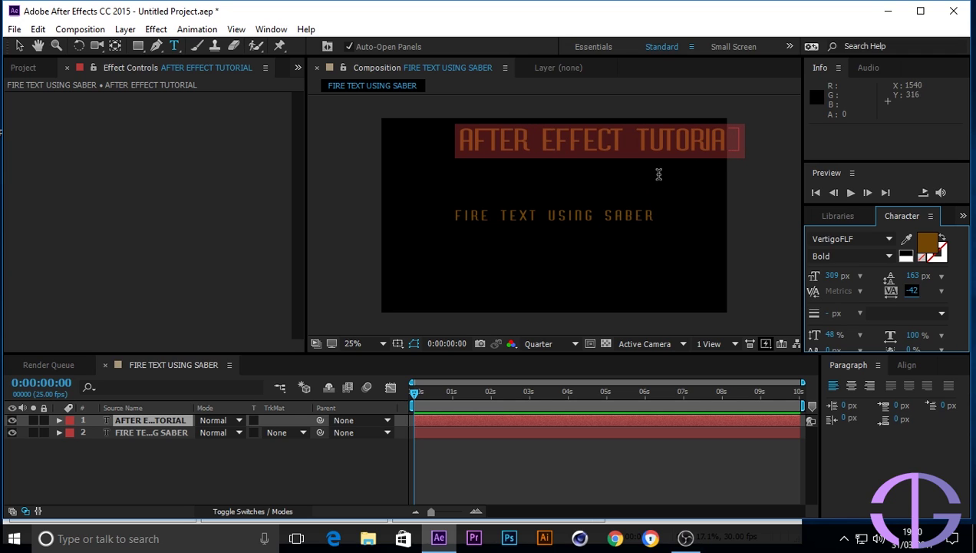
Move the "AFTER EFFECT TUTORIAL" text to just above "FIRE TEXT USING SABER", at about position 168, 468.
click(19, 46)
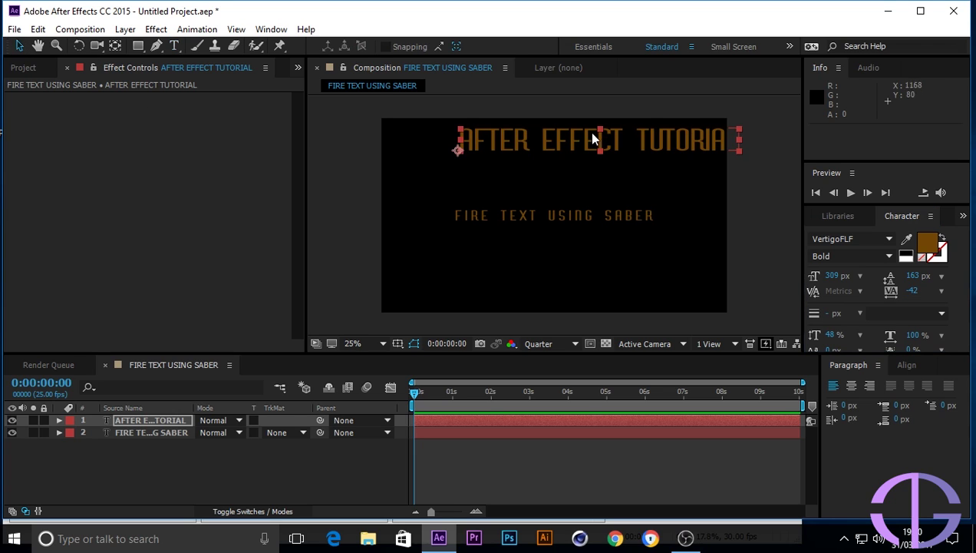
drag(584, 146, 539, 197)
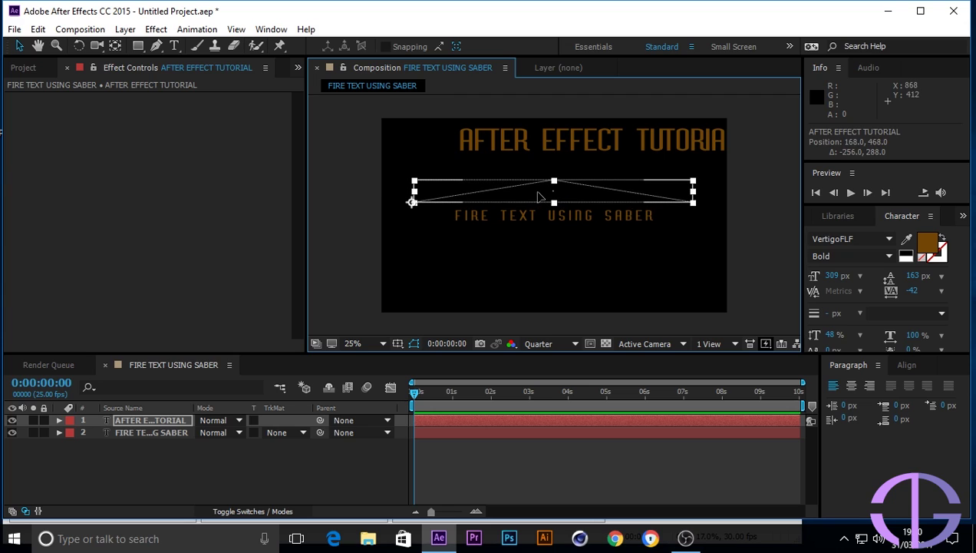
key(Caps_Lock)
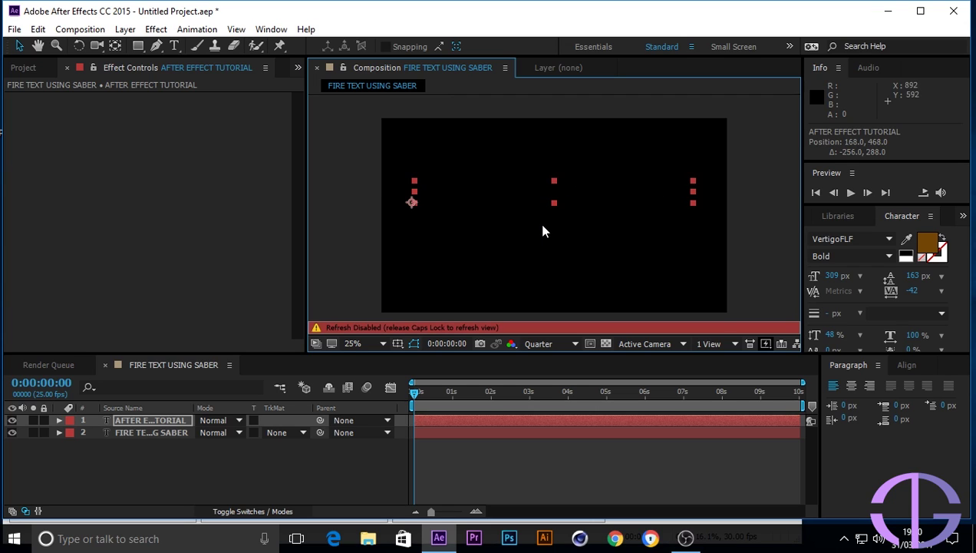
key(Caps_Lock)
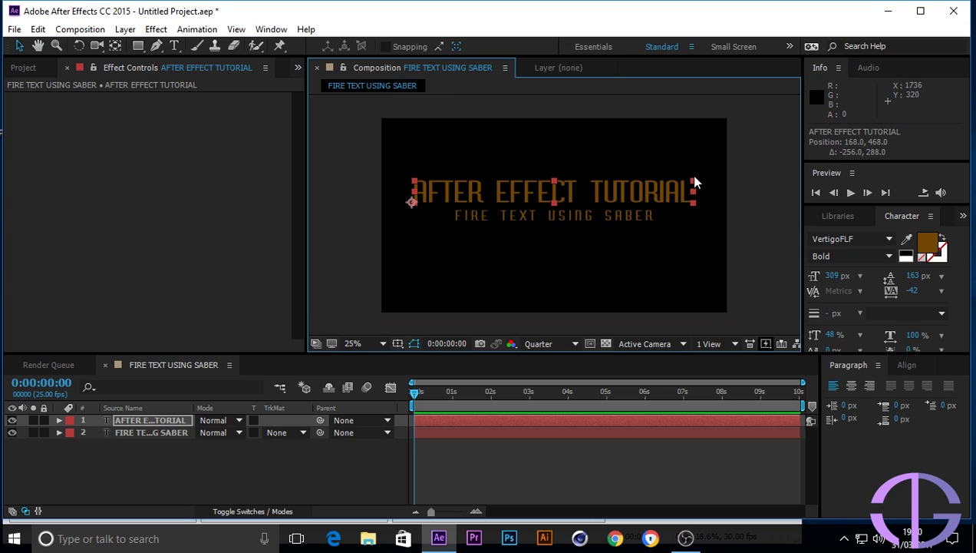
Scale the "AFTER EFFECT TUTORIAL" text to 80% height and center it horizontally in the composition.
drag(693, 182, 692, 189)
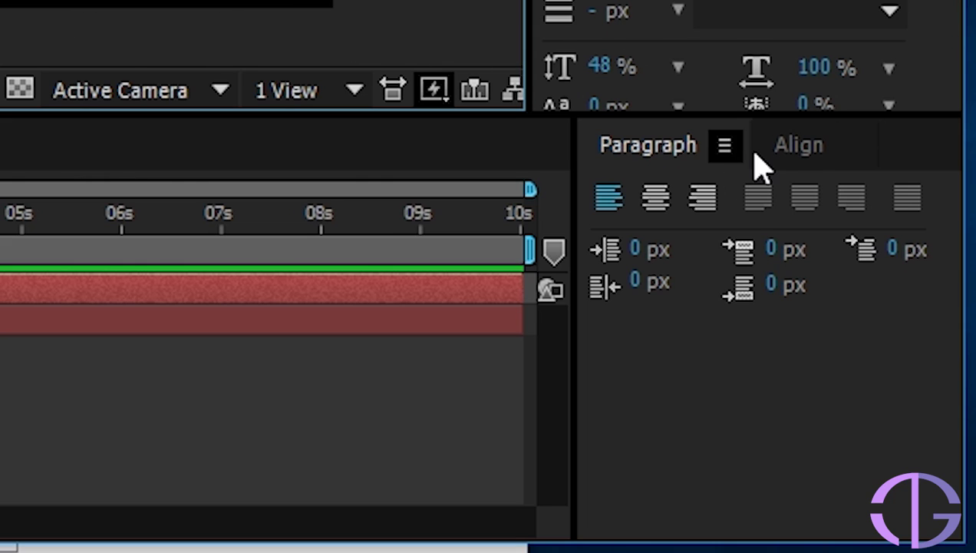
click(809, 147)
click(677, 239)
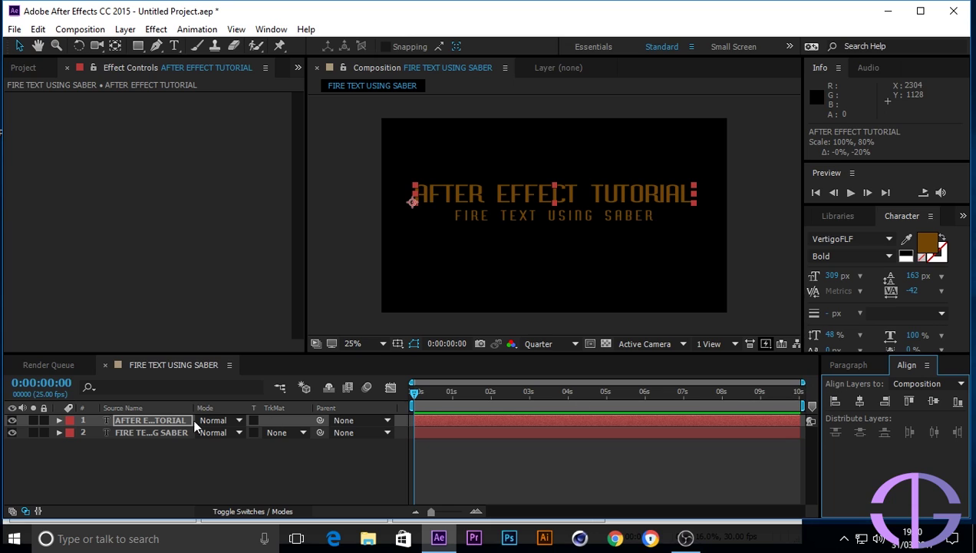
Move the "FIRE TEXT USING SABER" layer up about 24 px, closer beneath the "AFTER EFFECT TUTORIAL" text.
click(184, 432)
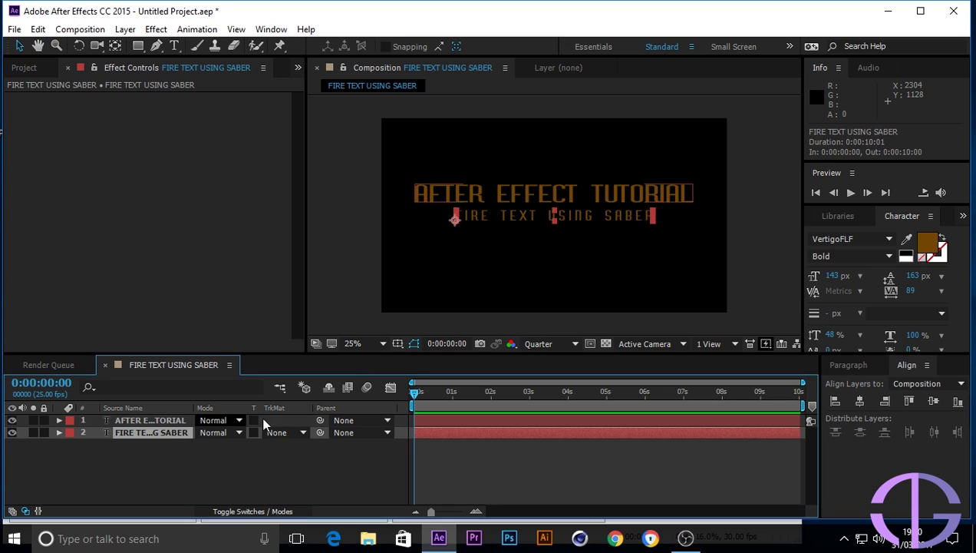
click(585, 213)
drag(588, 214, 590, 214)
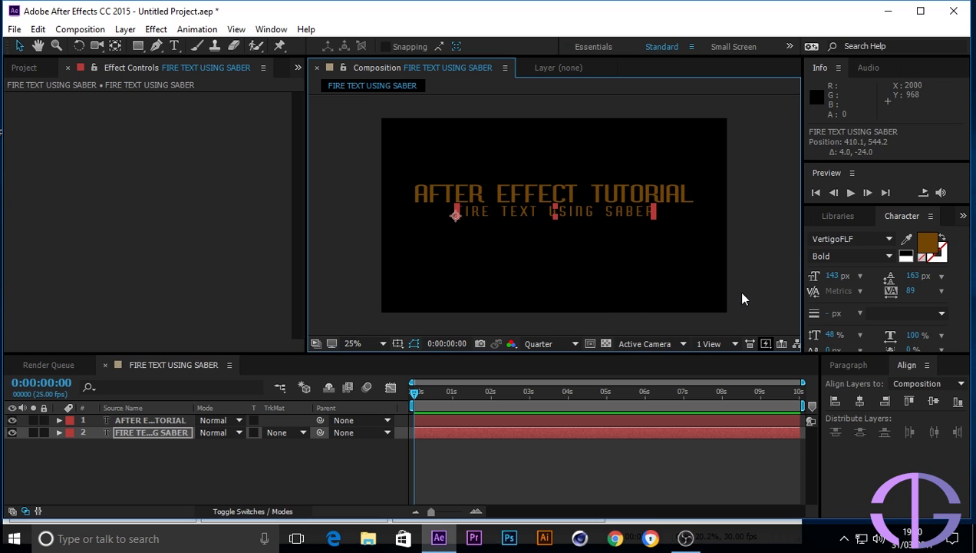
Apply the Whirlwind text rotation animation preset to both the "AFTER EFFECT TUTORIAL" and "FIRE TEXT USING SABER" layers.
click(833, 222)
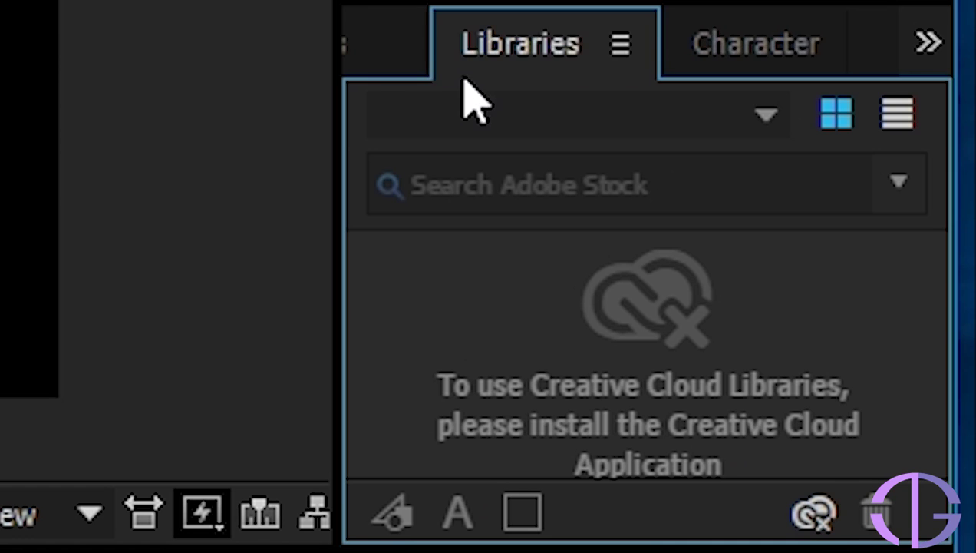
click(814, 216)
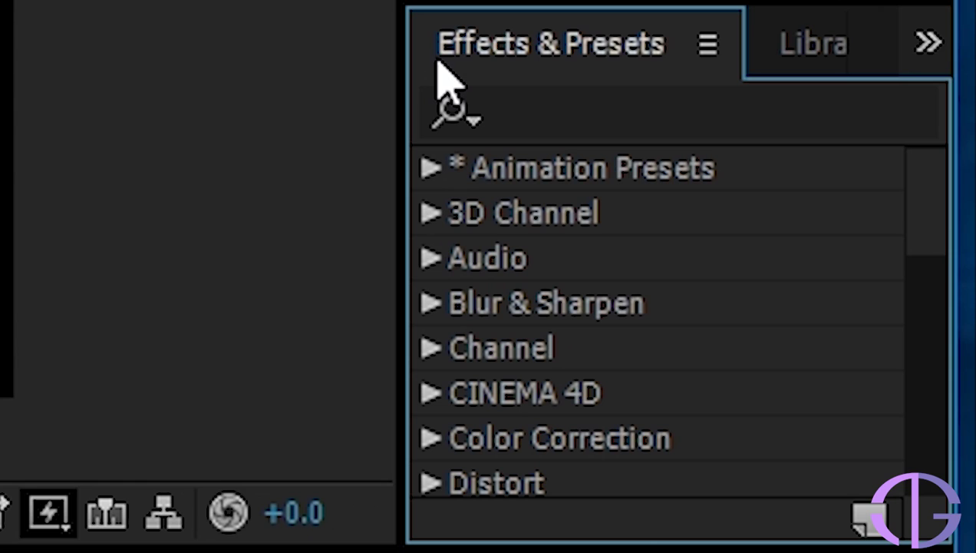
click(432, 170)
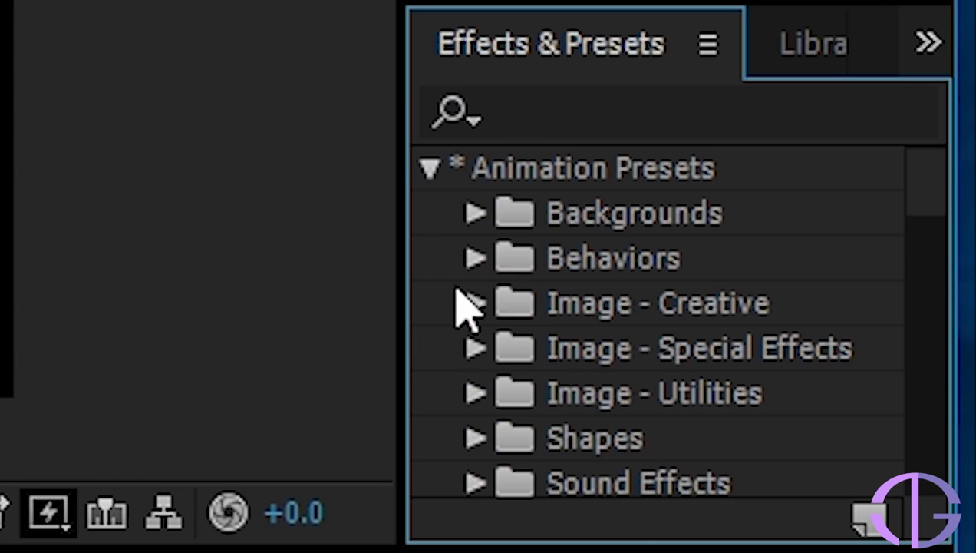
scroll(691, 346, down, 4)
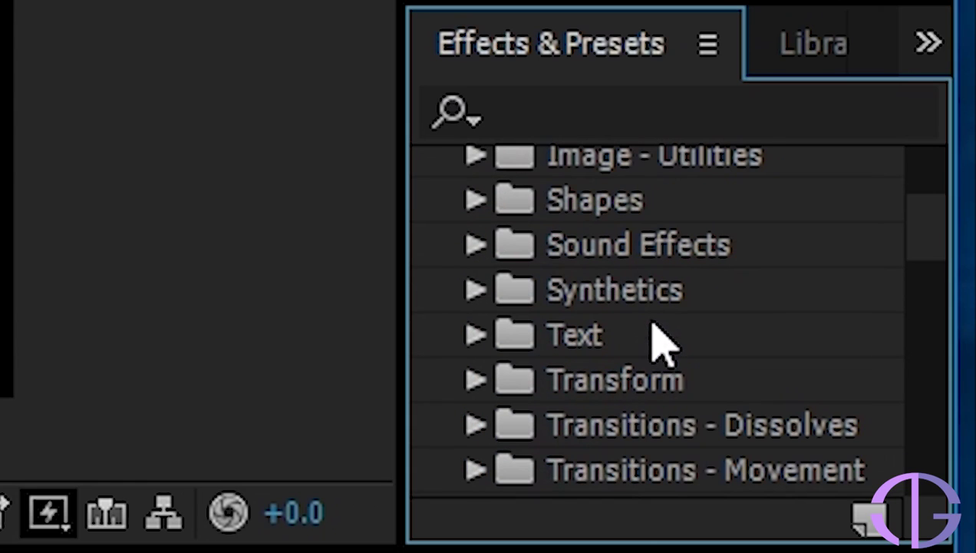
click(476, 334)
scroll(743, 343, down, 5)
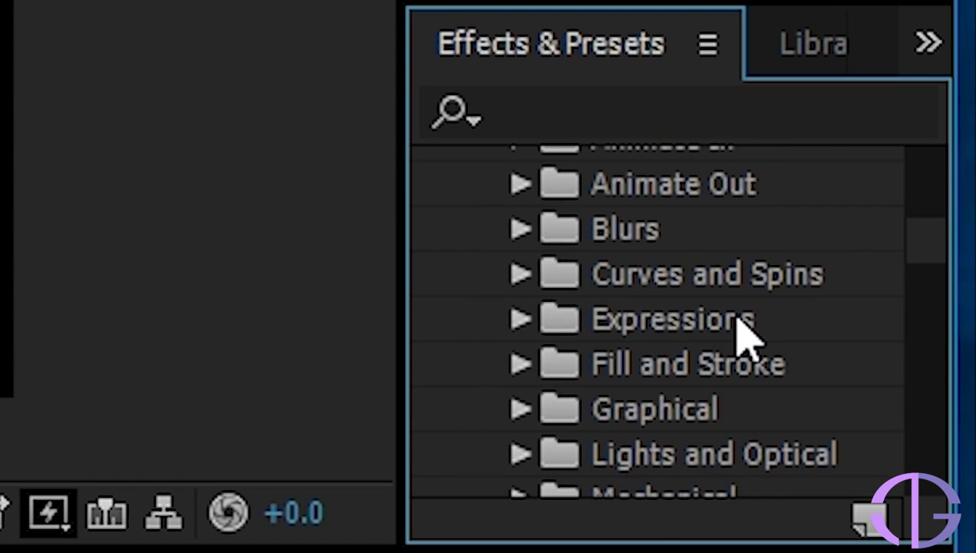
scroll(743, 343, down, 3)
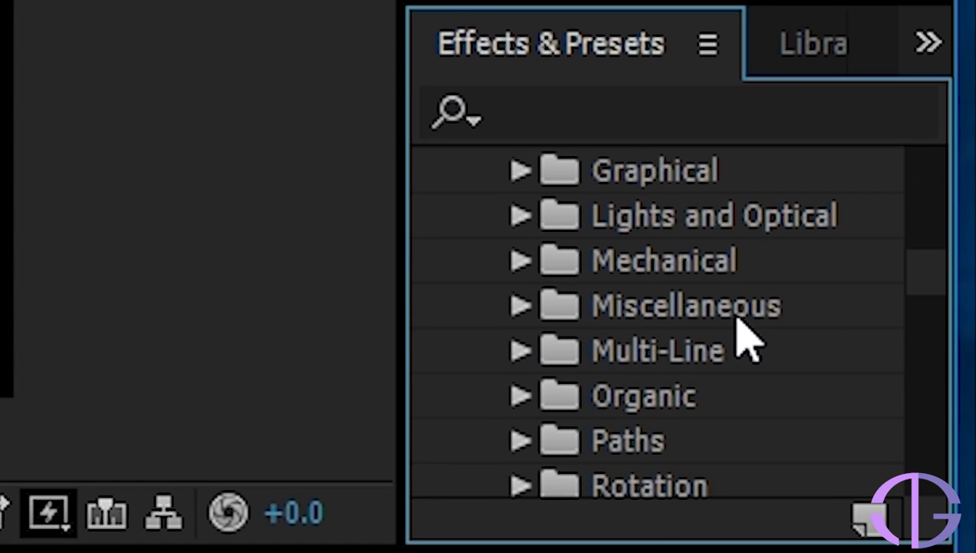
scroll(738, 325, down, 5)
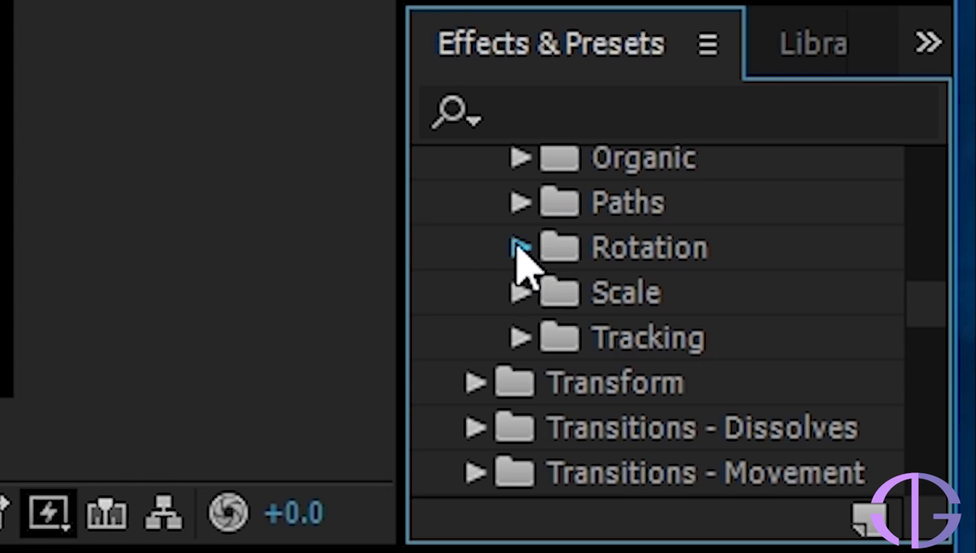
click(519, 248)
scroll(733, 337, down, 10)
drag(672, 270, 168, 423)
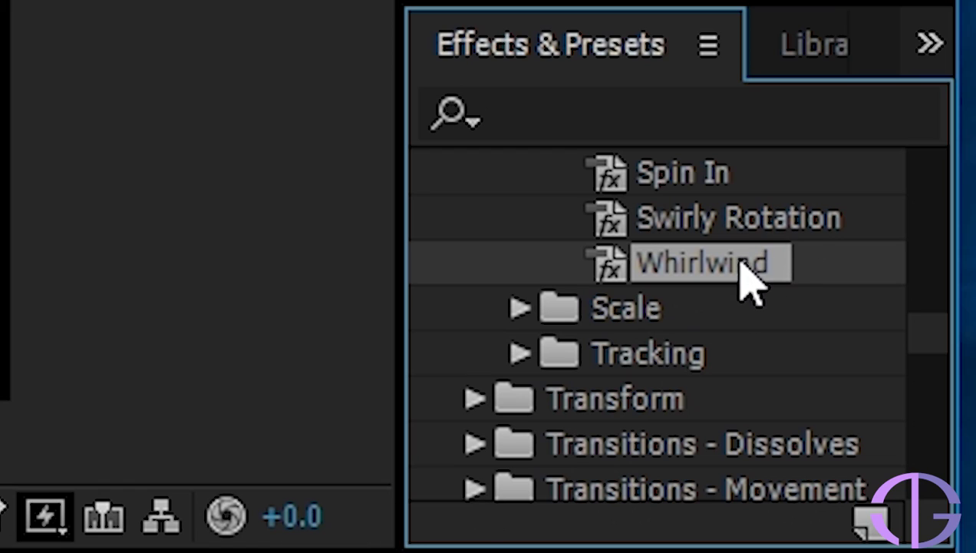
drag(741, 261, 169, 439)
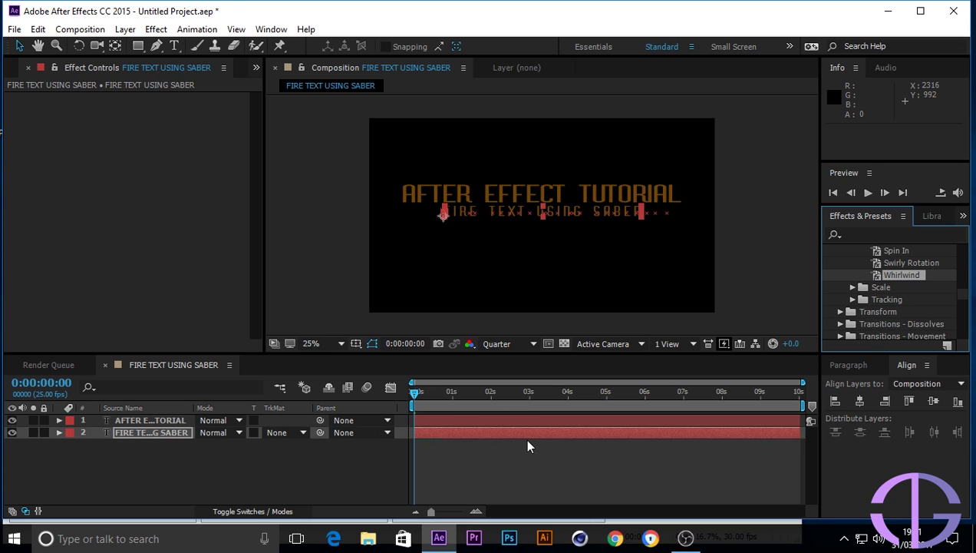
Play back the composition to check the Whirlwind animation on both text layers.
key(space)
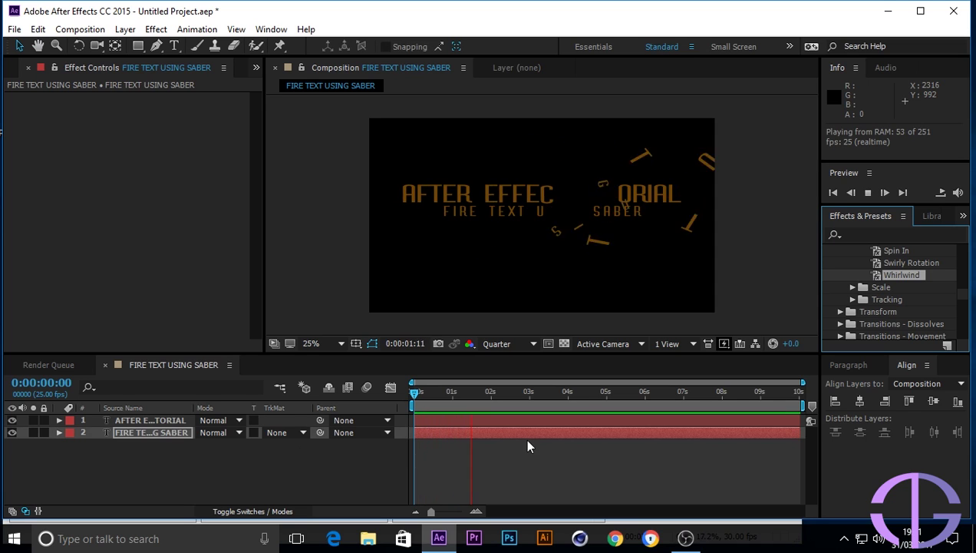
key(space)
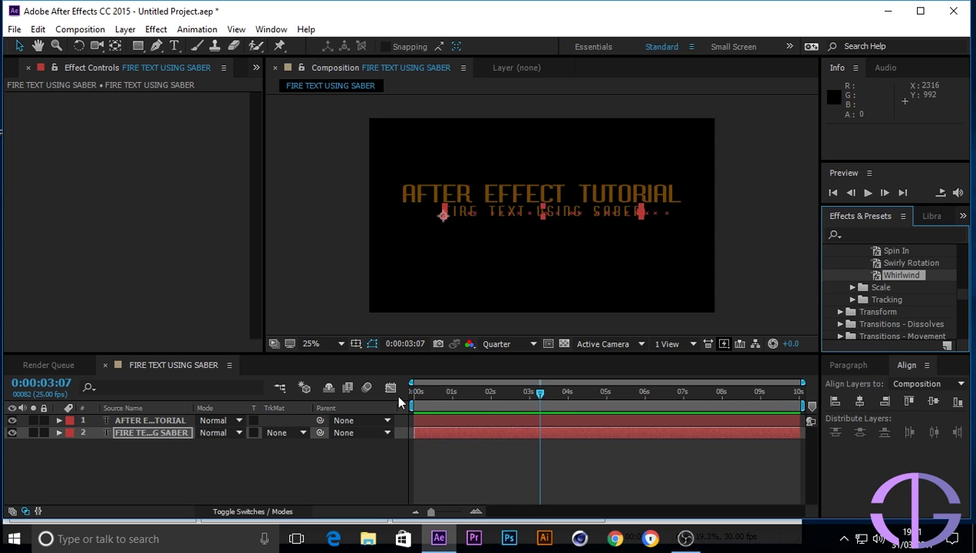
drag(540, 392, 398, 419)
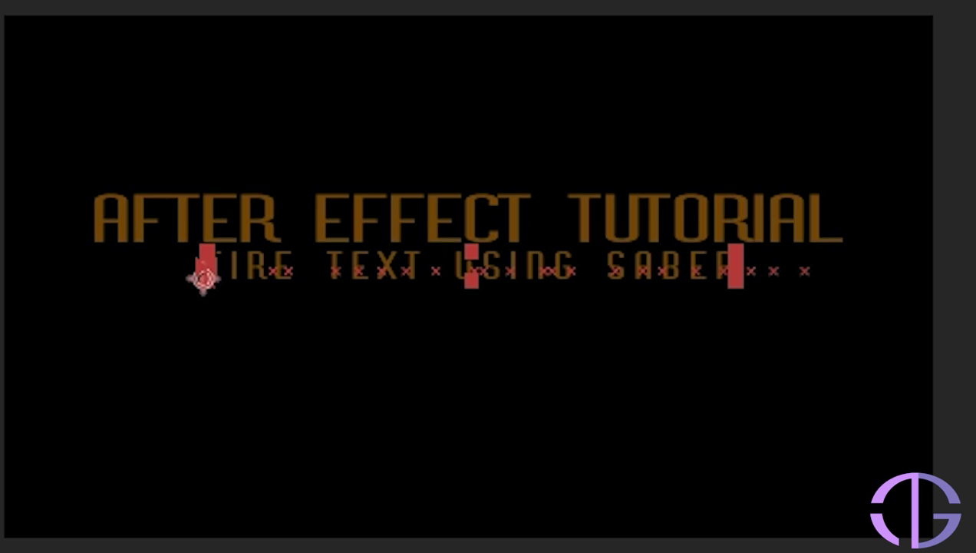
key(space)
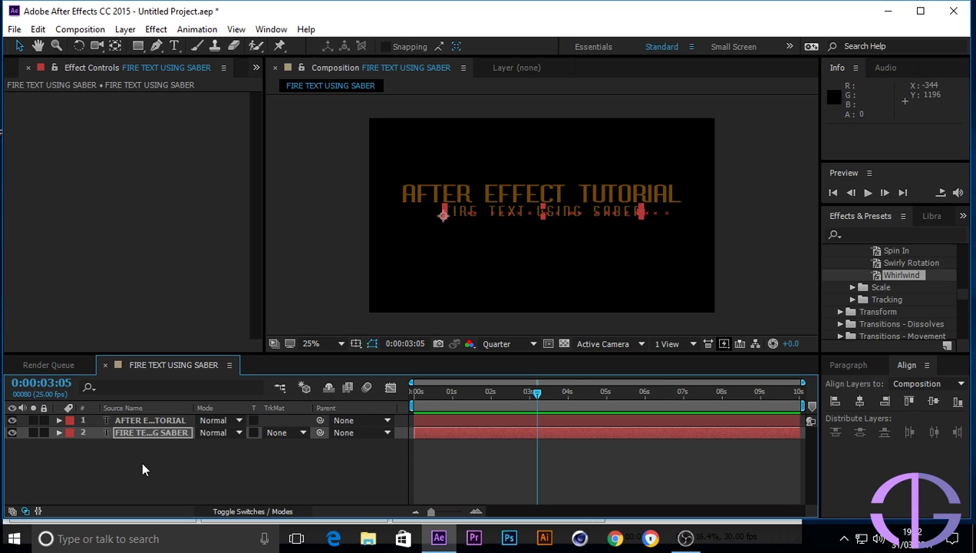
Create a black 1920 x 1080 px solid layer named "AFTER EFFECT SABER".
click(125, 30)
mouse_move(147, 22)
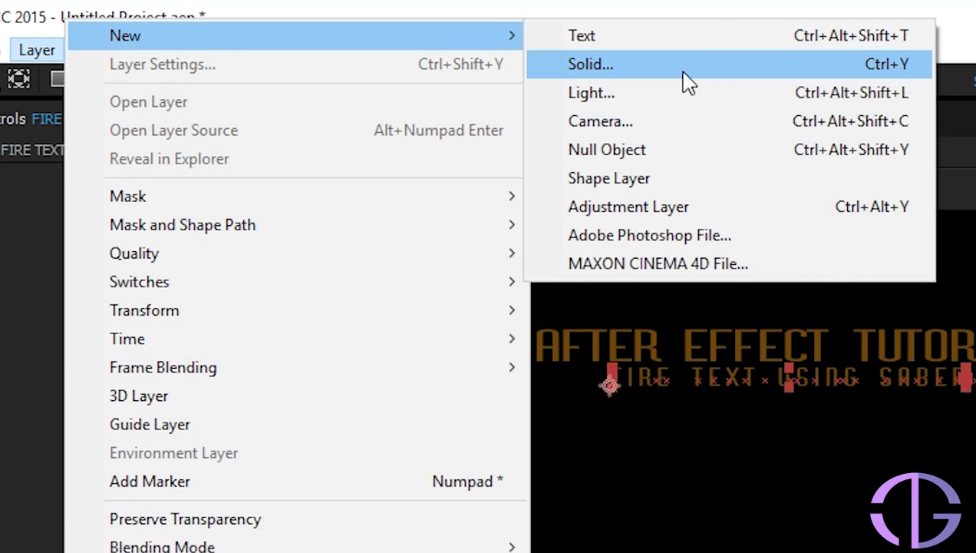
click(683, 74)
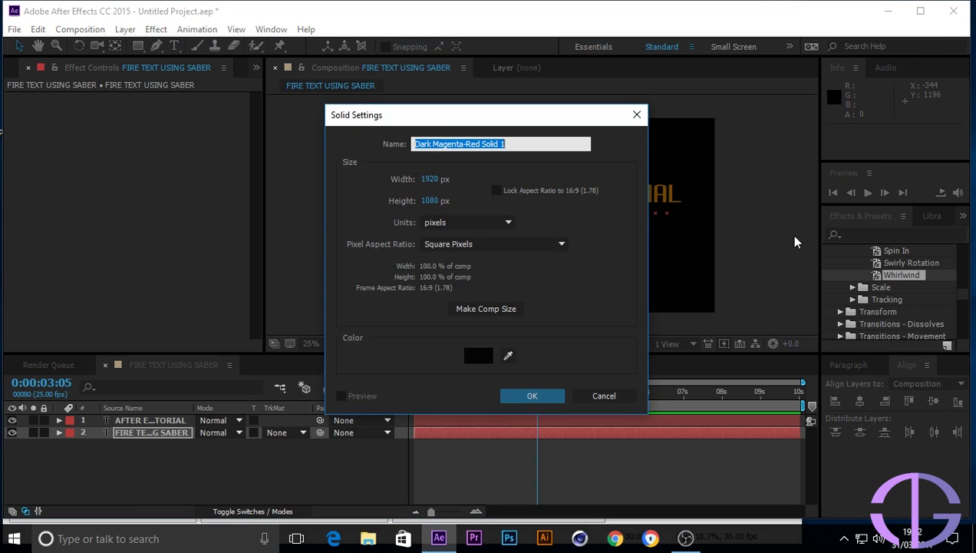
text(AFT)
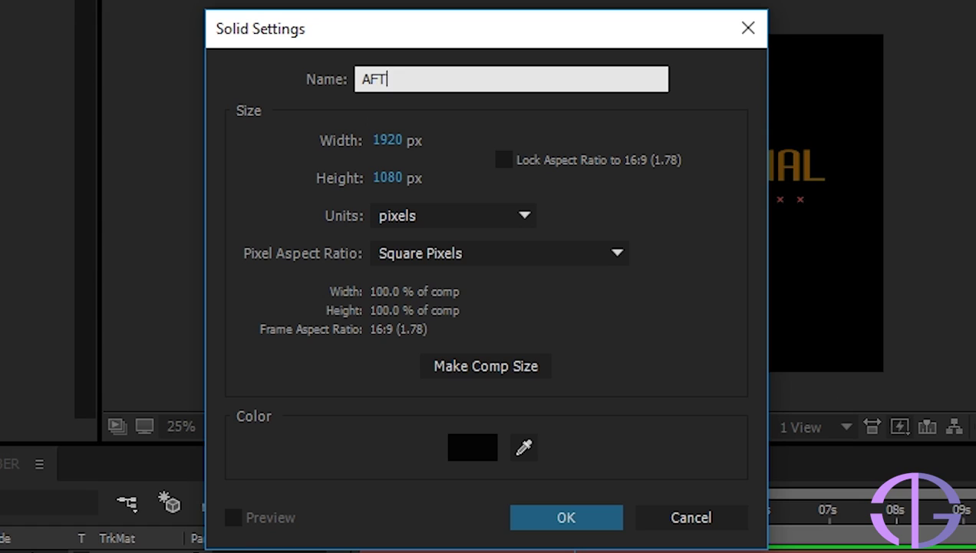
text(ER EFFECT SABER)
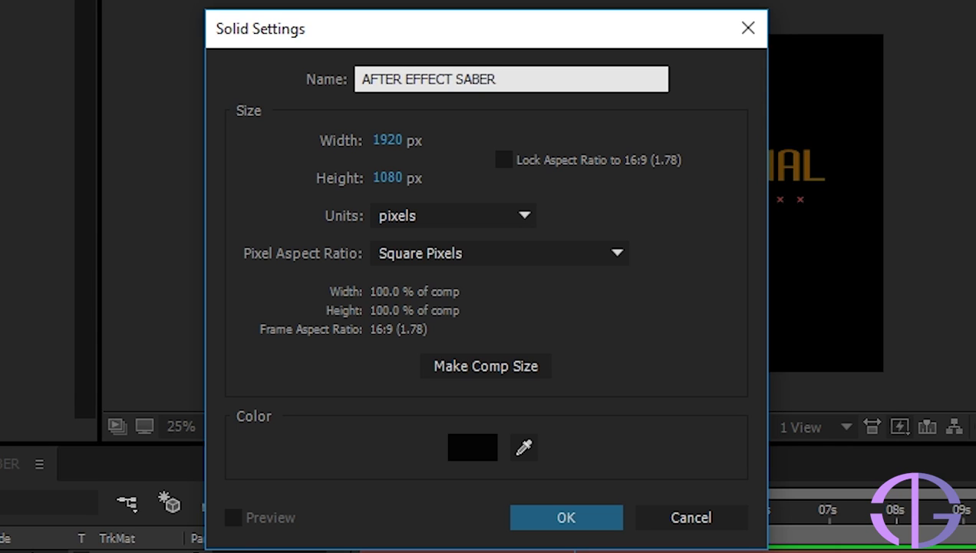
click(587, 520)
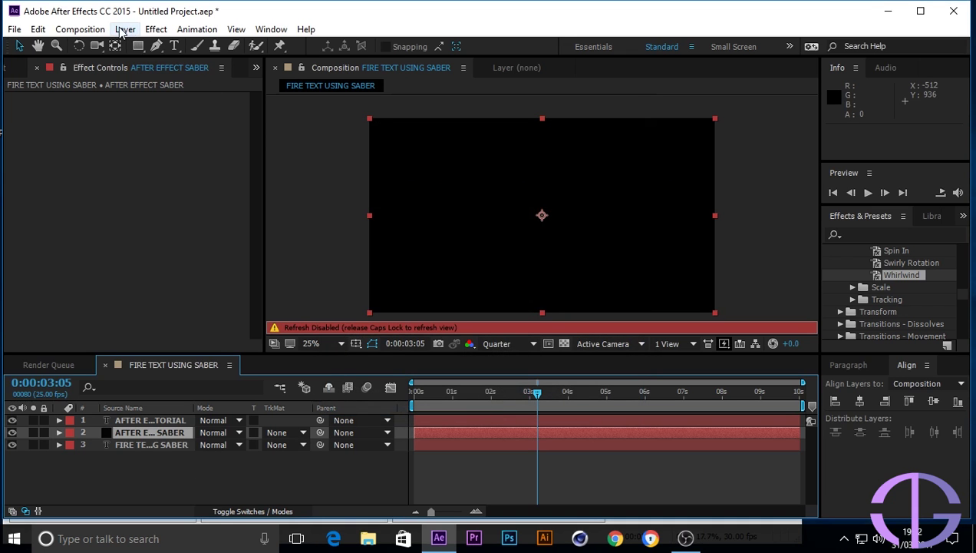
Create a second black 1920 x 1080 px solid layer named "FIRE TEXT SABER".
click(120, 33)
mouse_move(188, 27)
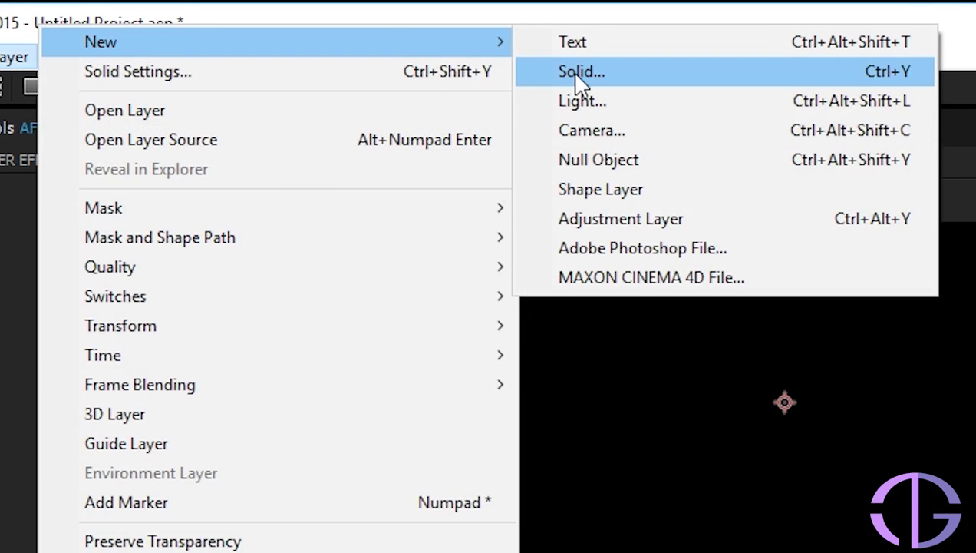
click(577, 73)
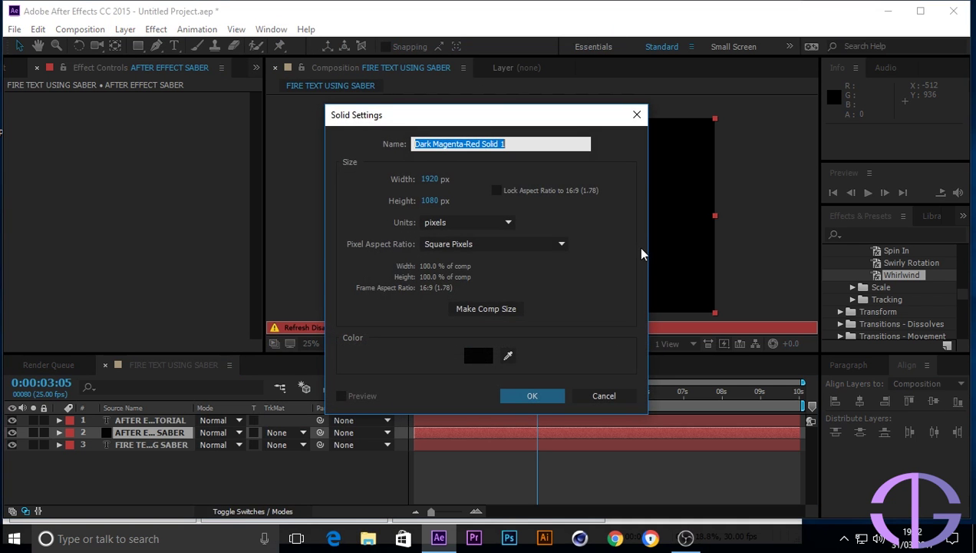
text(FI)
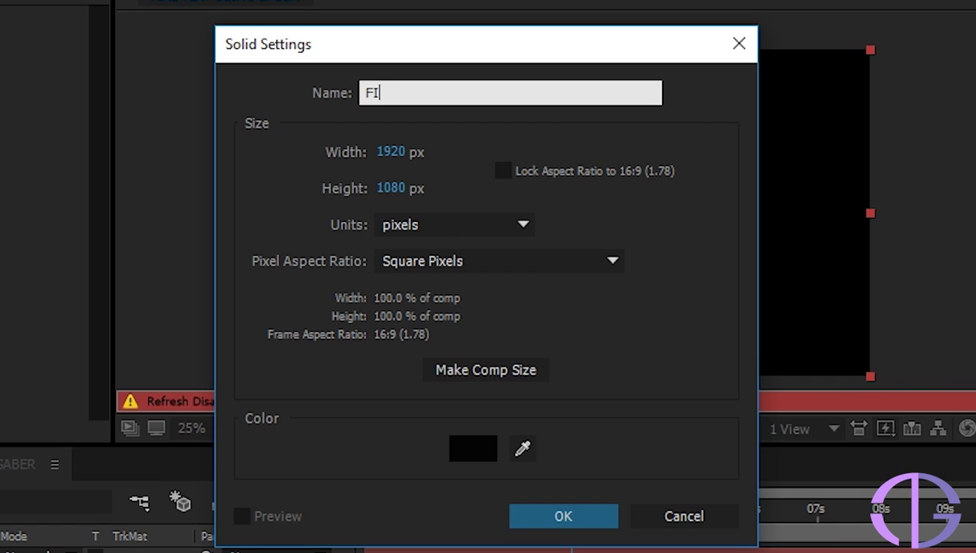
text(RE TEXT SABER)
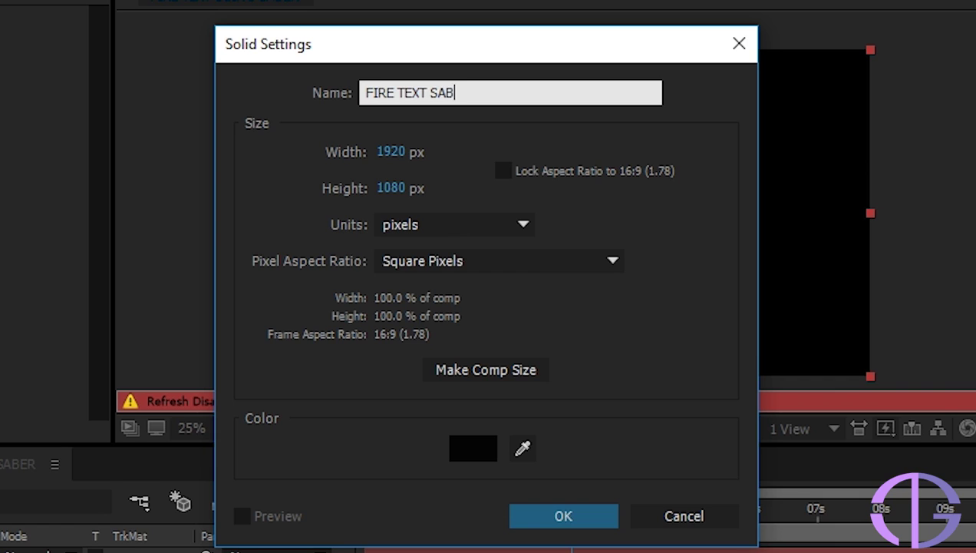
click(582, 522)
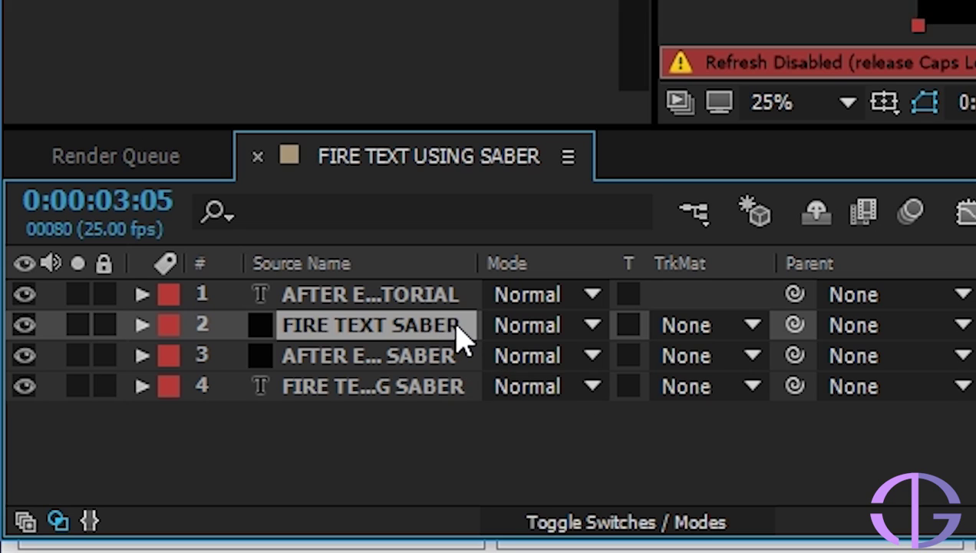
Re-enable view refresh and reorder the layers so FIRE TEXT SABER and AFTER EFFECT SABER sit above both text layers.
key(Caps_Lock)
drag(453, 334, 452, 289)
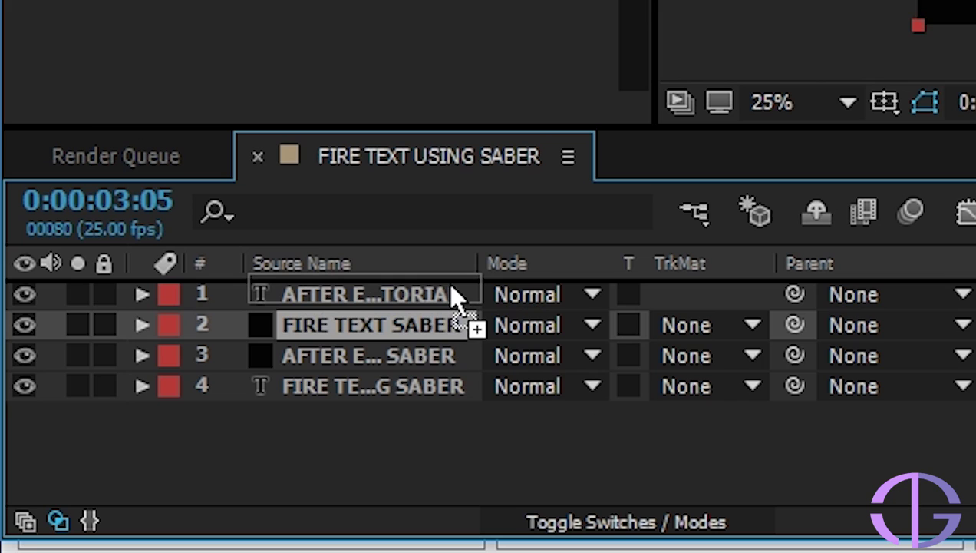
drag(453, 295, 453, 293)
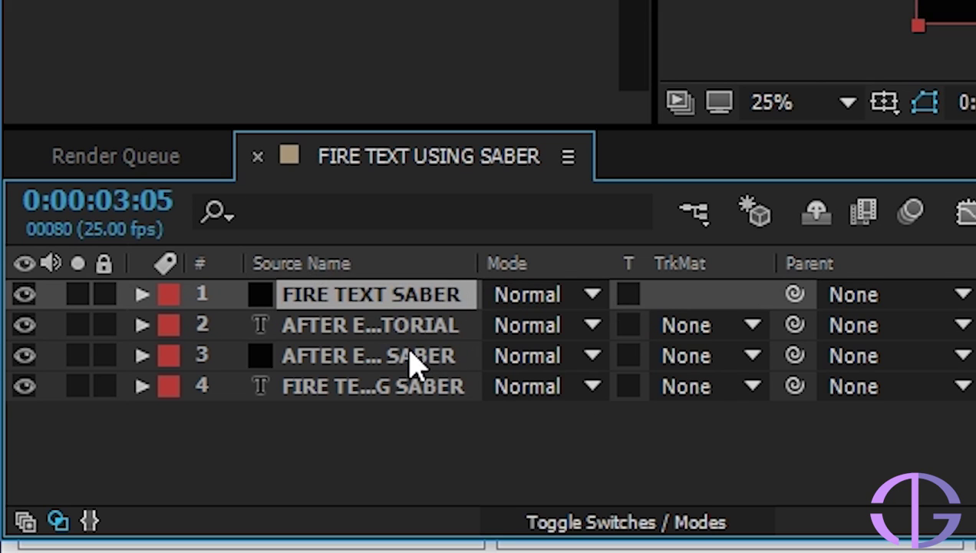
click(412, 361)
drag(414, 367, 413, 326)
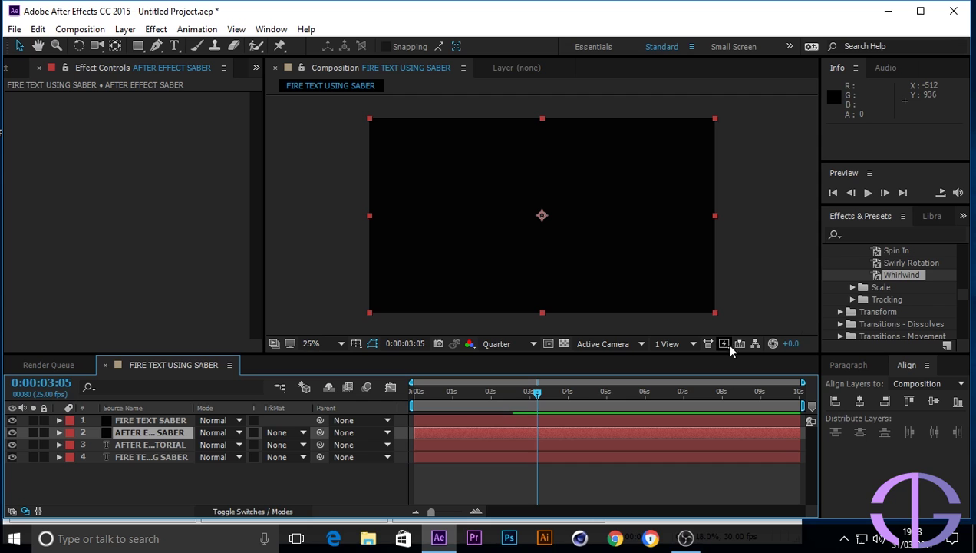
Find the Video Copilot Saber effect and apply it to both the FIRE TEXT SABER and AFTER EFFECT SABER solids.
click(859, 235)
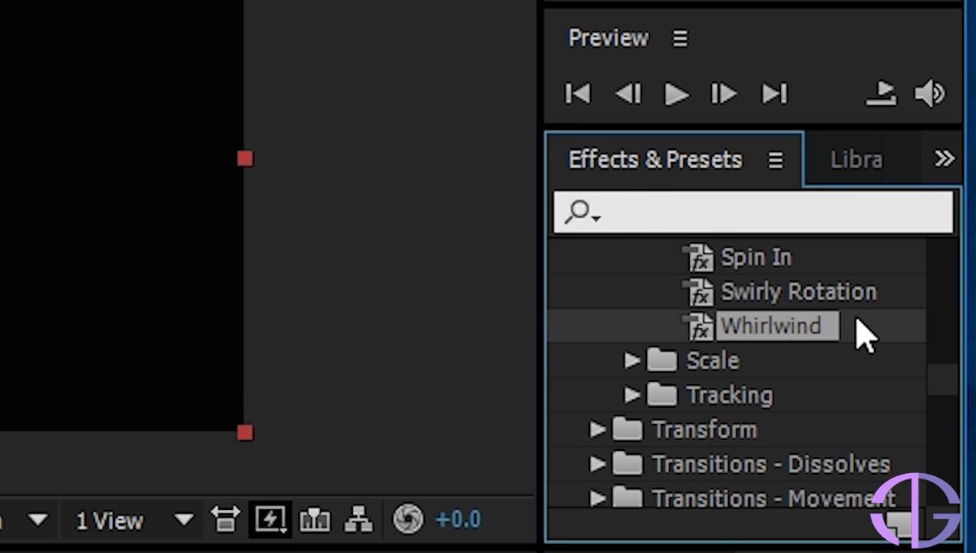
text(saber)
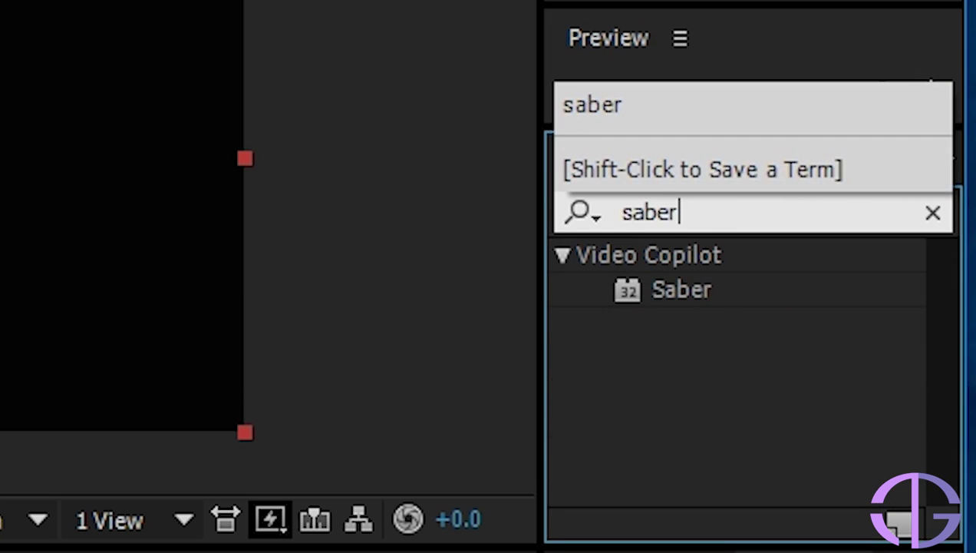
click(687, 290)
drag(704, 311, 175, 426)
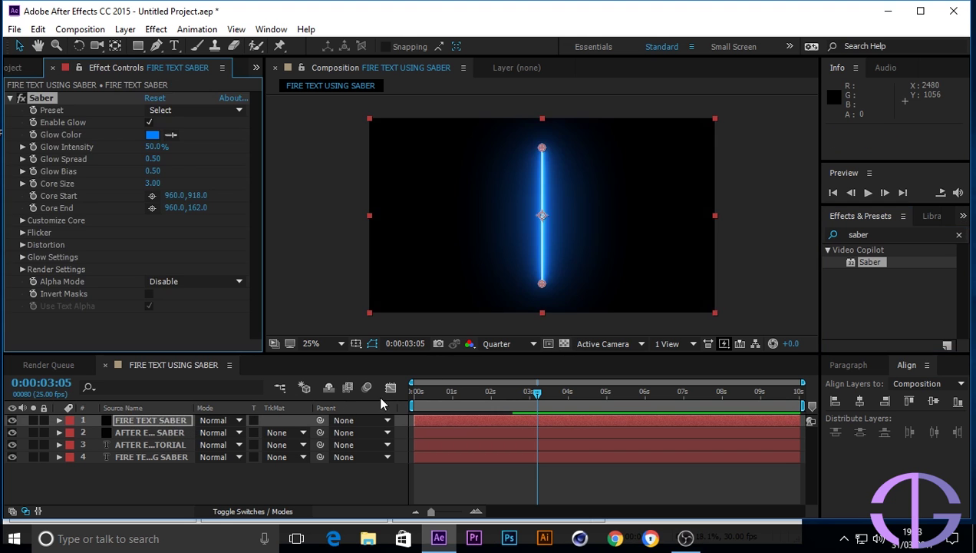
drag(877, 265, 172, 434)
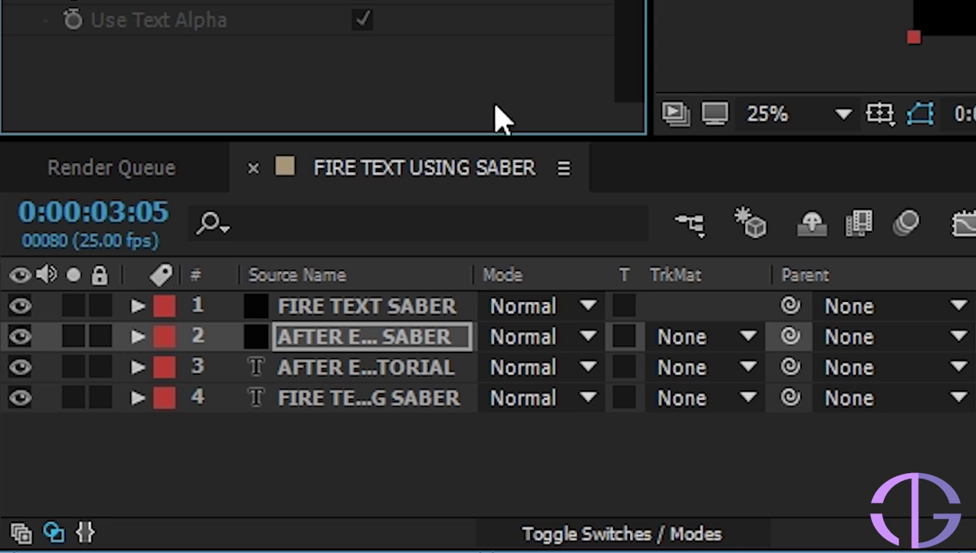
On FIRE TEXT SABER, set Saber's Core Type to Text Layer and its source layer to FIRE TEXT USING SABER.
click(179, 421)
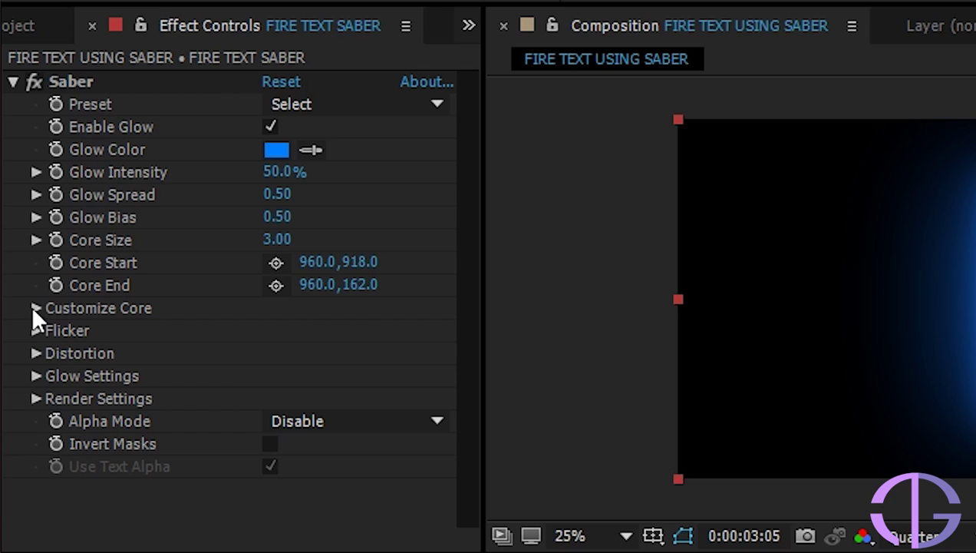
click(34, 308)
click(418, 267)
click(410, 354)
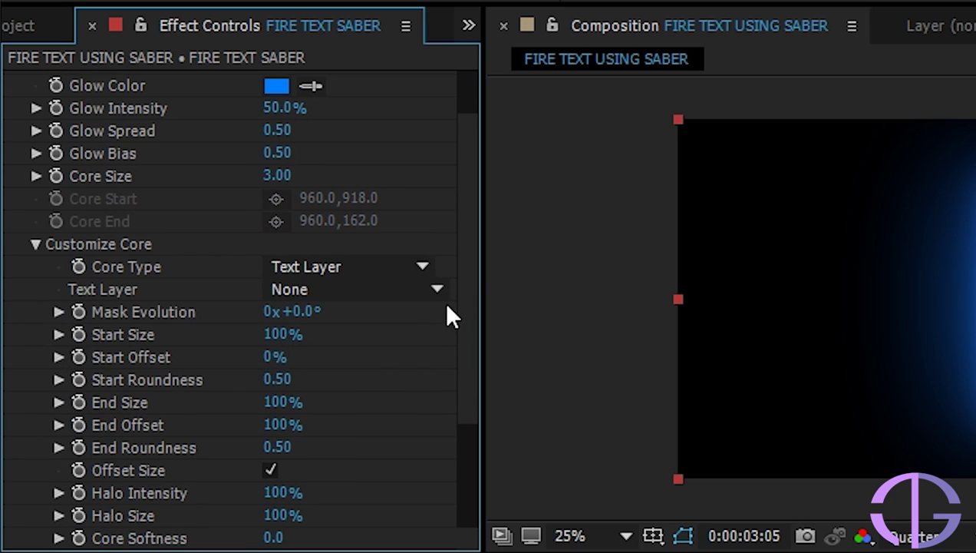
click(437, 290)
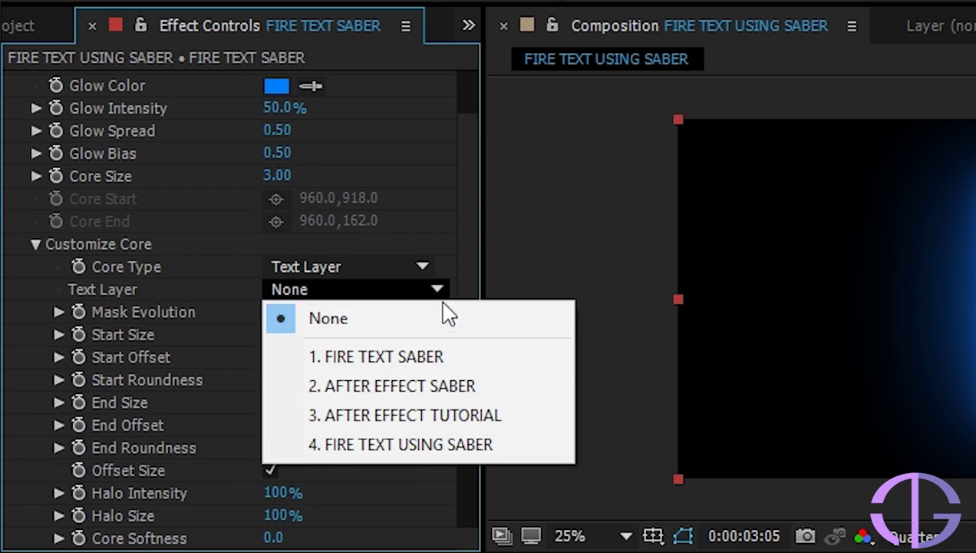
click(449, 445)
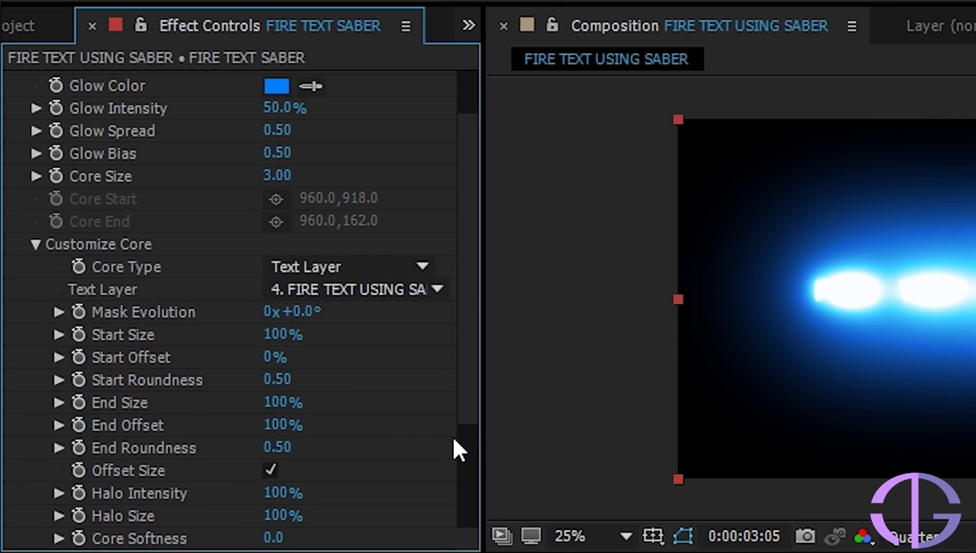
Apply Saber's Fire preset to FIRE TEXT SABER and set its Glow Intensity to 15%.
scroll(359, 157, up, 3)
click(436, 104)
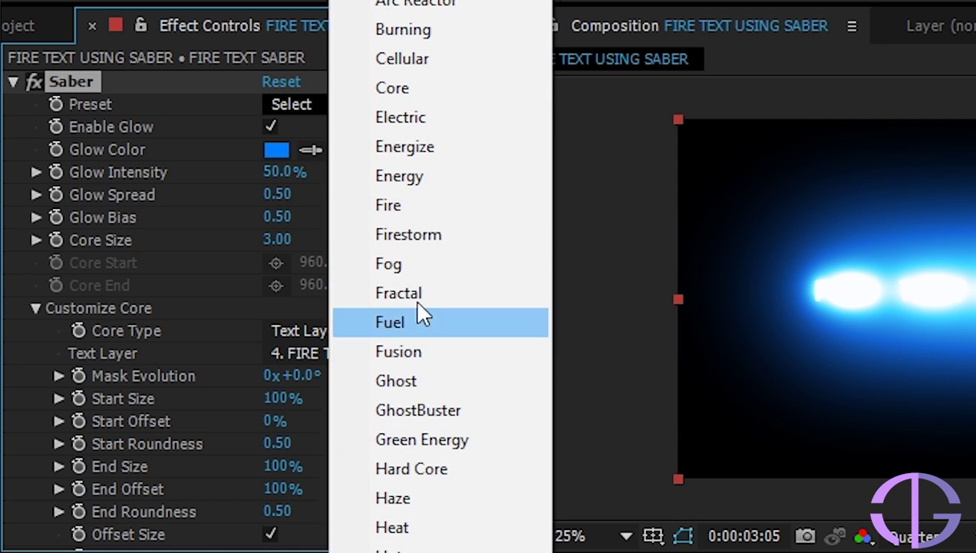
click(411, 208)
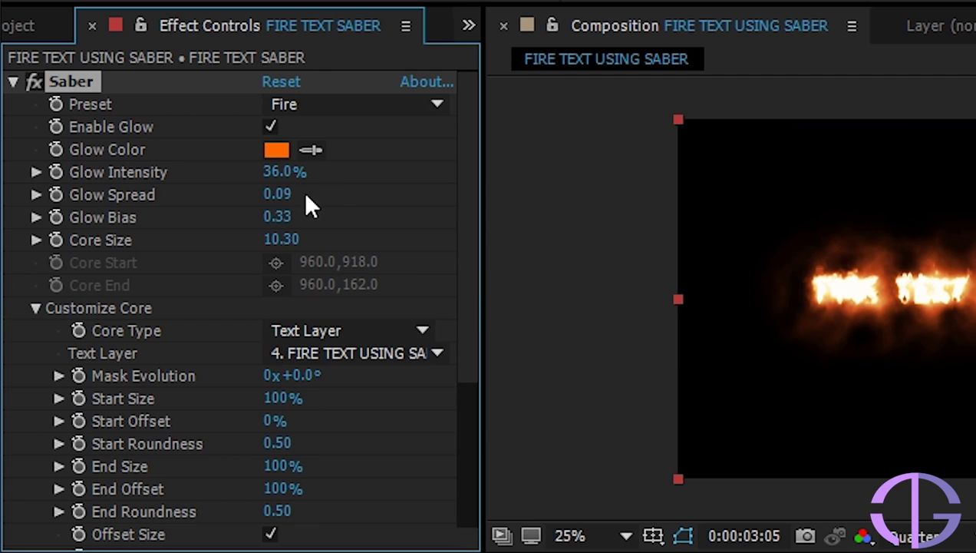
click(277, 173)
text(20)
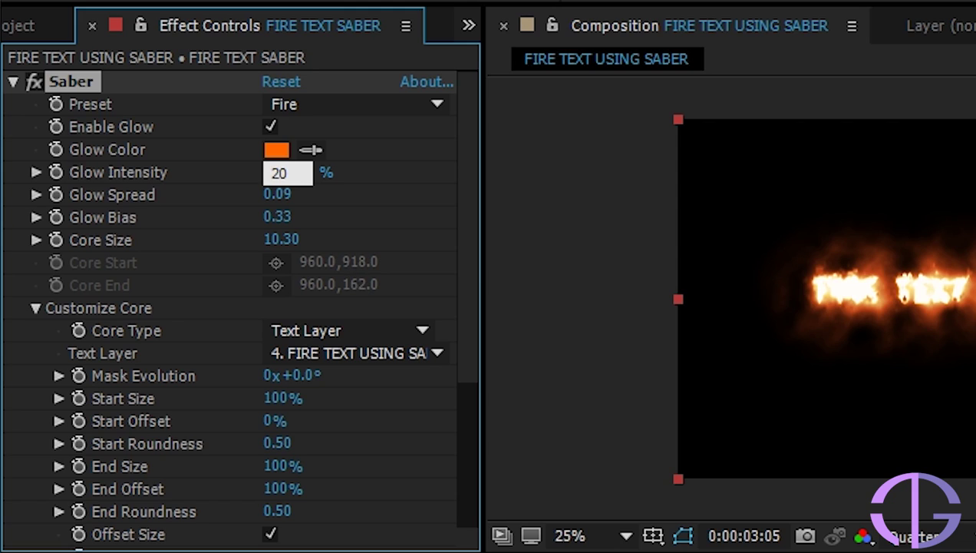
key(Return)
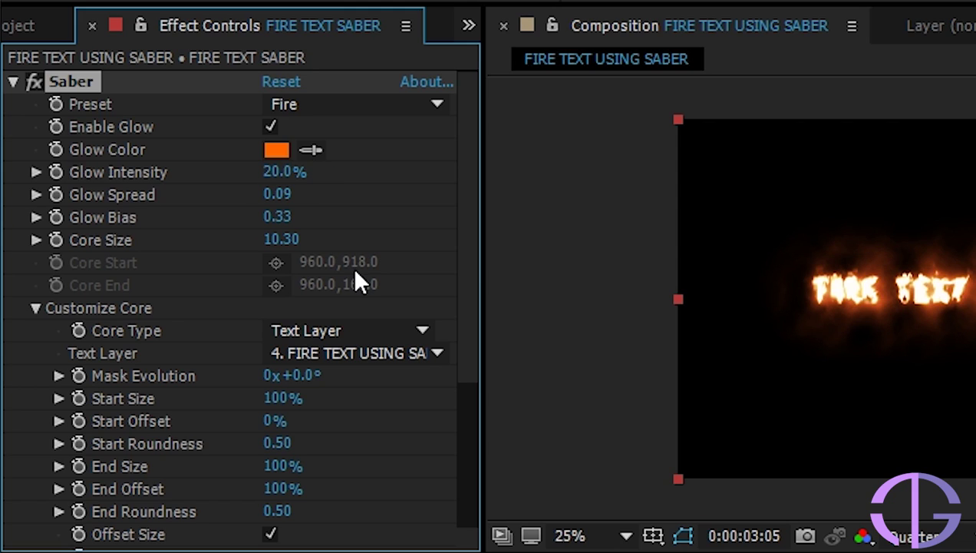
click(281, 180)
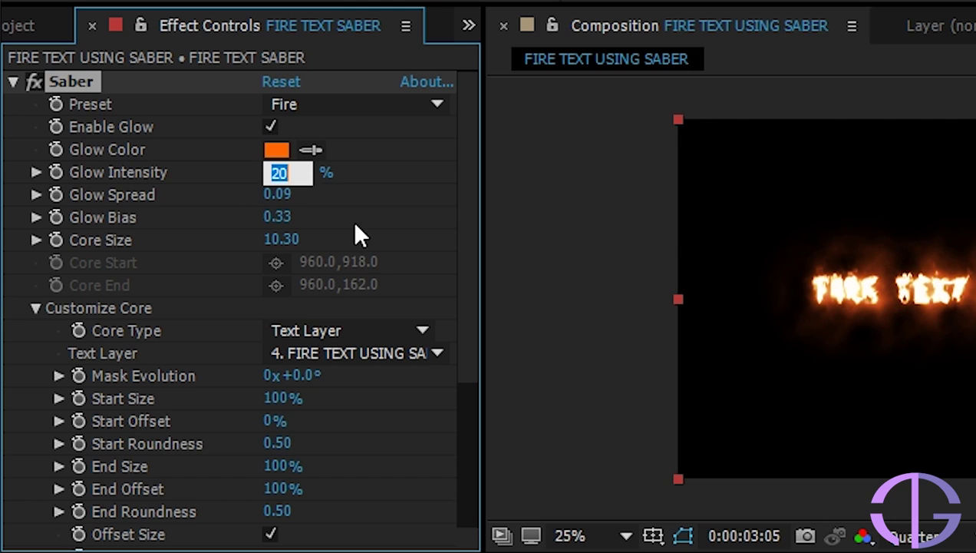
text(15)
key(Return)
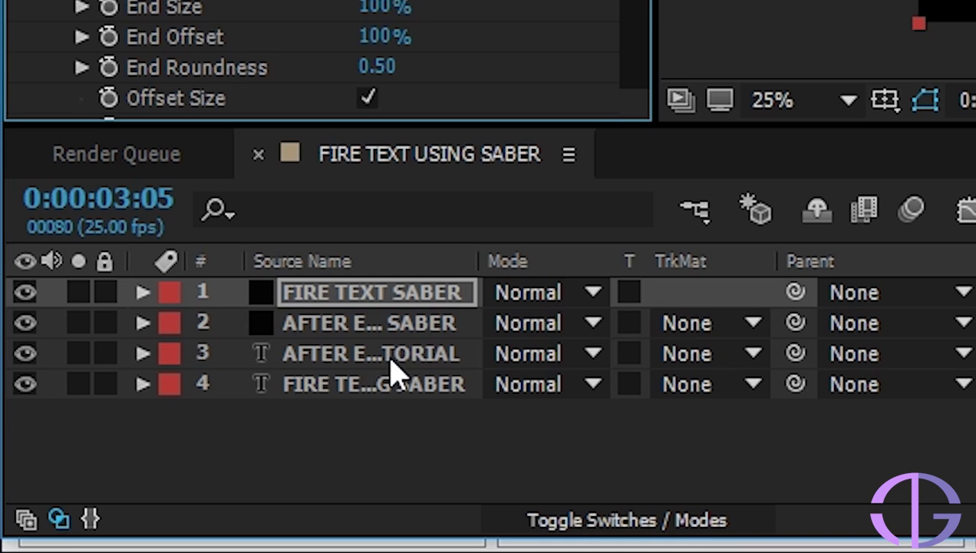
Set the blending mode of the FIRE TEXT SABER layer to Screen.
click(163, 448)
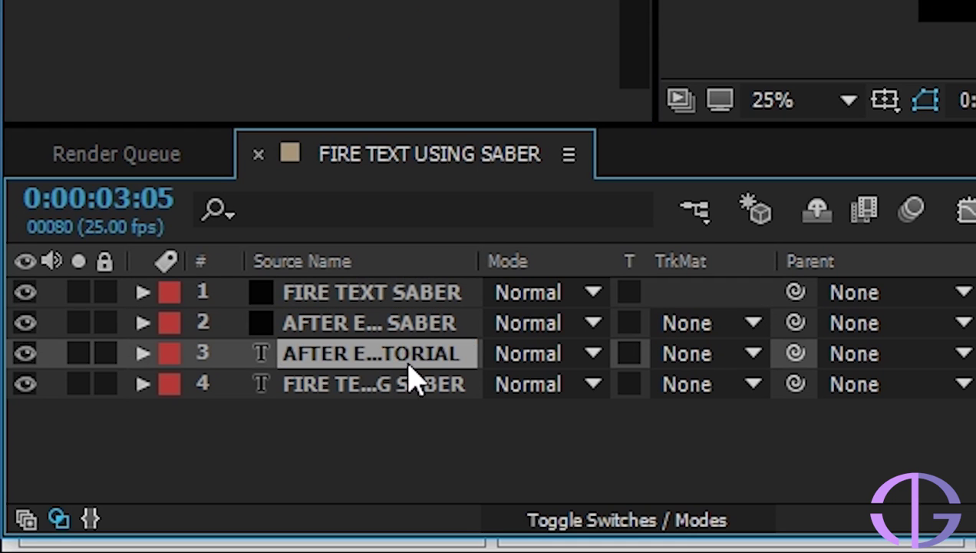
click(594, 292)
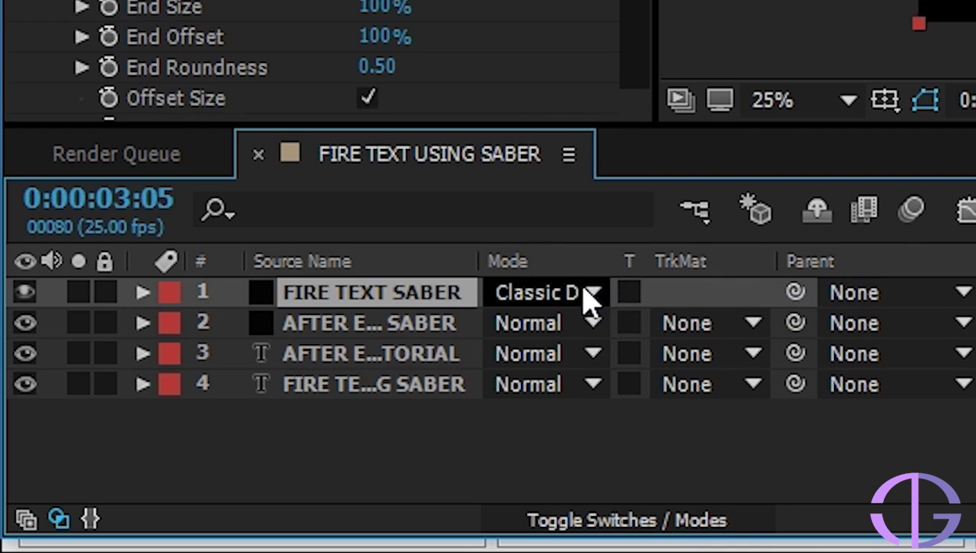
click(594, 295)
click(606, 277)
click(594, 297)
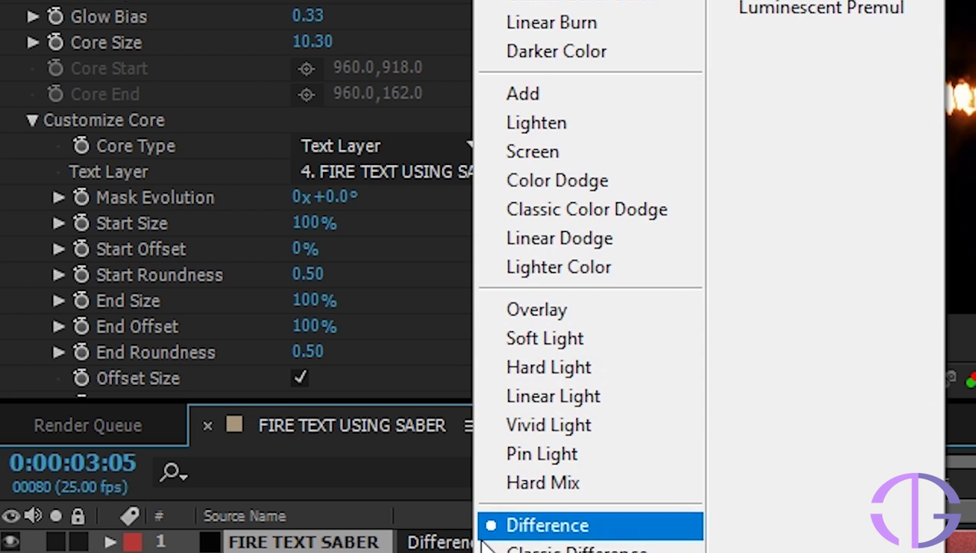
click(552, 153)
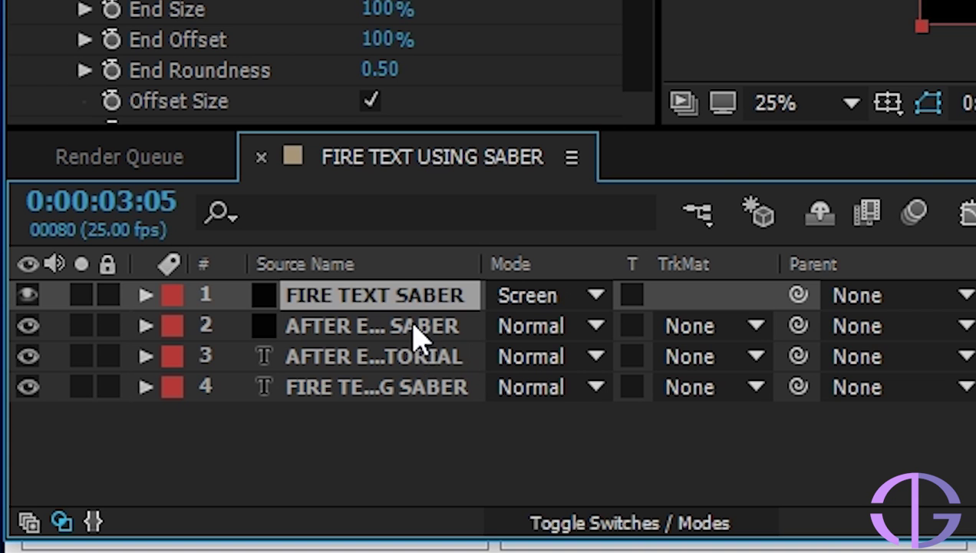
On AFTER EFFECT SABER, set Saber's Core Type to Text Layer and its source layer to AFTER EFFECT TUTORIAL.
click(166, 434)
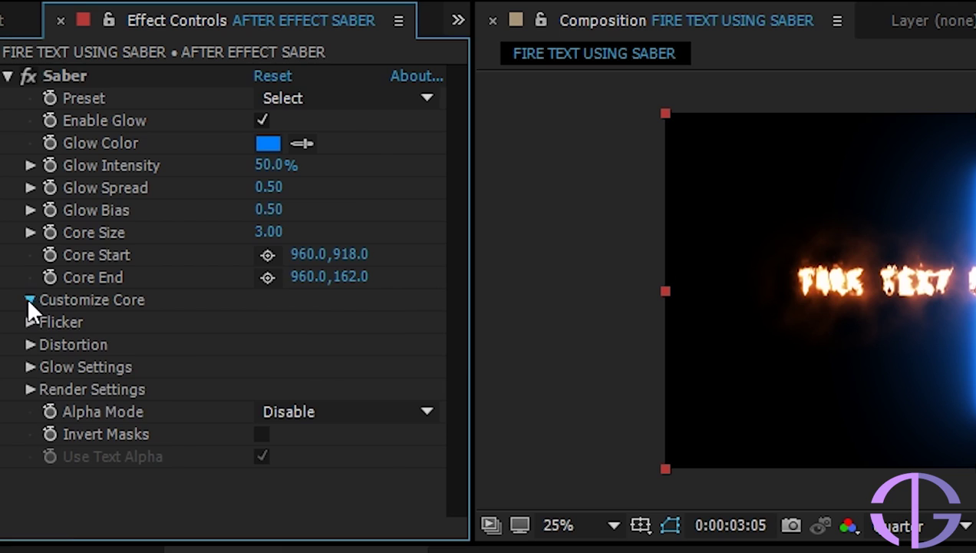
click(22, 220)
scroll(137, 220, down, 2)
click(239, 202)
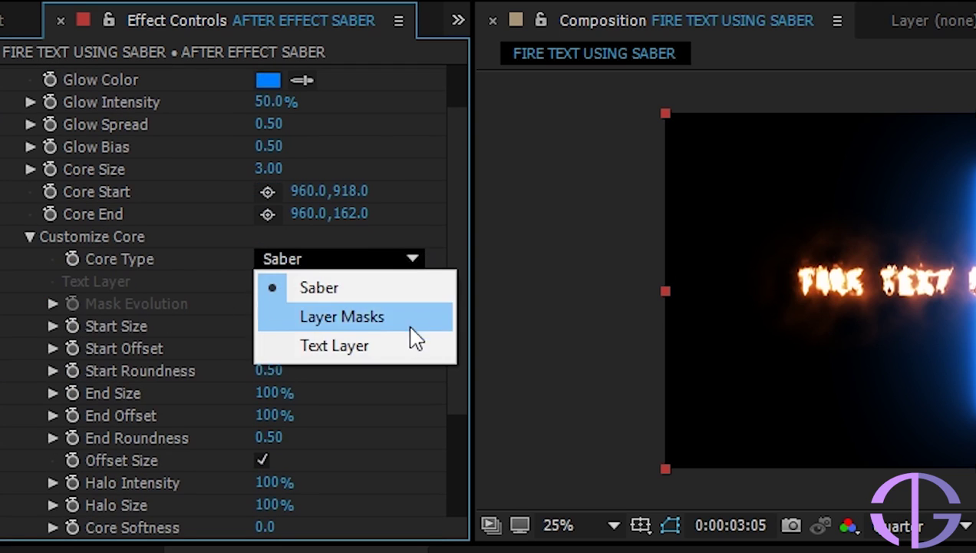
click(405, 348)
click(427, 282)
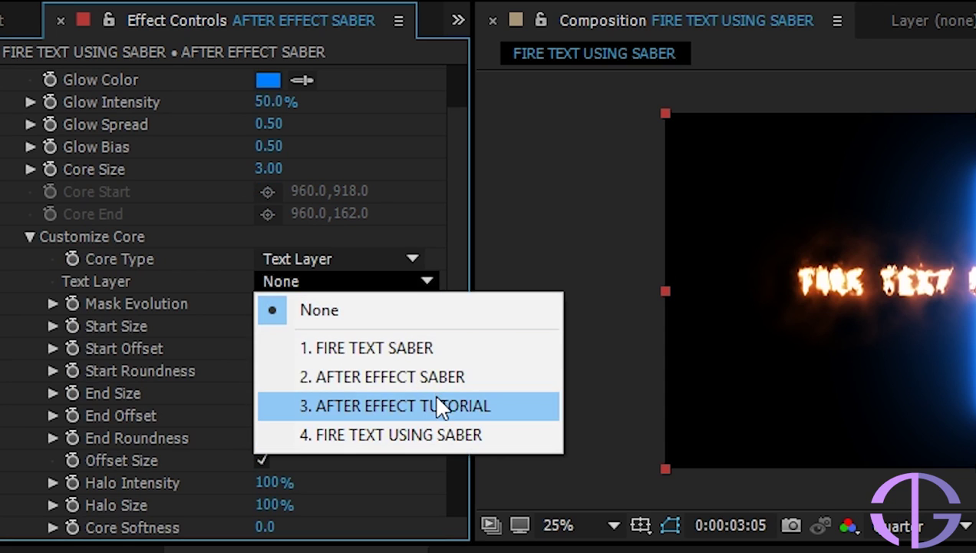
click(438, 407)
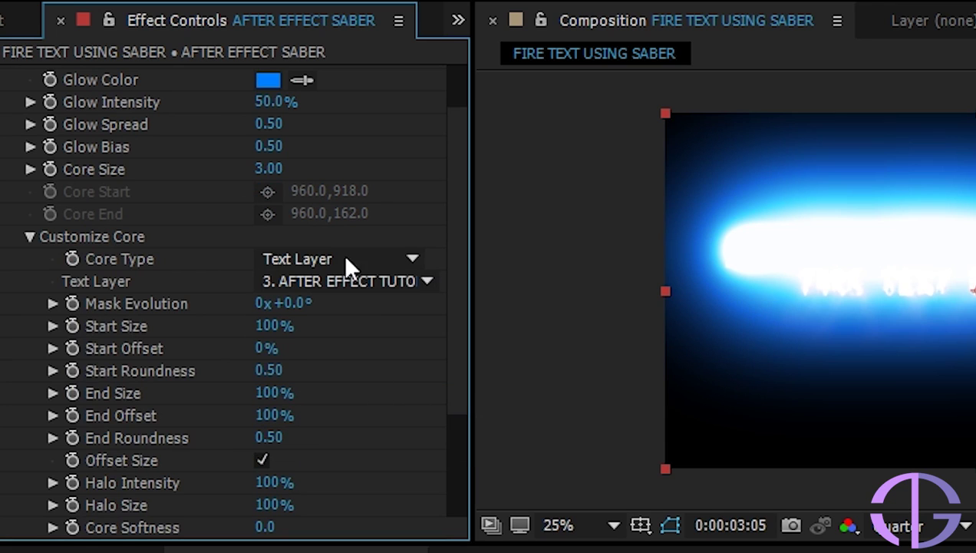
Apply Saber's Fire preset to AFTER EFFECT SABER and set its Glow Intensity to 15%.
scroll(373, 165, up, 3)
click(426, 97)
click(434, 201)
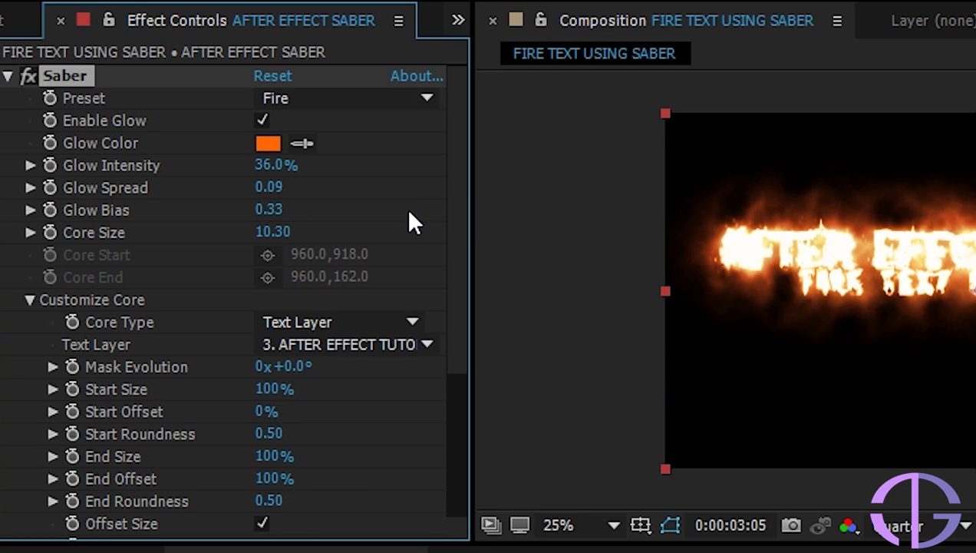
click(263, 167)
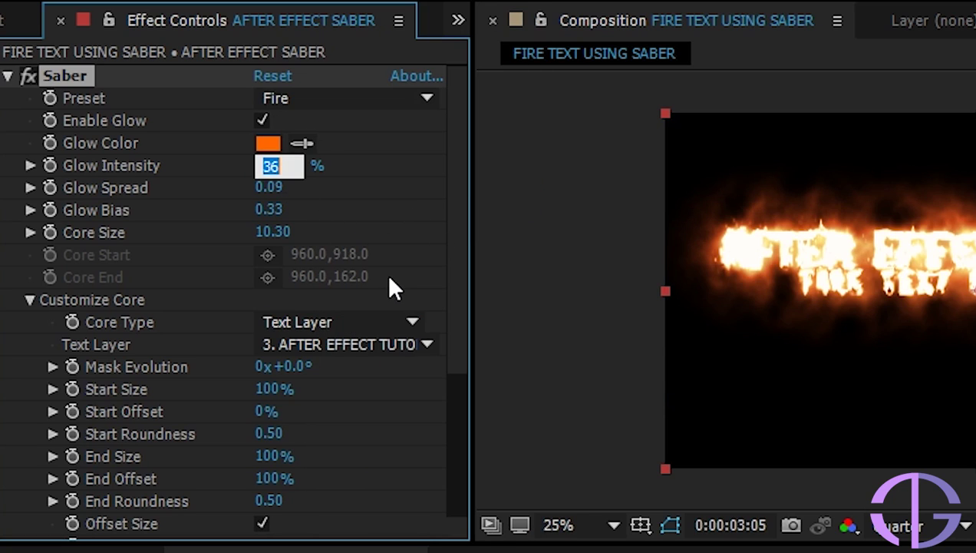
text(15)
key(Return)
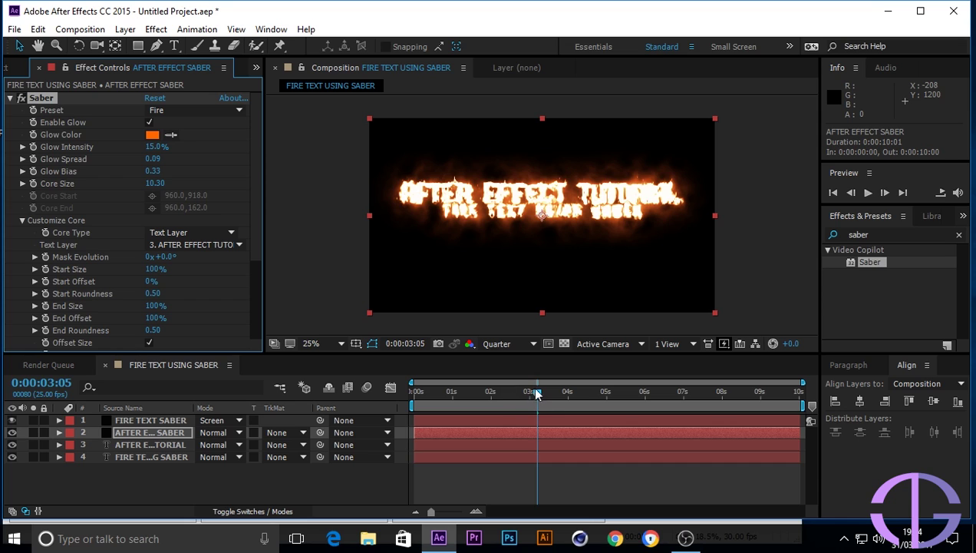
Preview the fire text animation from the start, and park the current time at 0:00:04:00.
click(518, 395)
drag(519, 400, 390, 419)
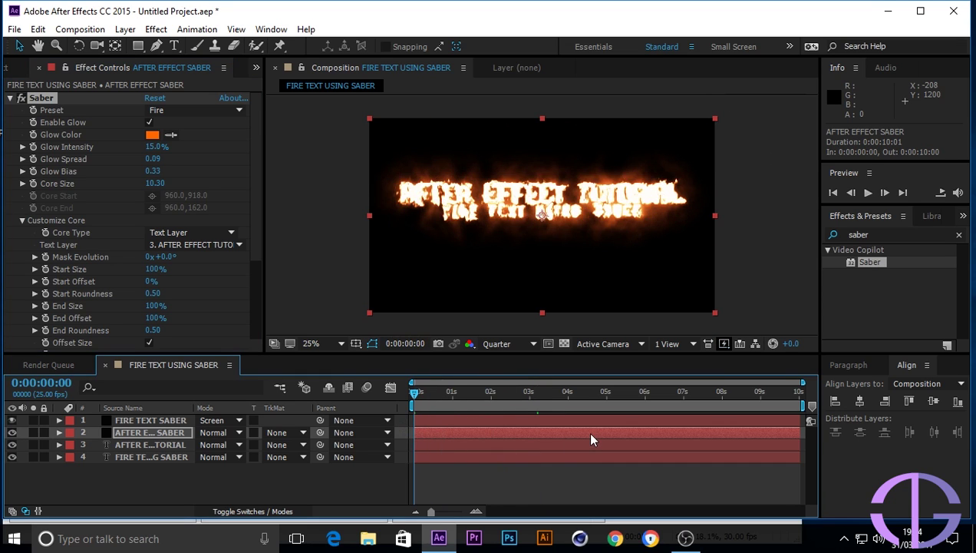
key(space)
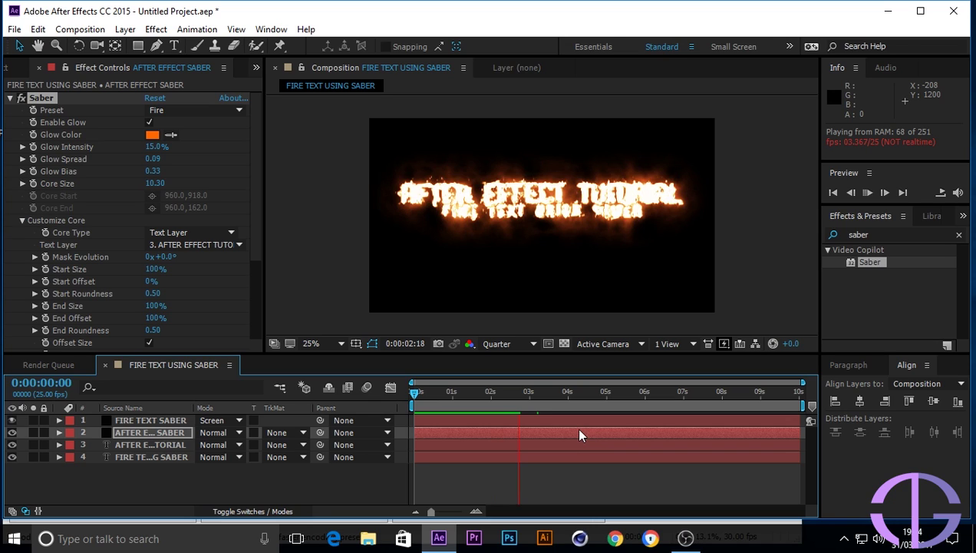
click(544, 396)
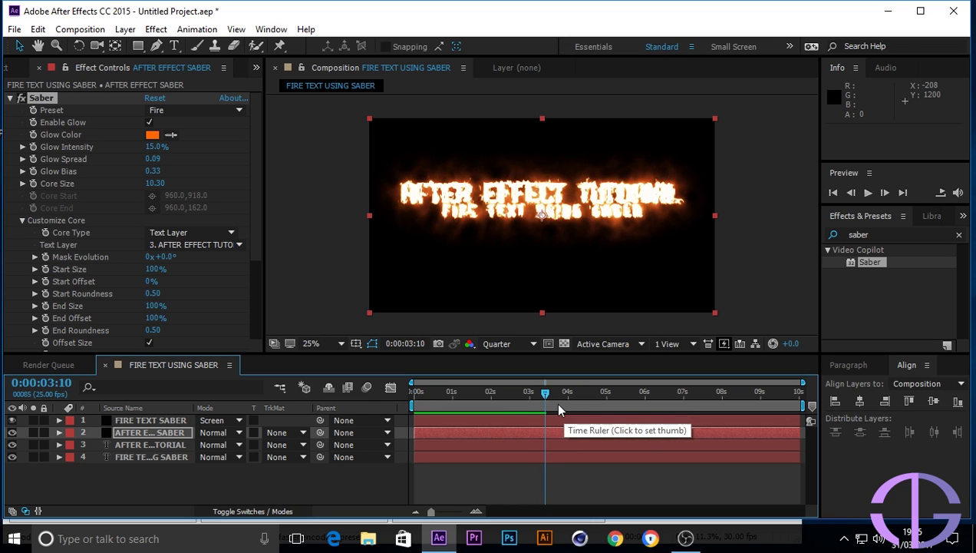
key(shift+Page_Up)
key(Home)
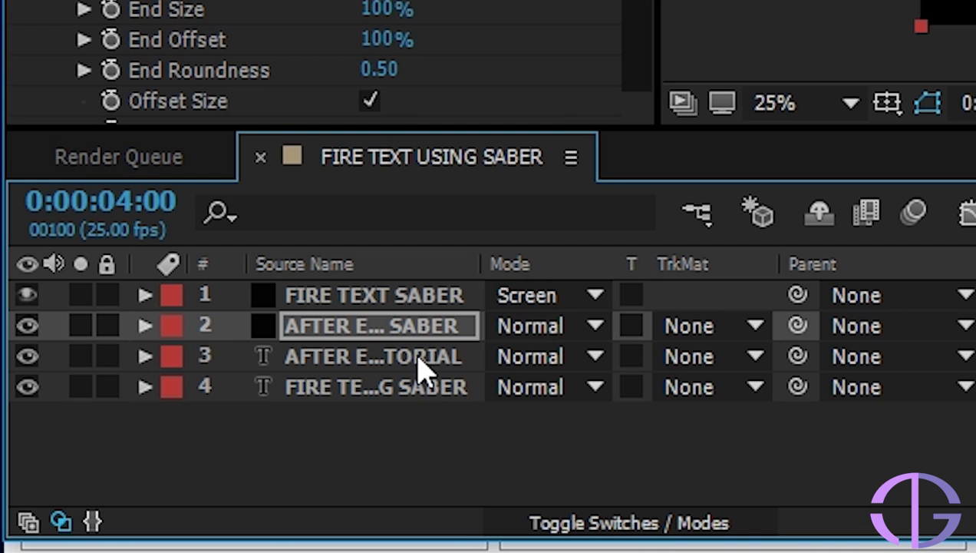
Reorder the layers so AFTER EFFECT TUTORIAL and FIRE TEXT USING SABER sit above both Saber solids.
click(169, 445)
drag(434, 367, 433, 301)
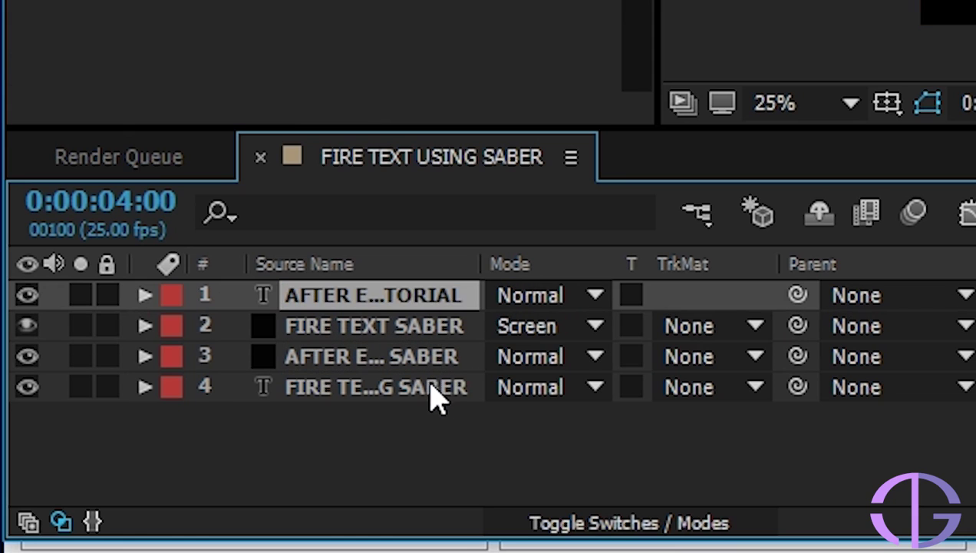
drag(453, 399, 449, 325)
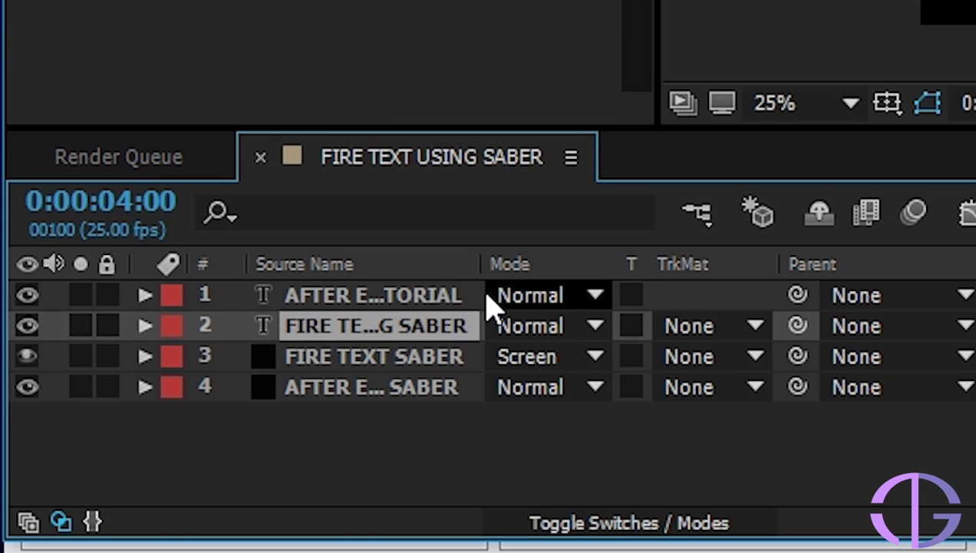
Add a Bevel and Emboss layer style to the AFTER EFFECT TUTORIAL text layer and collapse its properties.
click(440, 309)
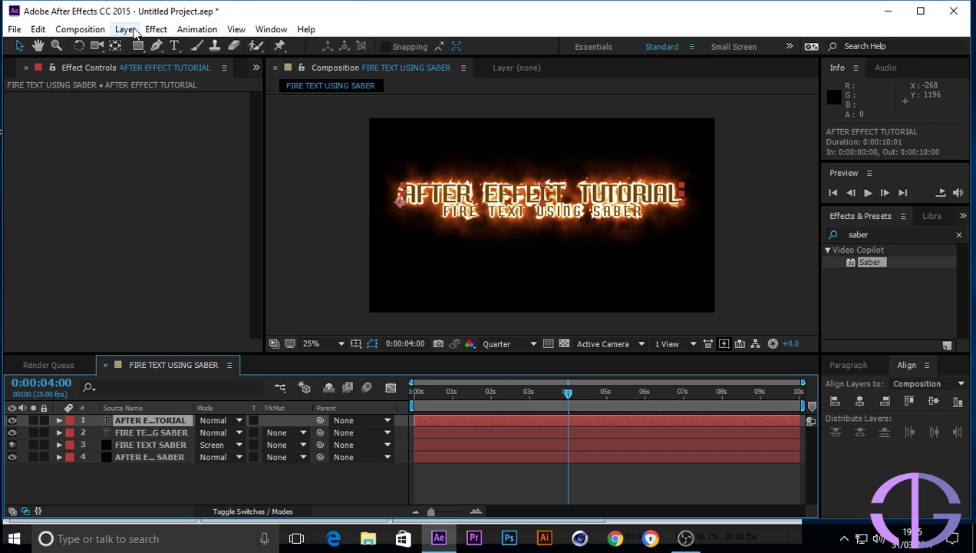
click(131, 31)
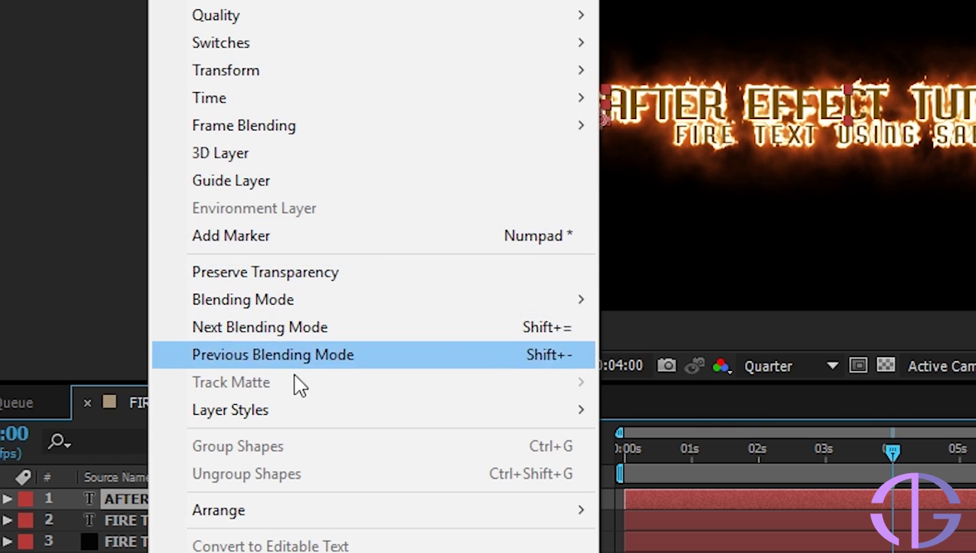
mouse_move(475, 418)
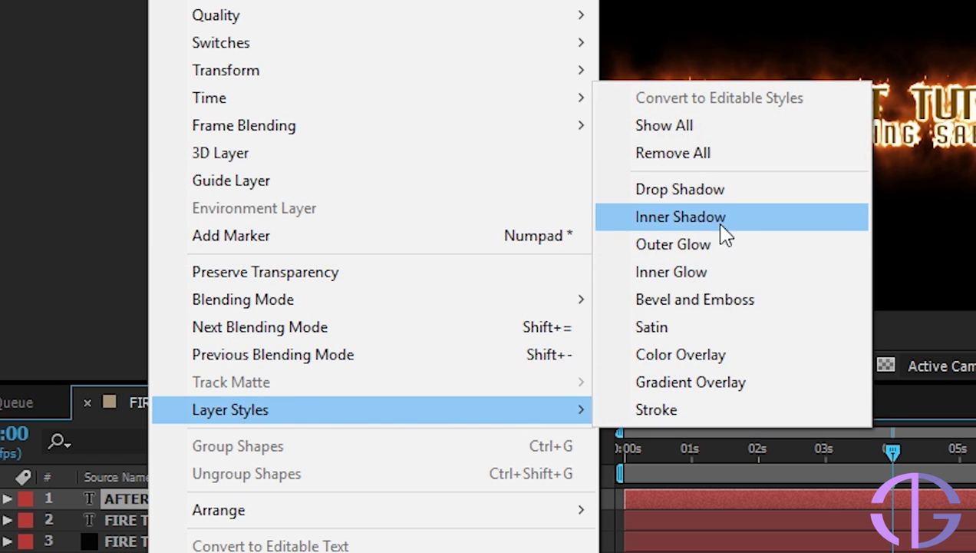
click(725, 301)
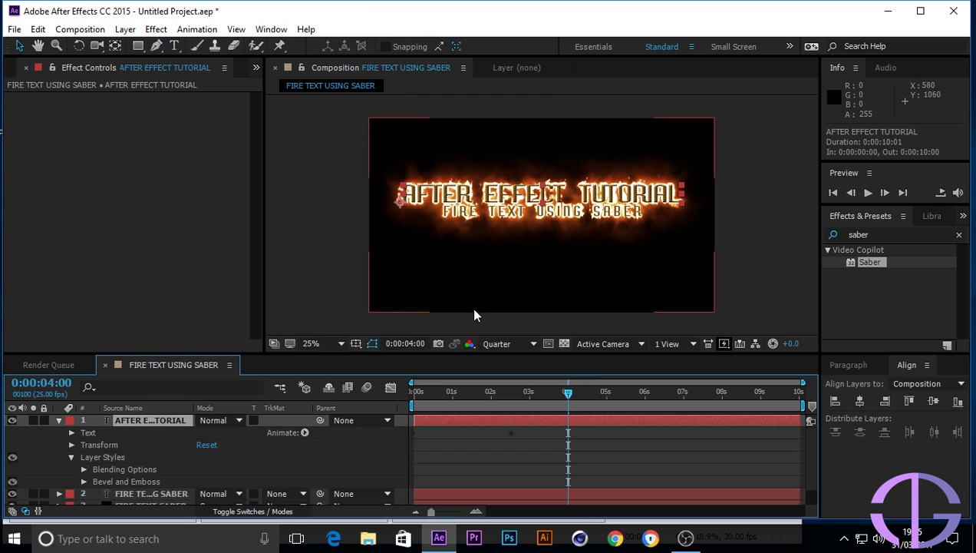
click(384, 321)
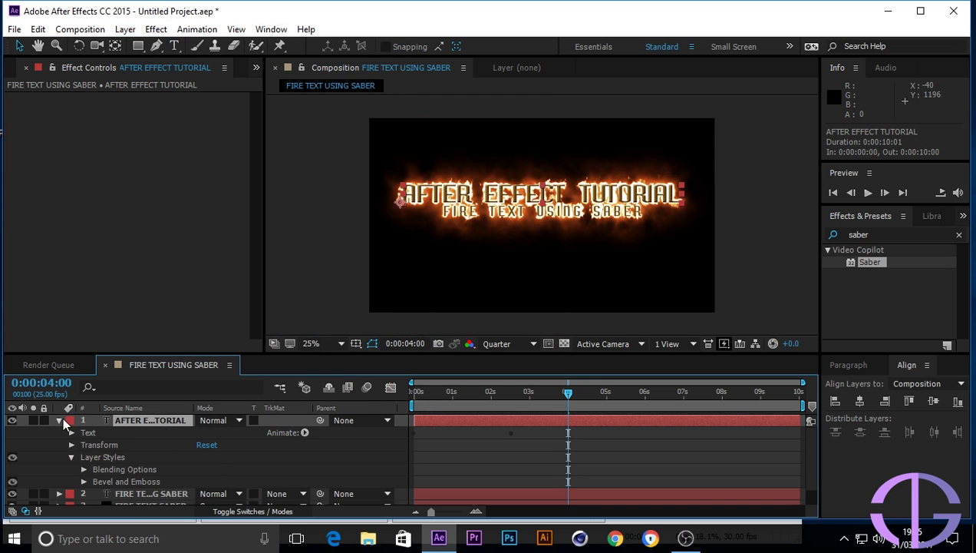
click(58, 419)
Add a Bevel and Emboss layer style to the FIRE TEXT USING SABER text layer and collapse its properties.
click(155, 429)
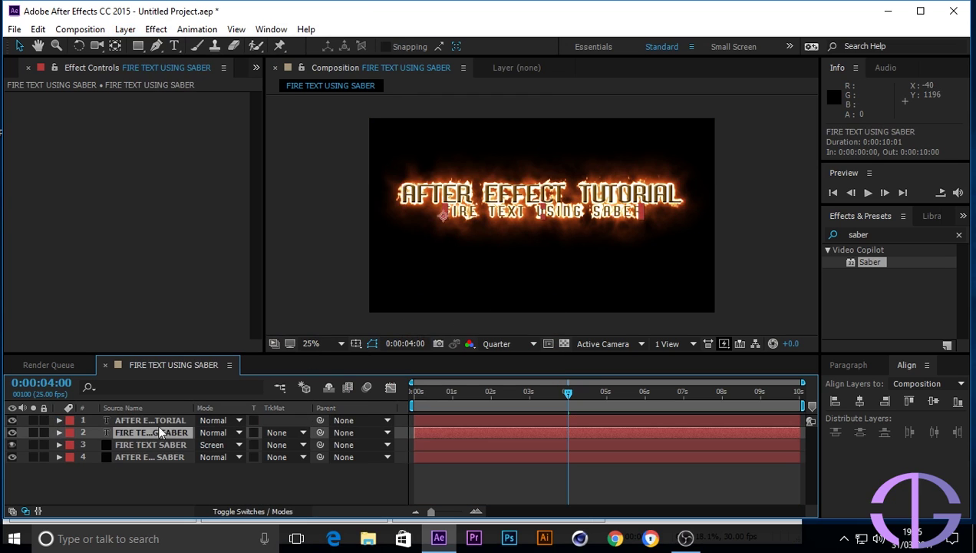
click(125, 29)
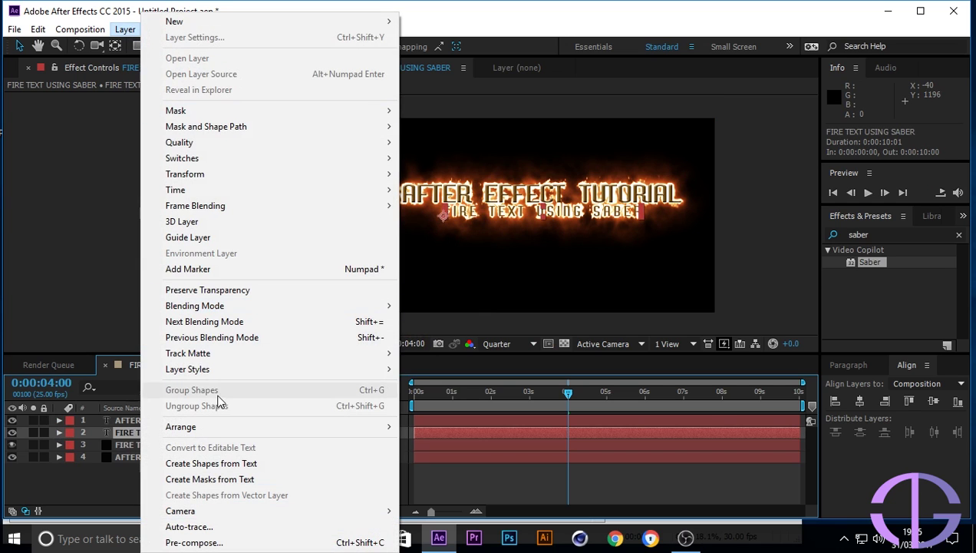
mouse_move(312, 368)
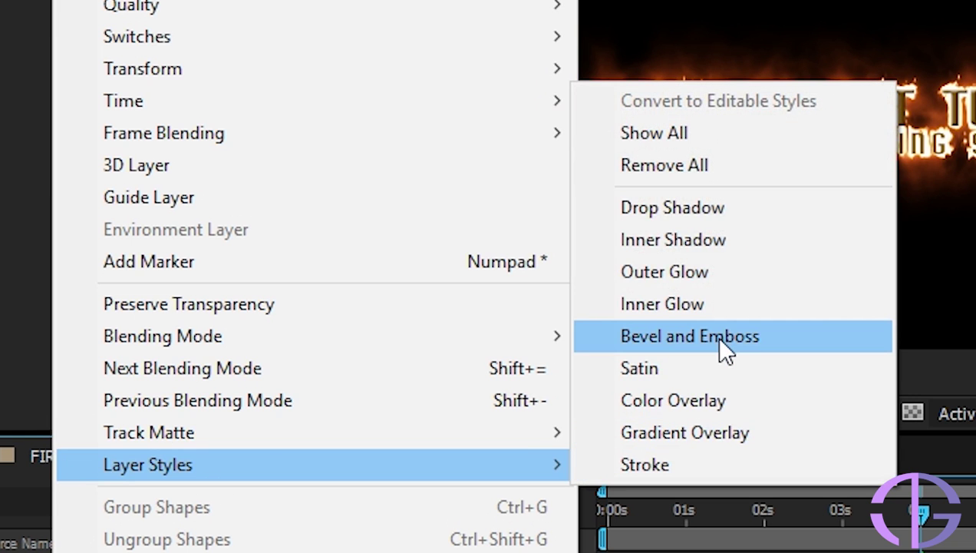
click(719, 340)
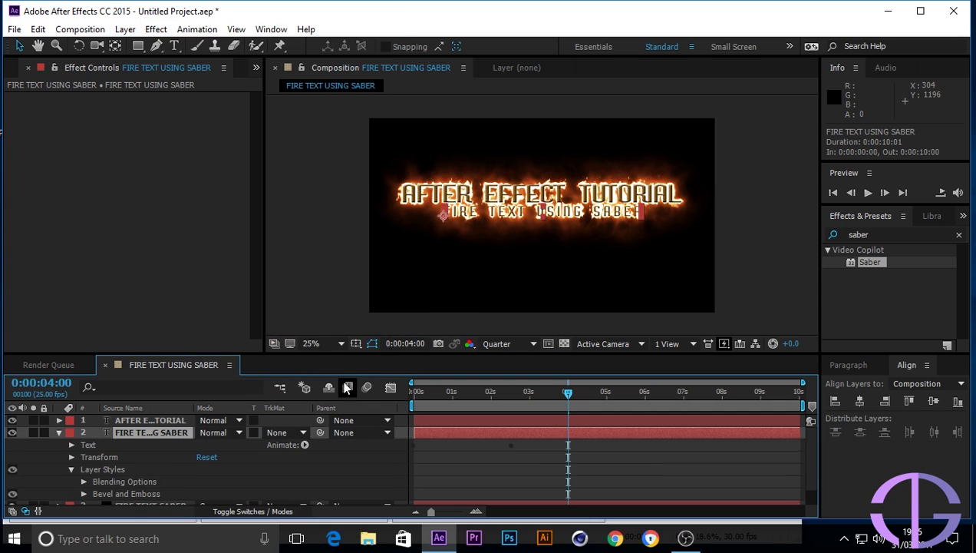
click(59, 432)
Add an Inner Shadow layer style to the AFTER EFFECT TUTORIAL text layer and collapse its properties.
click(157, 421)
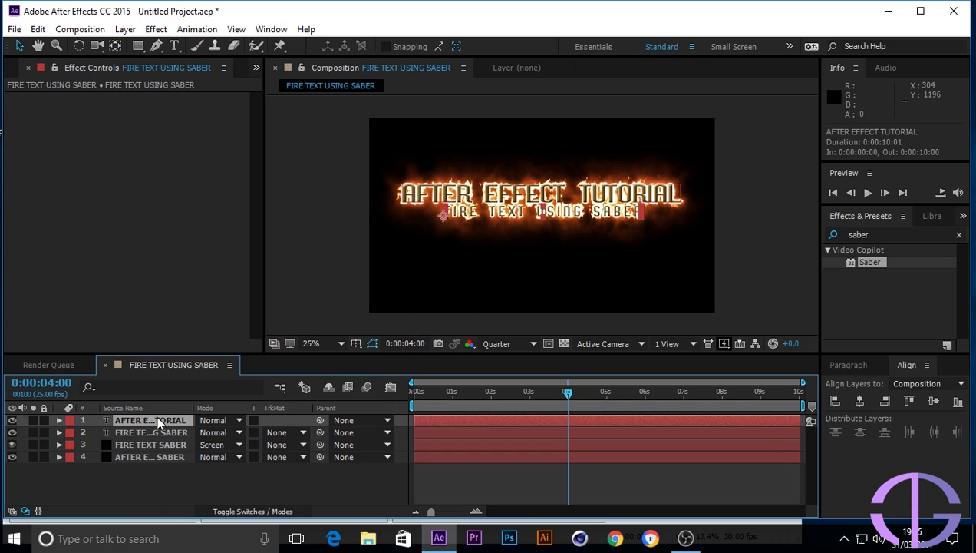
click(125, 29)
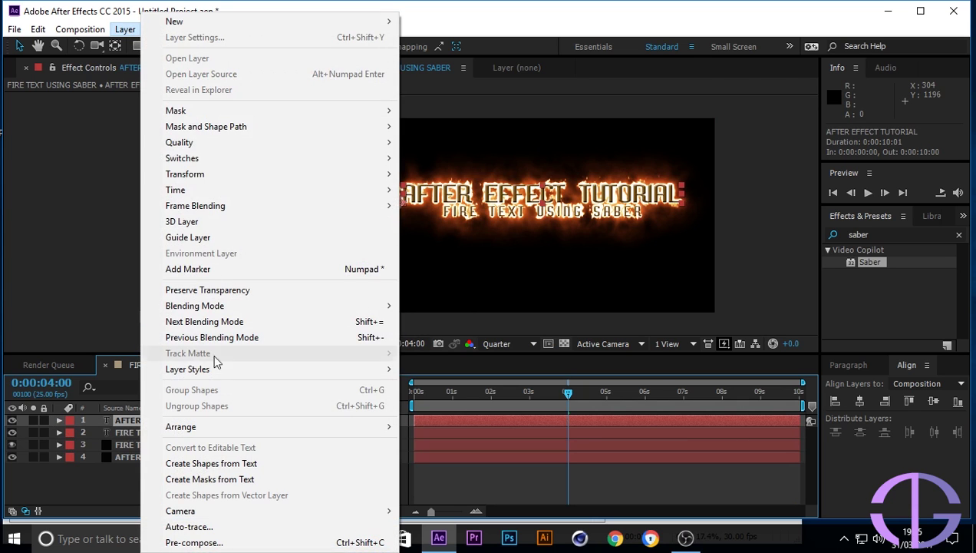
mouse_move(213, 371)
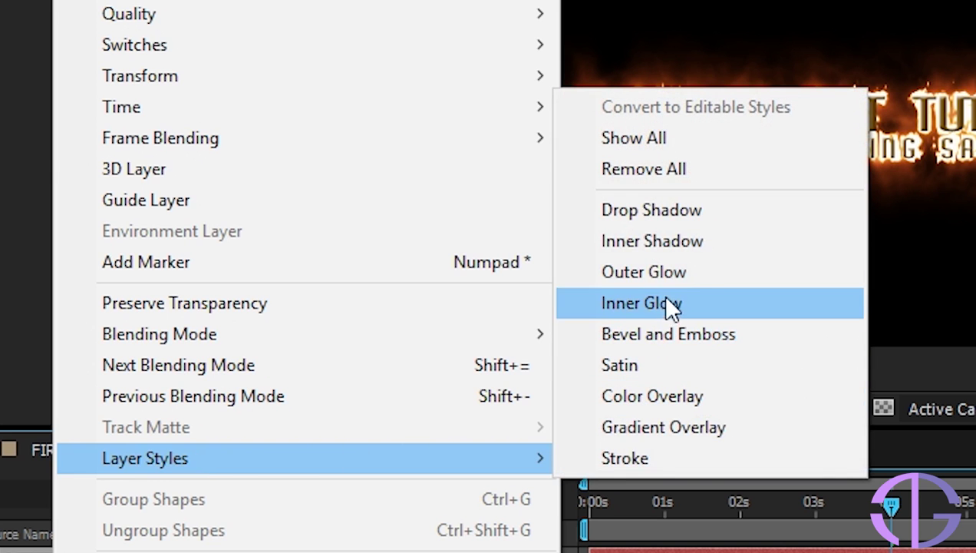
click(681, 237)
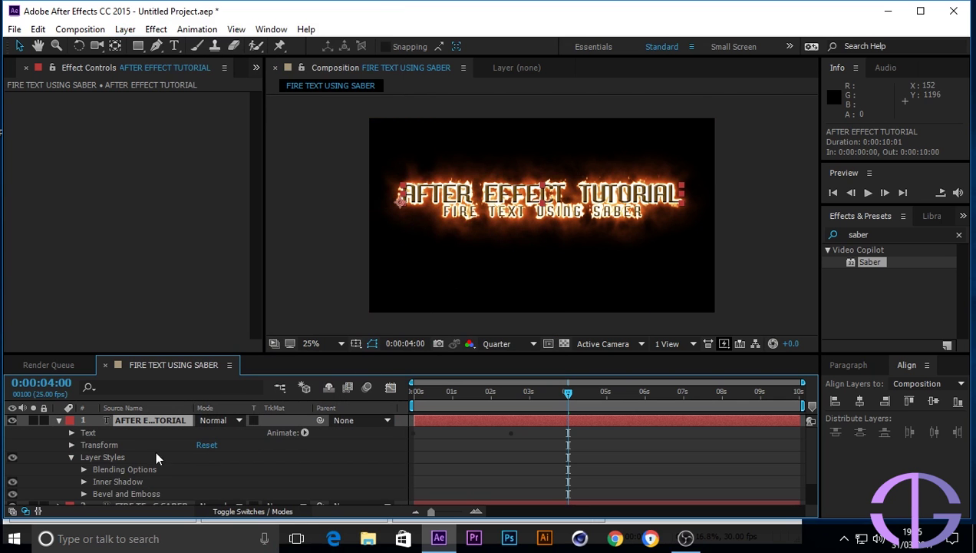
click(58, 419)
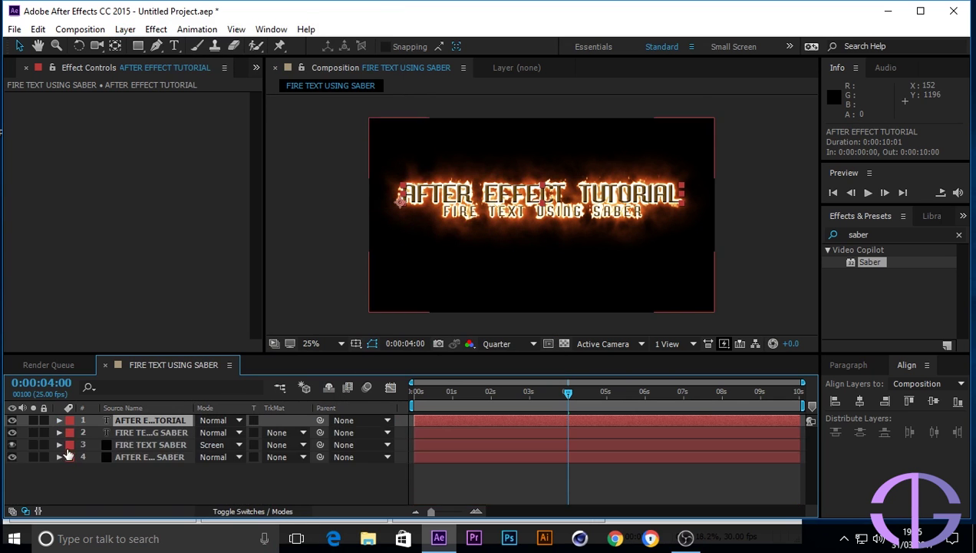
Add an Inner Shadow layer style to the FIRE TEXT USING SABER text layer.
click(125, 431)
click(119, 30)
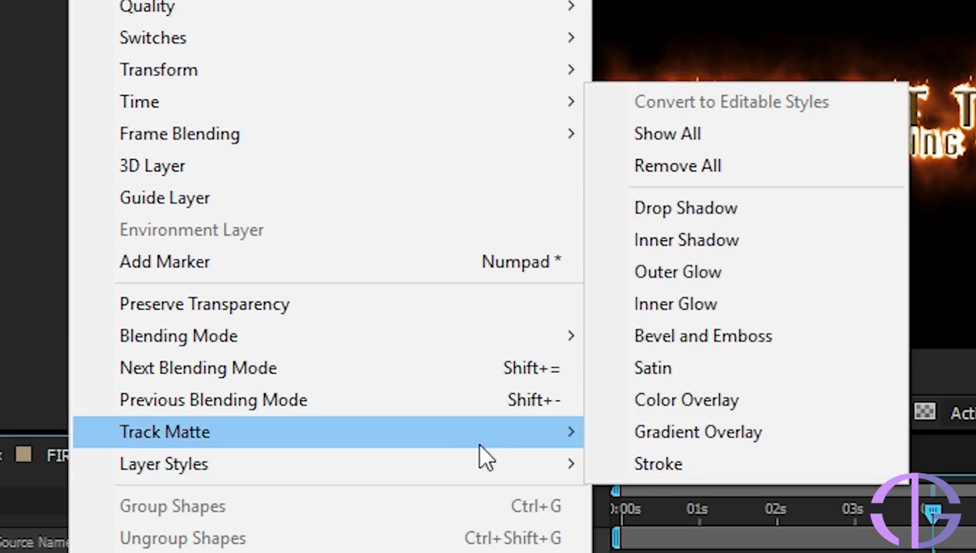
mouse_move(537, 462)
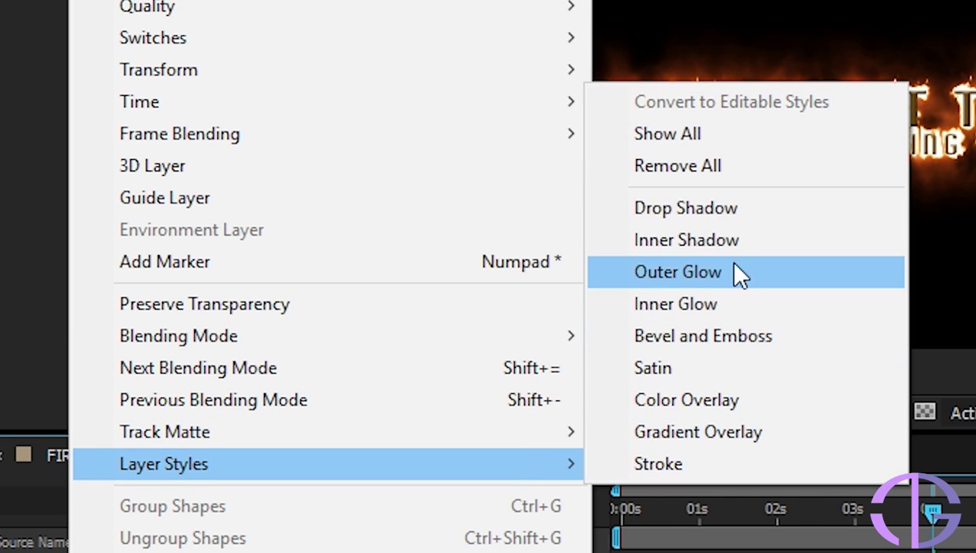
click(728, 236)
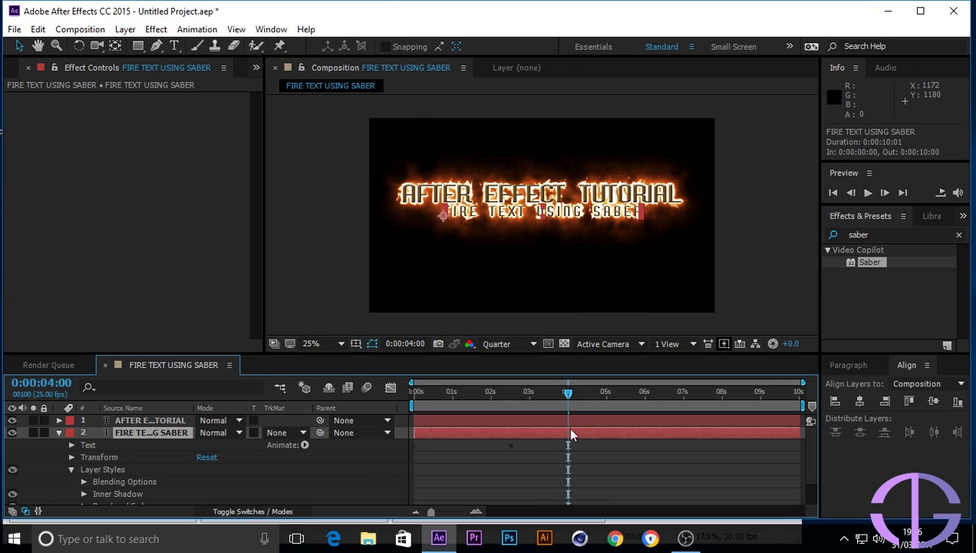
Preview the shadowed text animation from the start, and collapse the FIRE TEXT USING SABER layer's properties.
drag(568, 393, 401, 435)
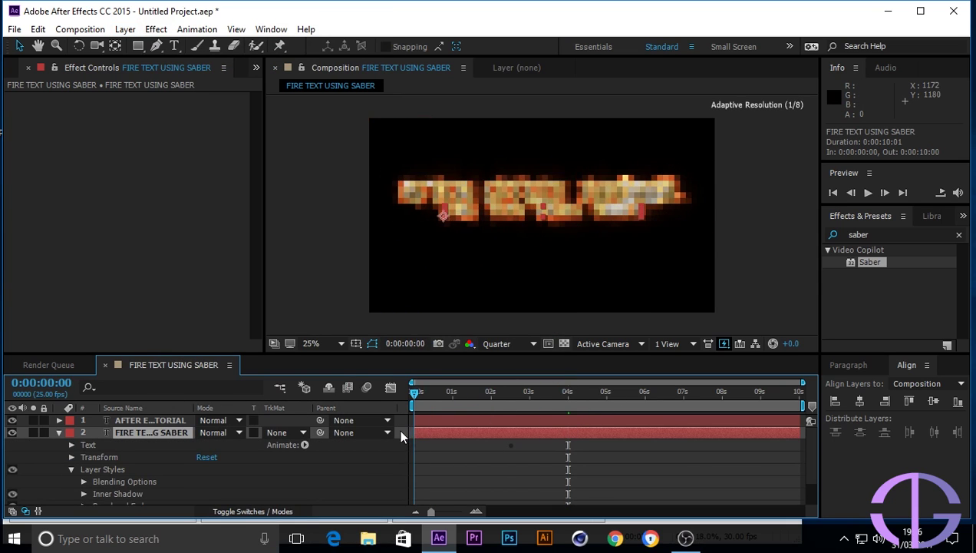
key(space)
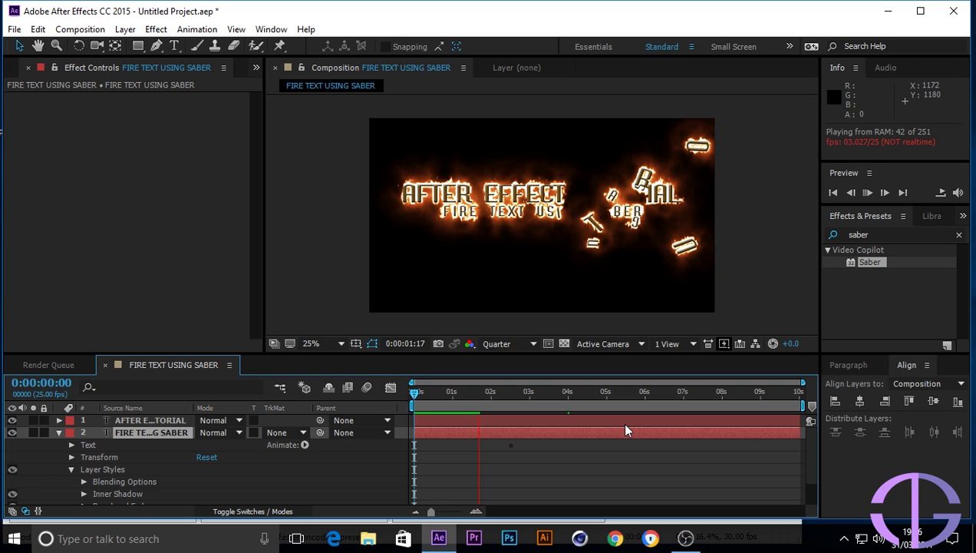
key(space)
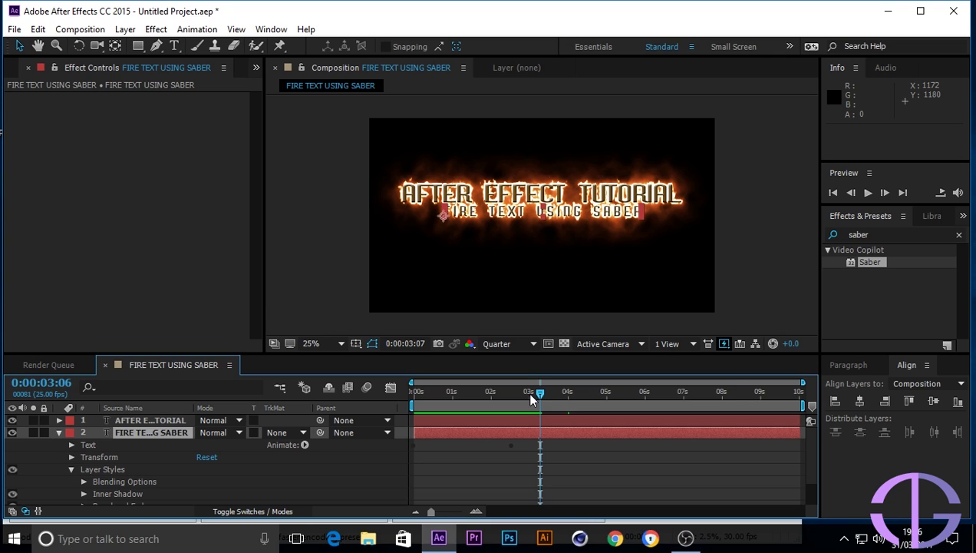
click(59, 432)
Search the effects for "rough" and apply Roughen Edges to both the AFTER EFFECT TUTORIAL and FIRE TEXT USING SABER text layers.
click(917, 245)
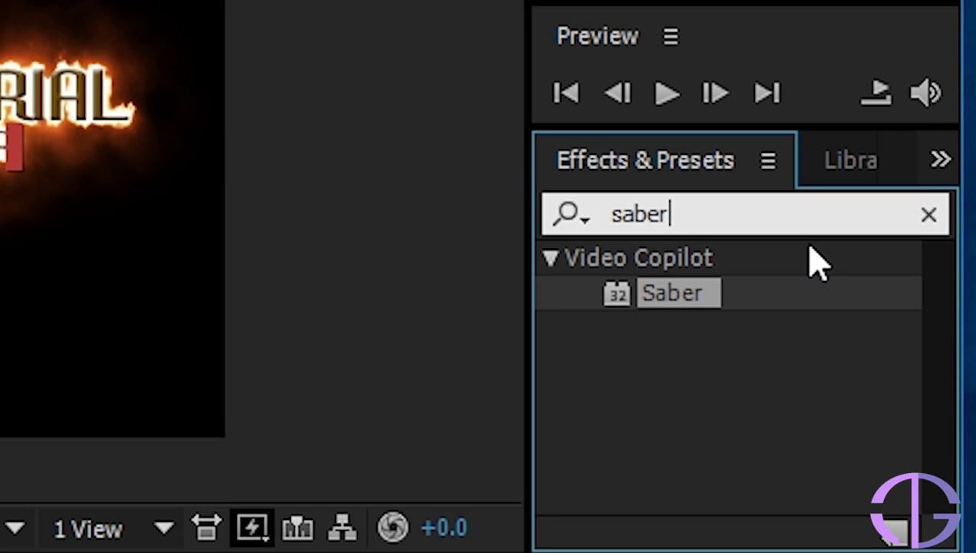
key(BackSpace)
key(BackSpace)
key(BackSpace)
key(BackSpace)
key(BackSpace)
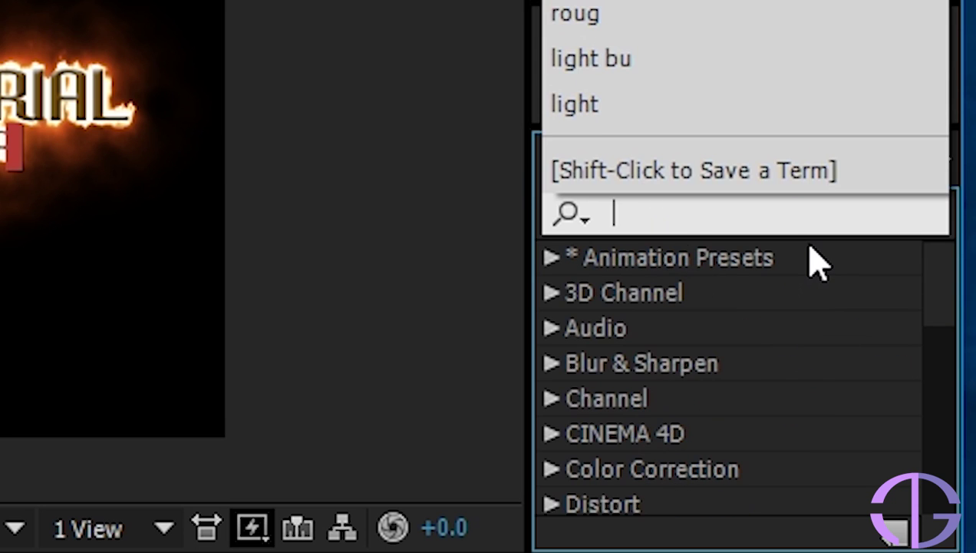
text(rou)
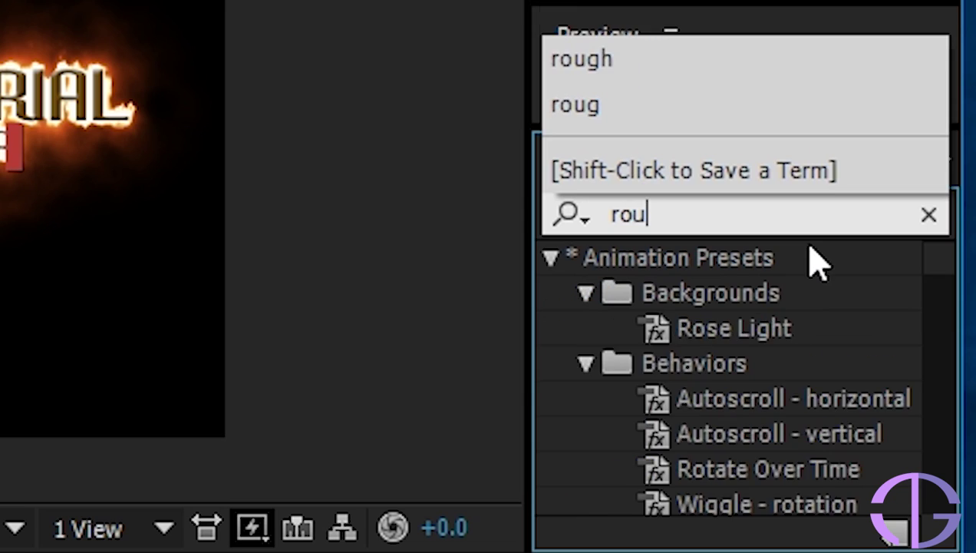
text(ght)
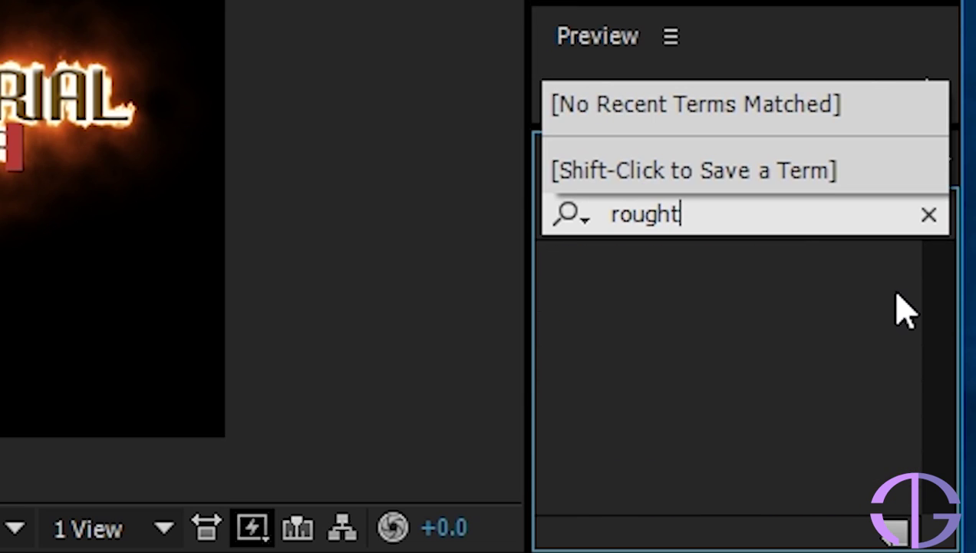
key(BackSpace)
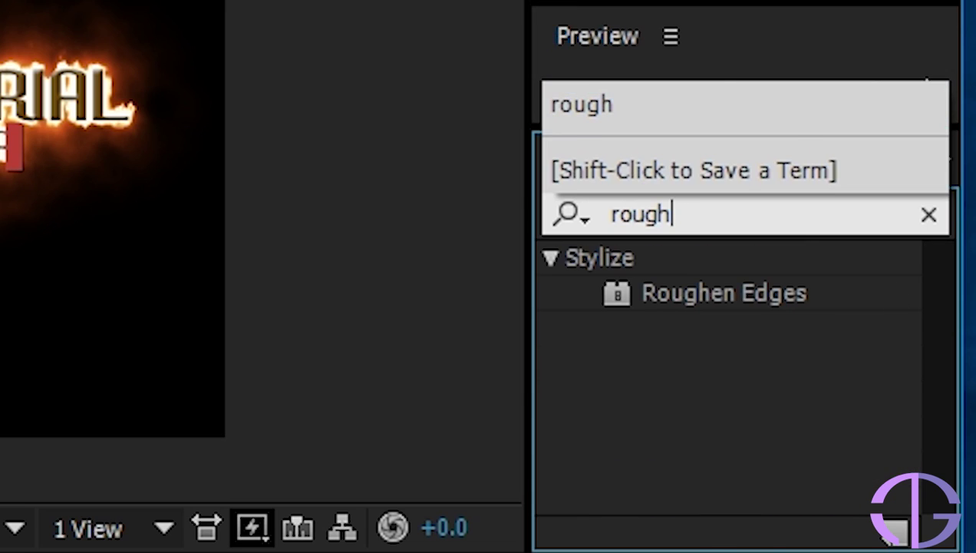
click(774, 307)
drag(777, 311, 178, 419)
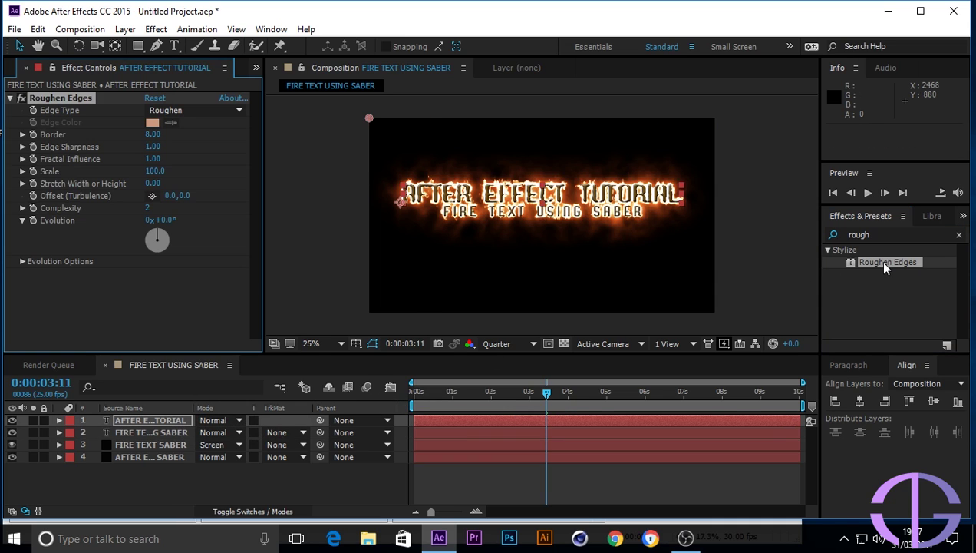
drag(882, 266, 170, 437)
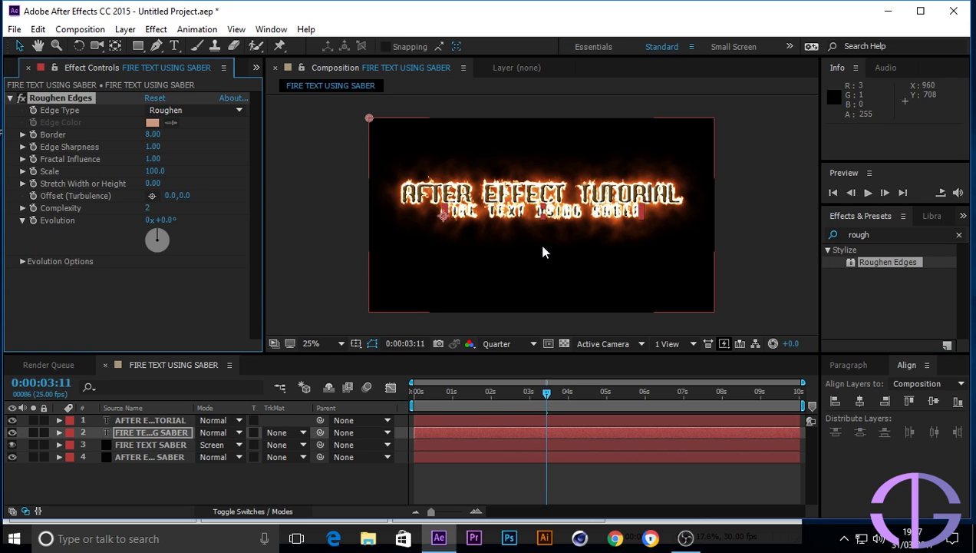
Switch the composition to Full resolution and reduce the Roughen Edges Border on the FIRE TEXT USING SABER layer.
scroll(542, 251, up, 2)
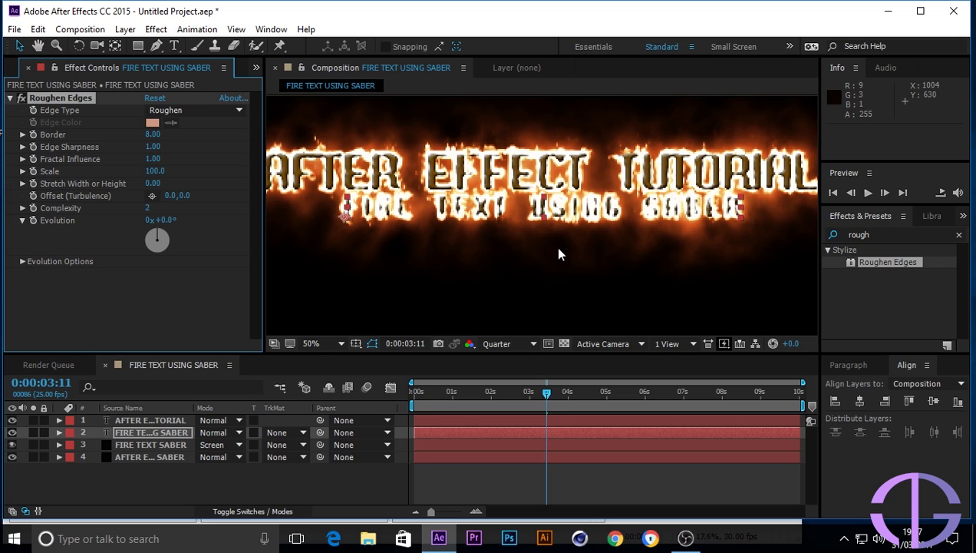
click(531, 342)
click(527, 380)
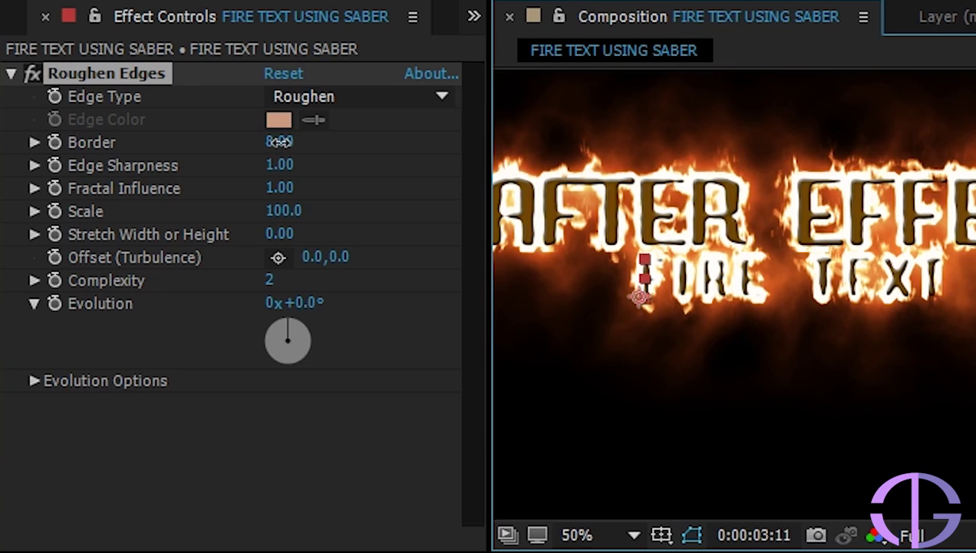
drag(280, 142, 261, 142)
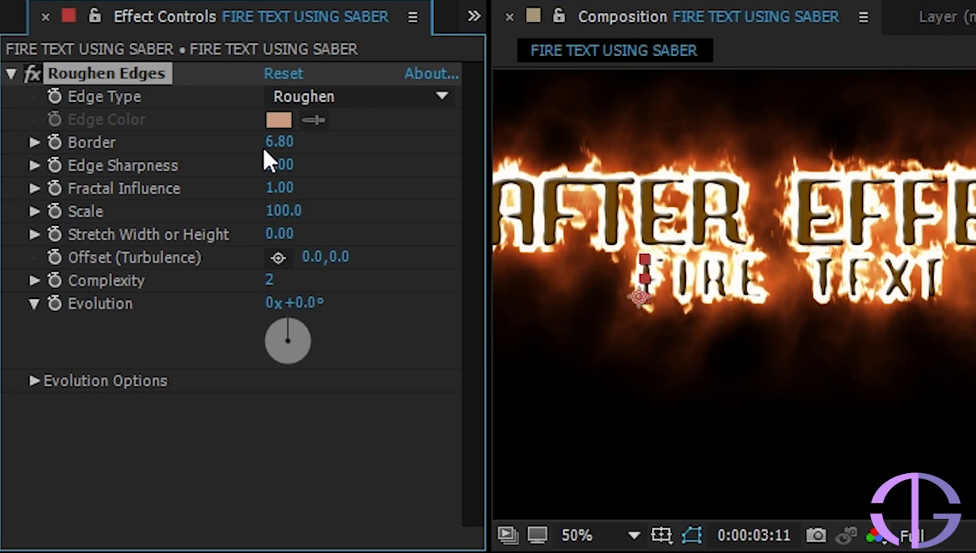
drag(285, 141, 251, 142)
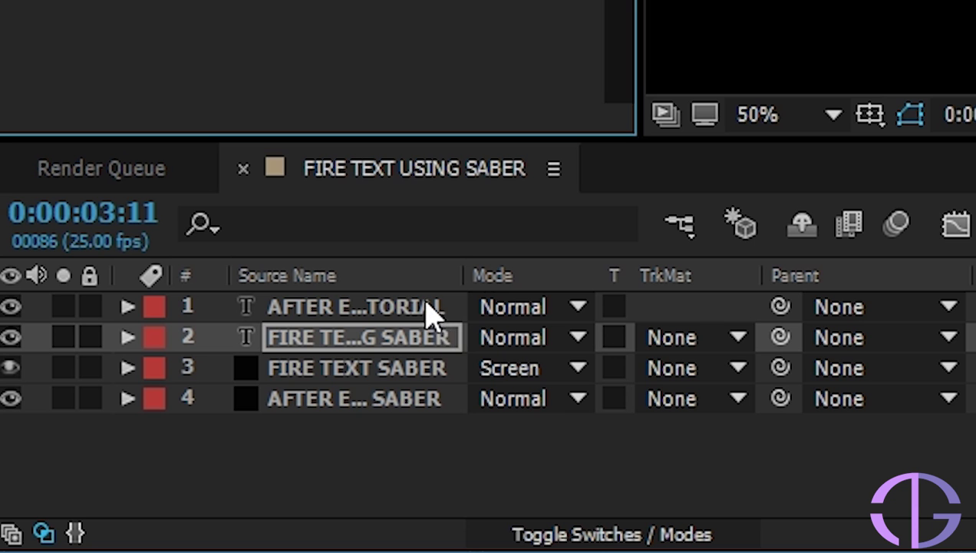
Set the Roughen Edges Border of the AFTER EFFECT TUTORIAL layer to 6.60 and inspect the text up close.
click(179, 421)
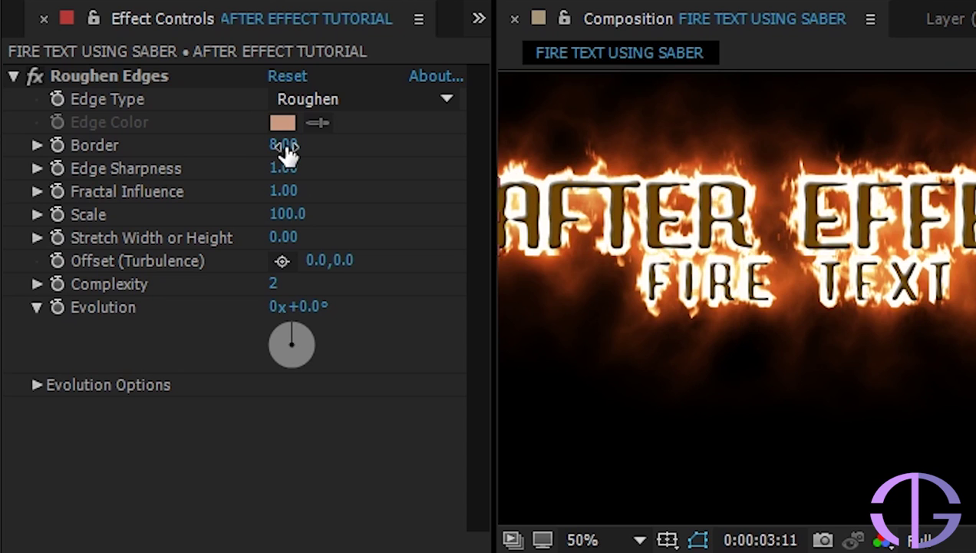
drag(286, 154, 266, 146)
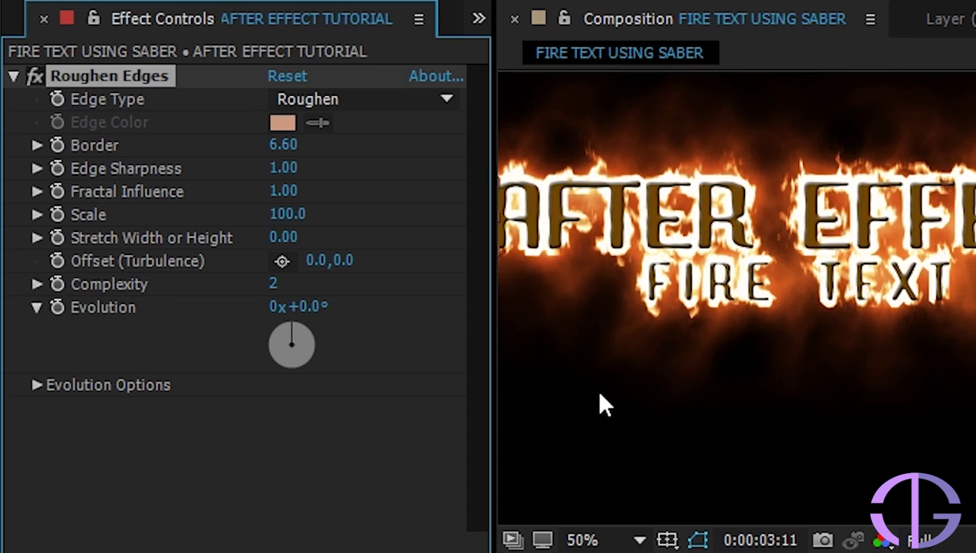
scroll(906, 272, down, 2)
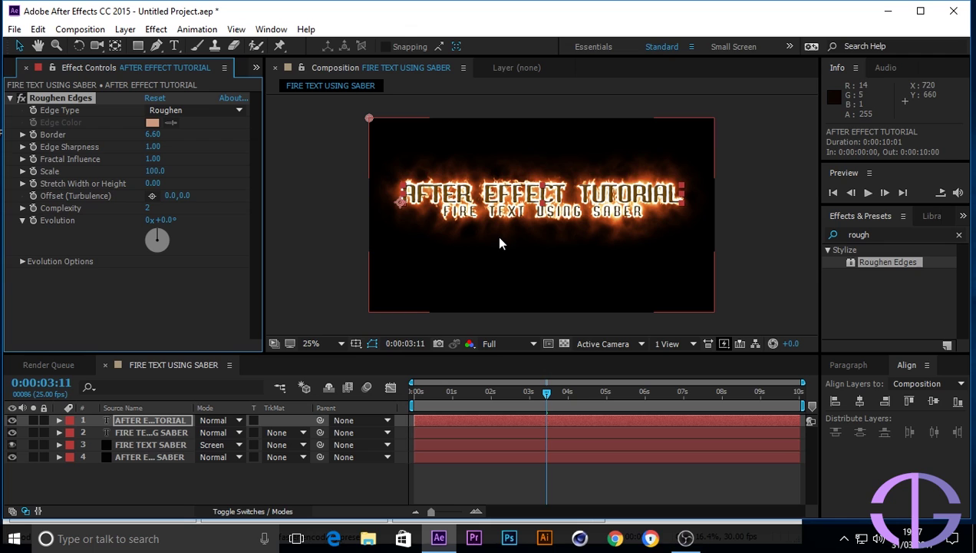
scroll(498, 244, up, 2)
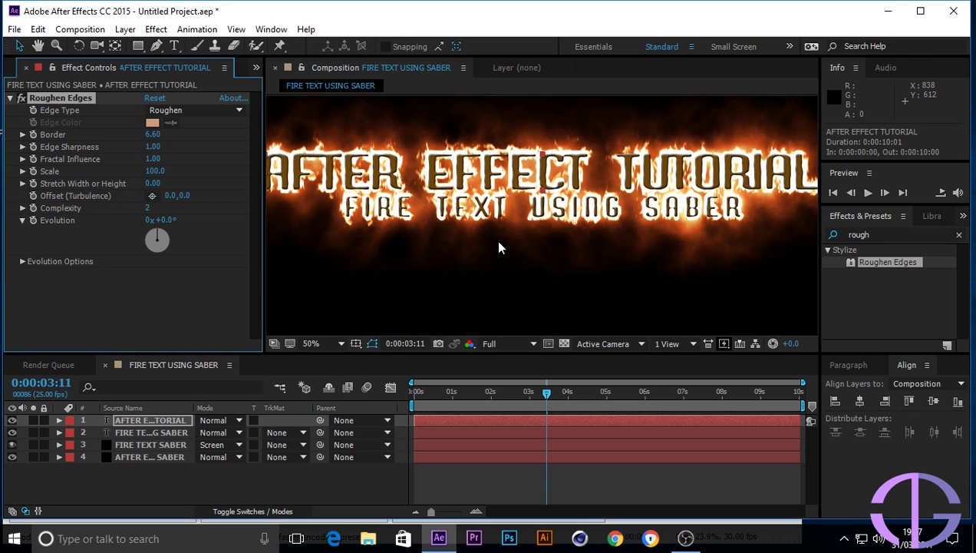
scroll(499, 243, down, 2)
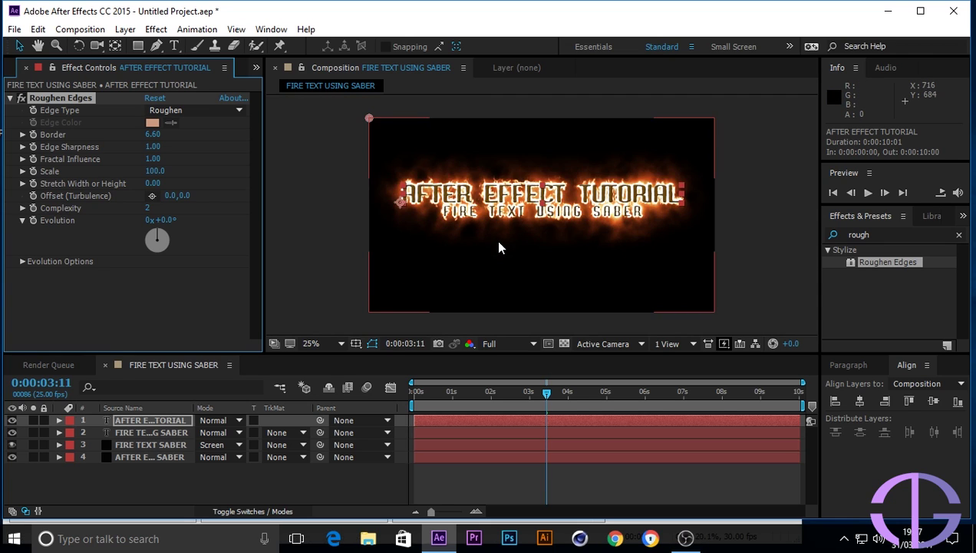
Set the composition resolution to Quarter, preview the roughened text from the start, and park the current time at 0:00:05:16.
click(532, 343)
click(537, 430)
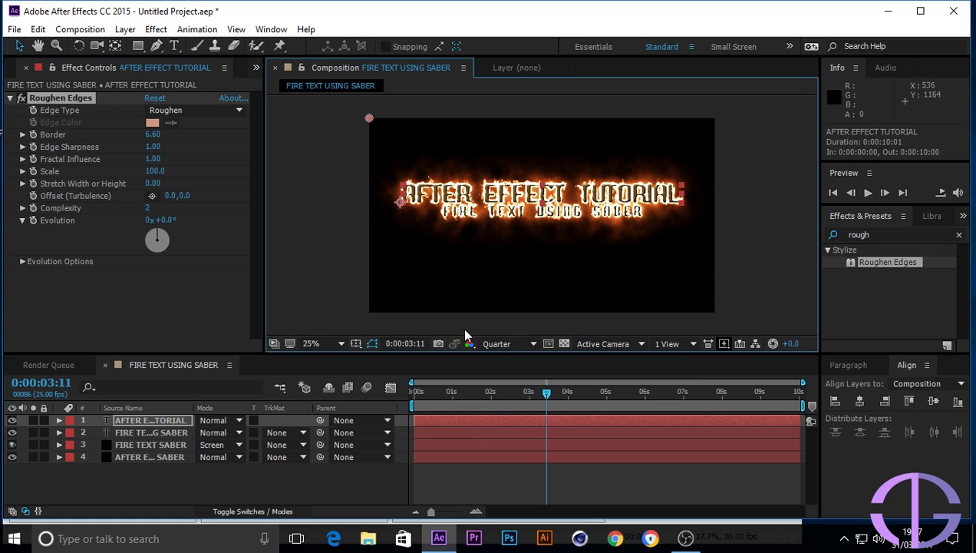
drag(547, 394, 414, 394)
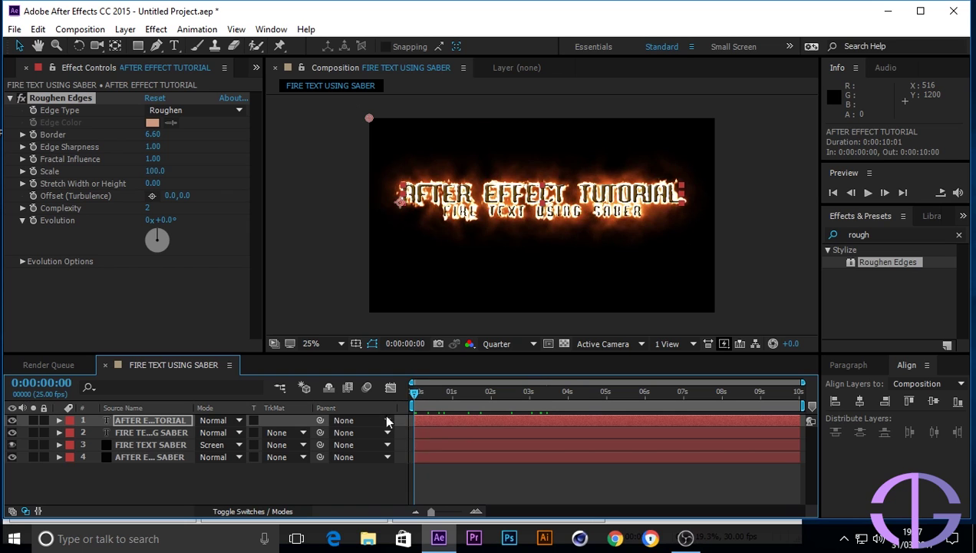
key(space)
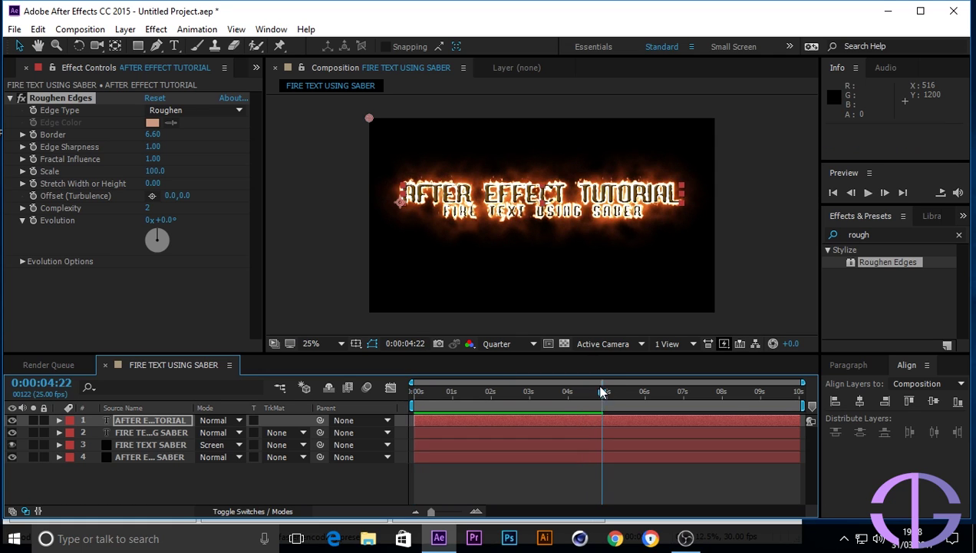
drag(599, 389, 391, 428)
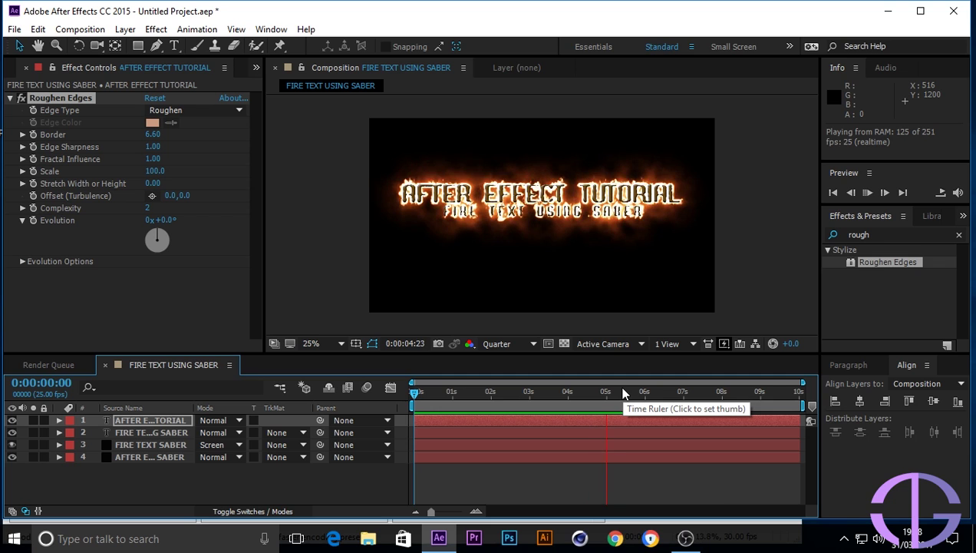
click(629, 393)
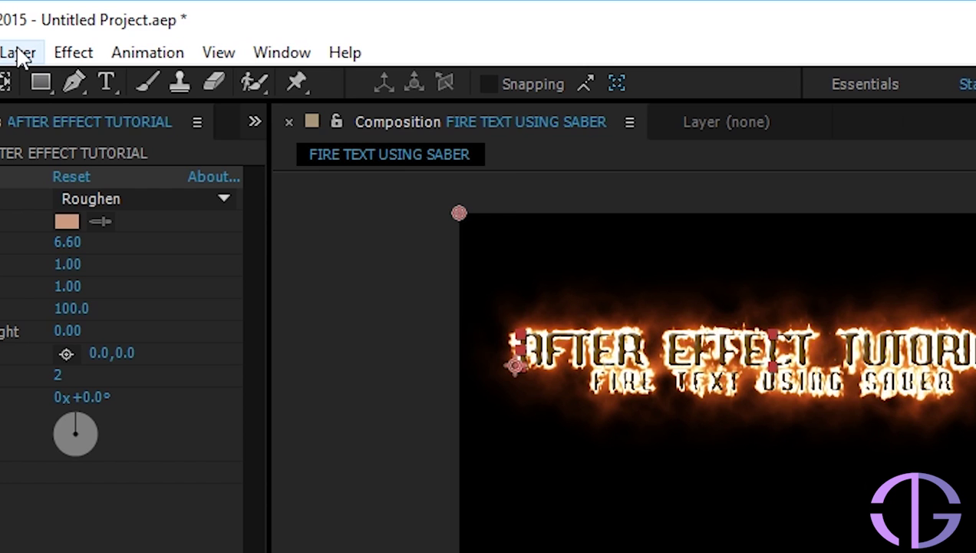
Create a black 1920 x 1080 px solid layer named FLARE.
click(125, 28)
mouse_move(130, 38)
click(617, 69)
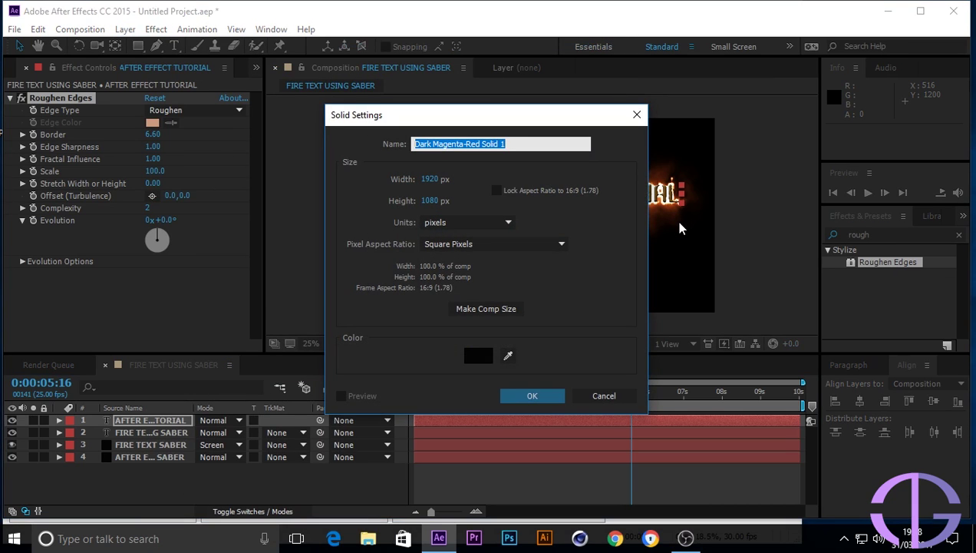
text(FLARE)
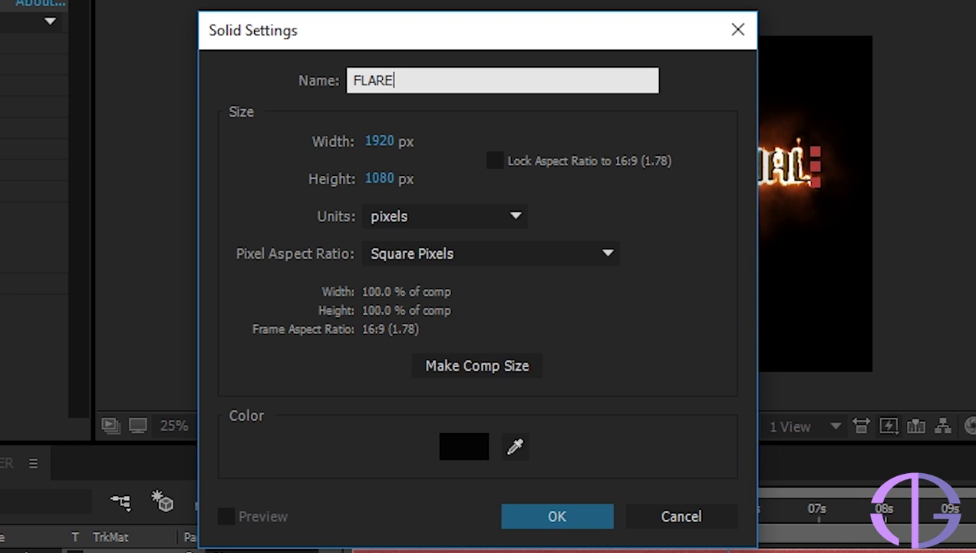
click(557, 519)
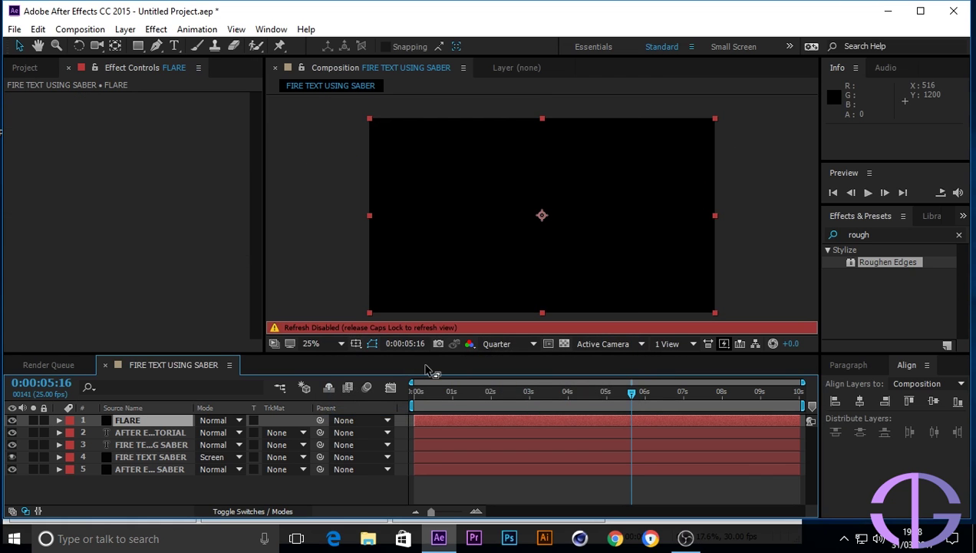
Find the Optical Flares effect by searching for "opti" and apply it to the FLARE layer, with screen refresh re-enabled.
key(Caps_Lock)
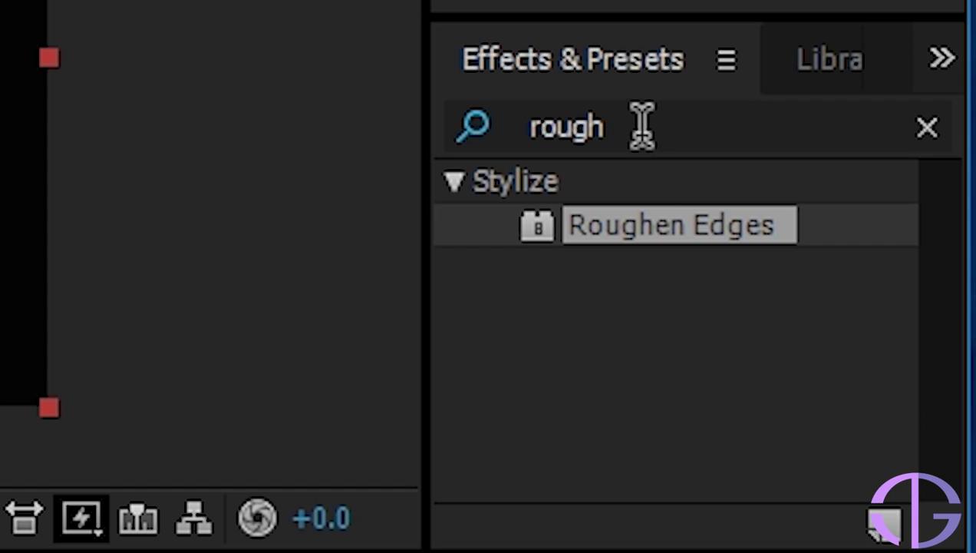
click(885, 234)
key(BackSpace)
key(BackSpace)
key(BackSpace)
key(BackSpace)
key(BackSpace)
text(op)
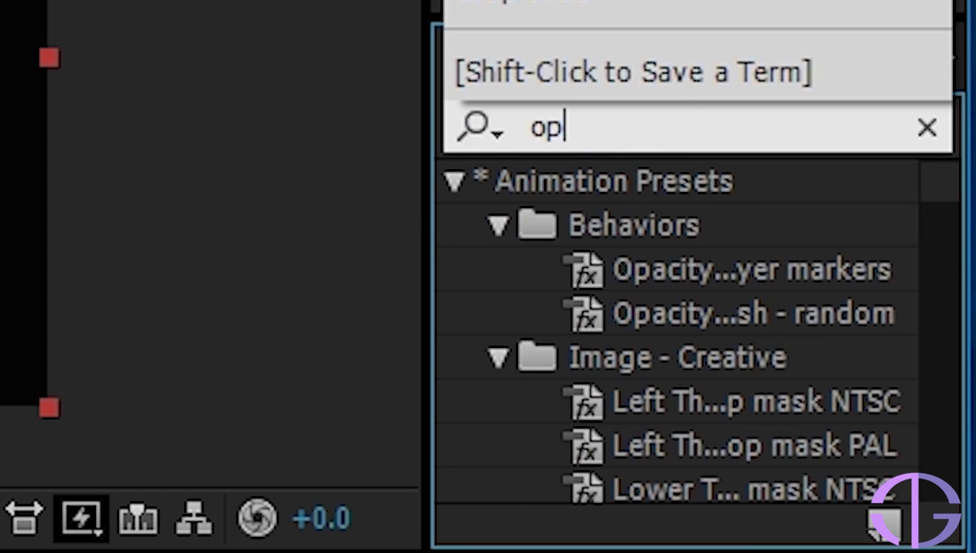
text(ti)
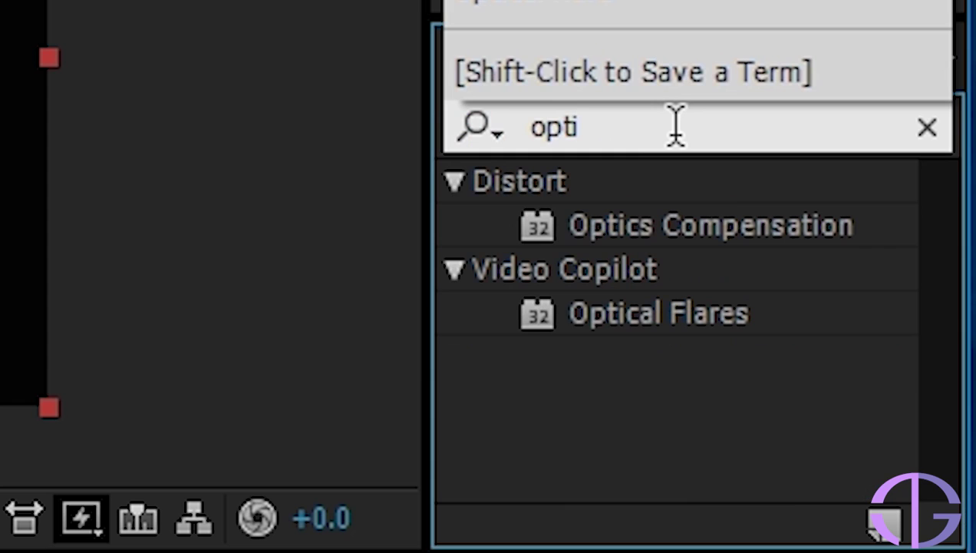
click(739, 317)
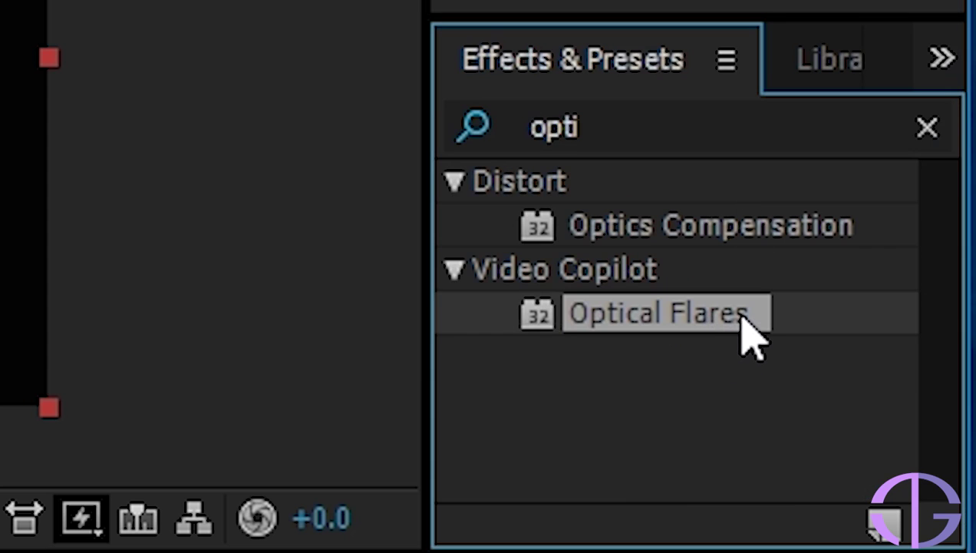
drag(741, 323, 0, 552)
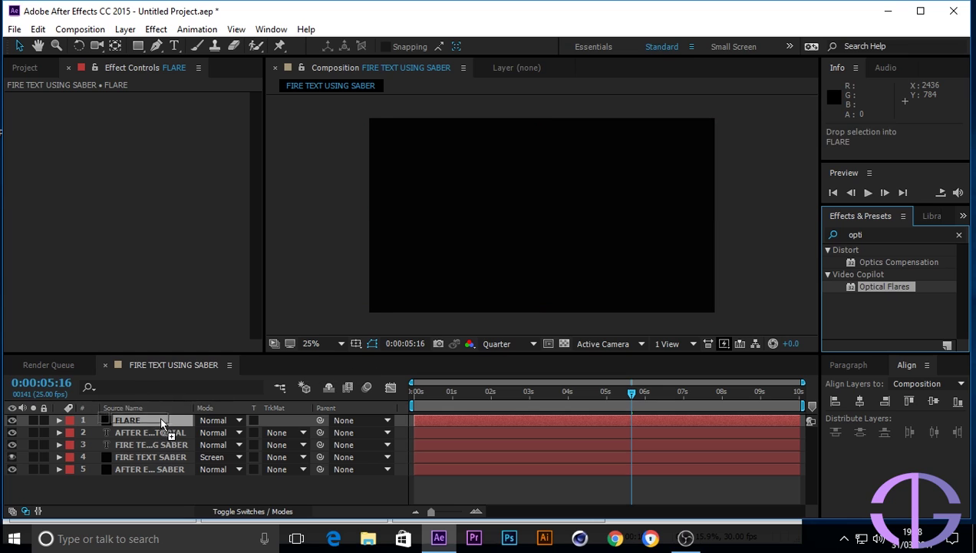
drag(161, 421, 161, 419)
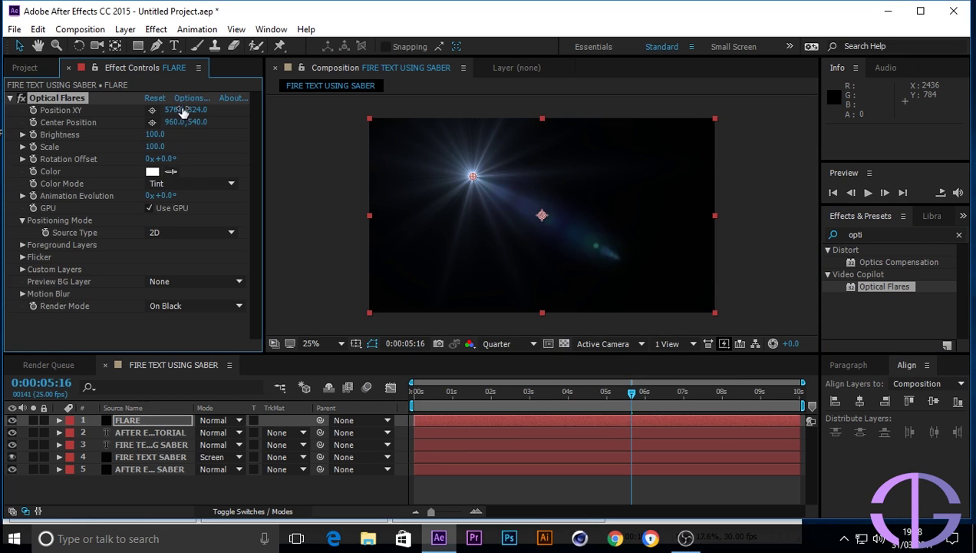
Load the Sankor 16 preset from the Motion Graphics presets in the Optical Flares options and accept it.
click(190, 98)
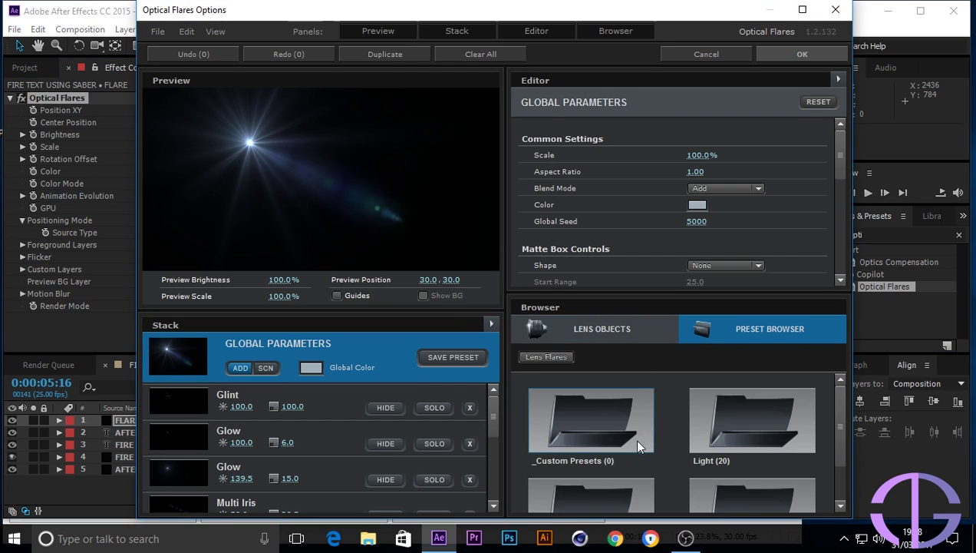
scroll(662, 396, down, 1)
click(607, 481)
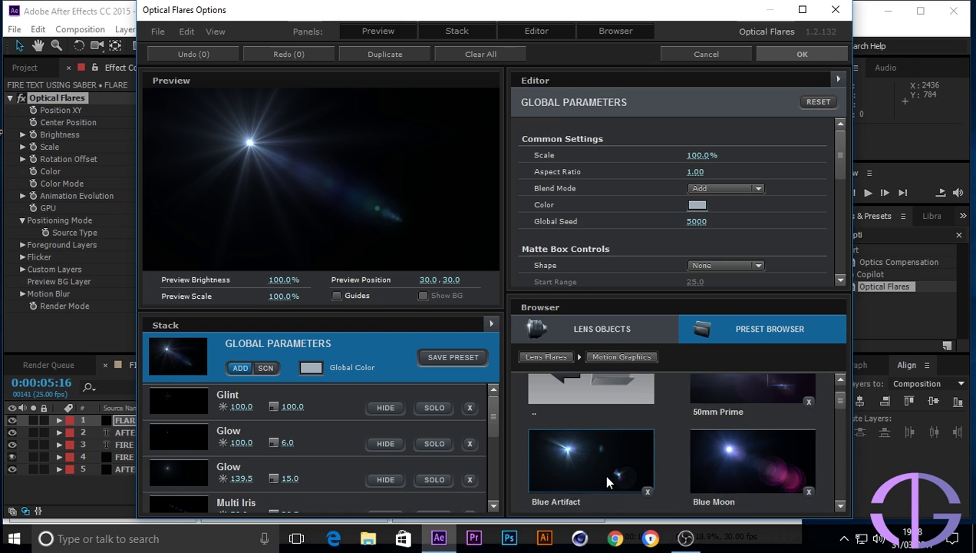
scroll(694, 403, down, 1)
scroll(696, 399, down, 4)
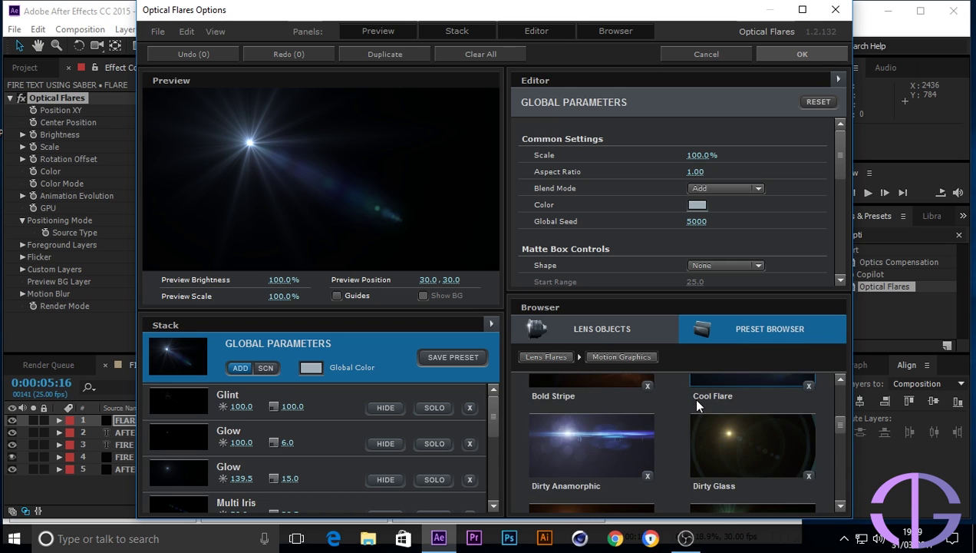
scroll(696, 399, down, 3)
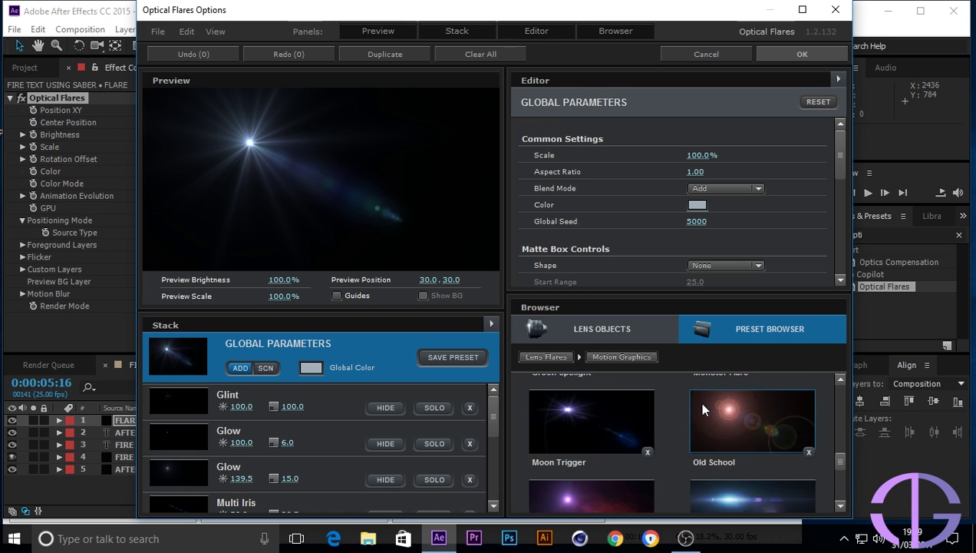
click(755, 405)
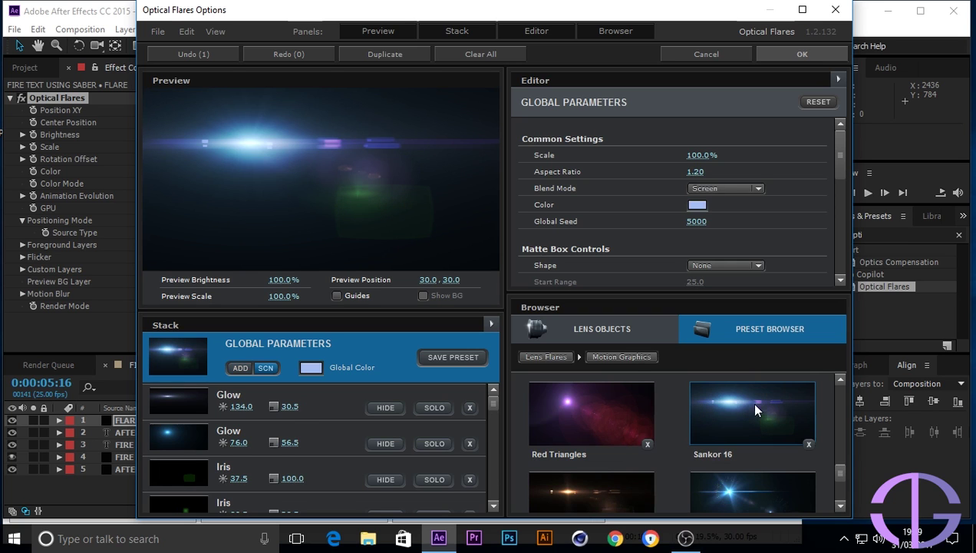
click(802, 55)
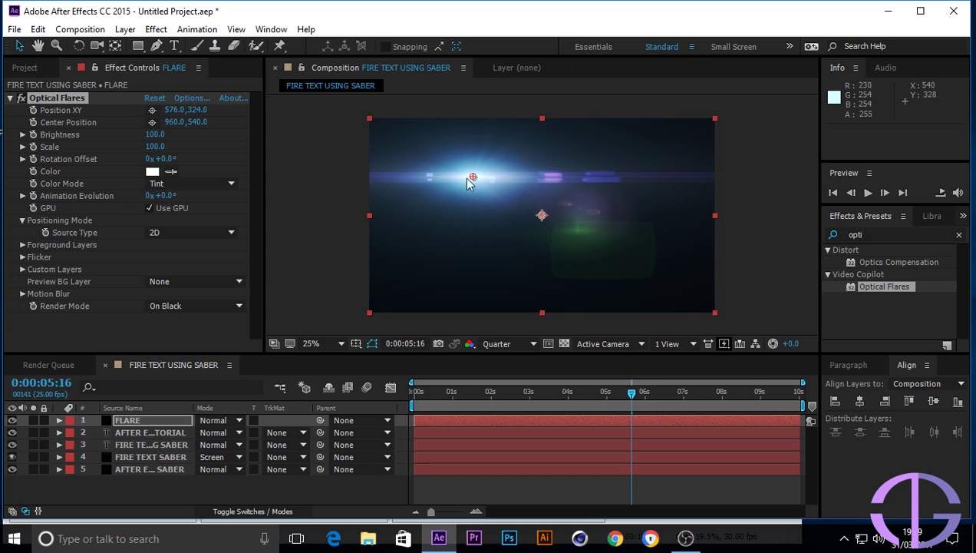
Move the flare's light source just outside the frame's left edge, about -76, 524, and set the FLARE layer's blending mode to Screen.
drag(470, 175, 351, 212)
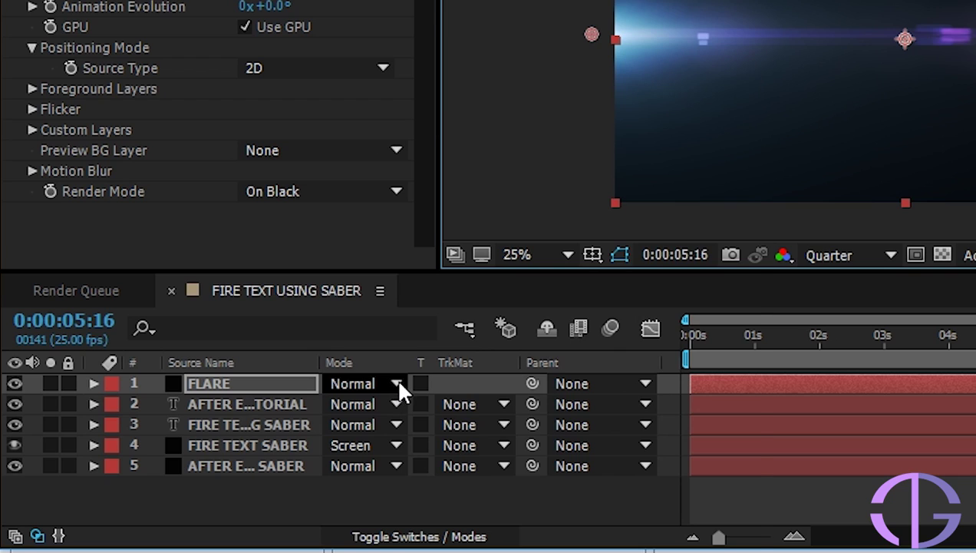
click(241, 420)
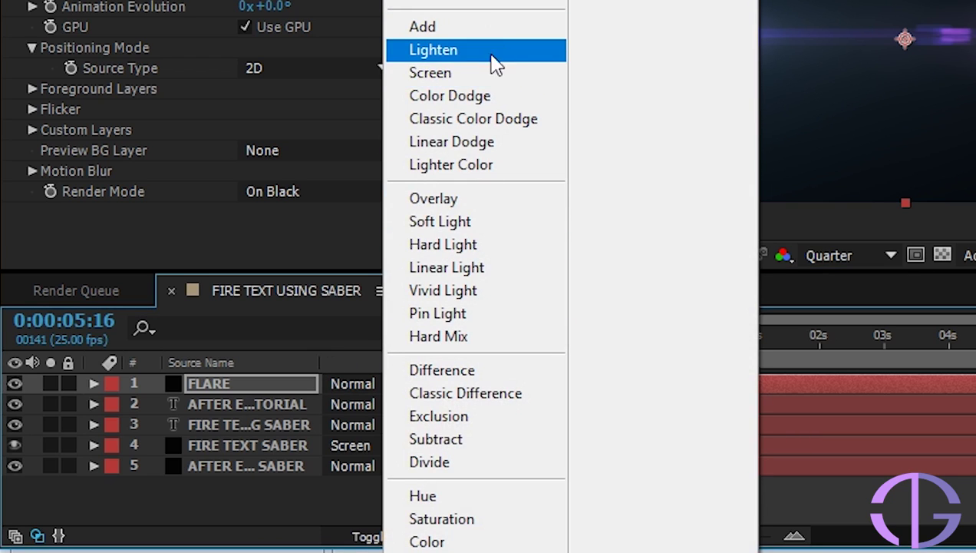
click(482, 73)
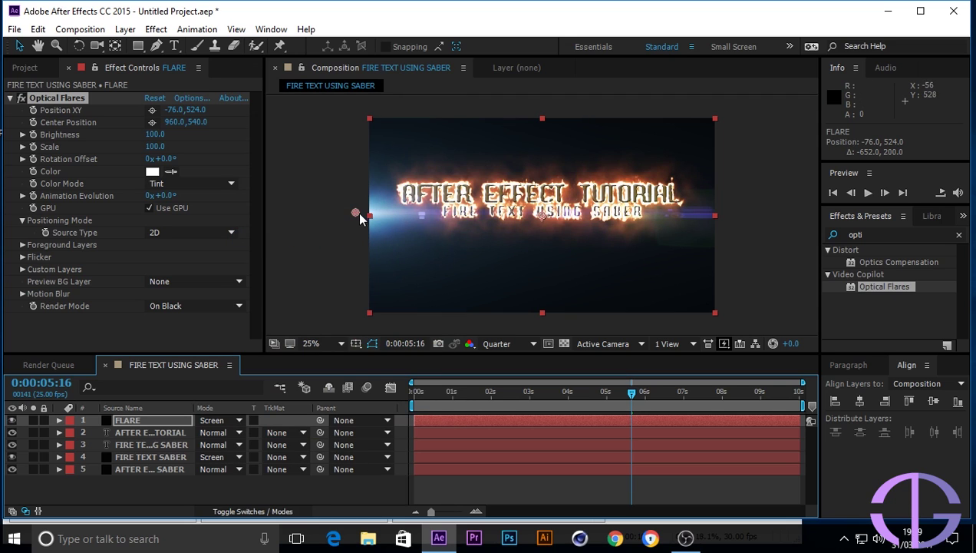
Reposition the flare's light source outside the left edge, level with the AFTER EFFECT TUTORIAL line, at about -72, 408.
drag(357, 213, 363, 186)
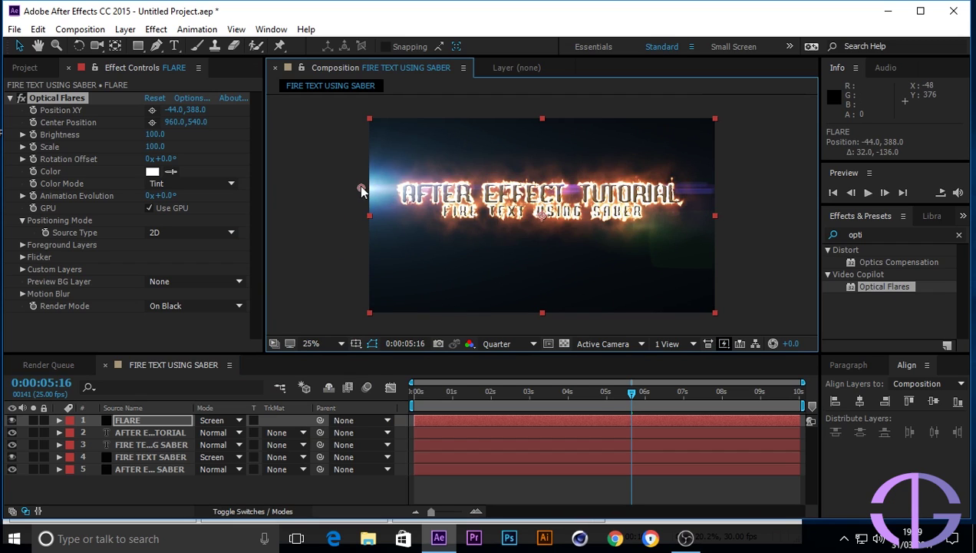
drag(360, 188, 364, 186)
drag(364, 192, 365, 194)
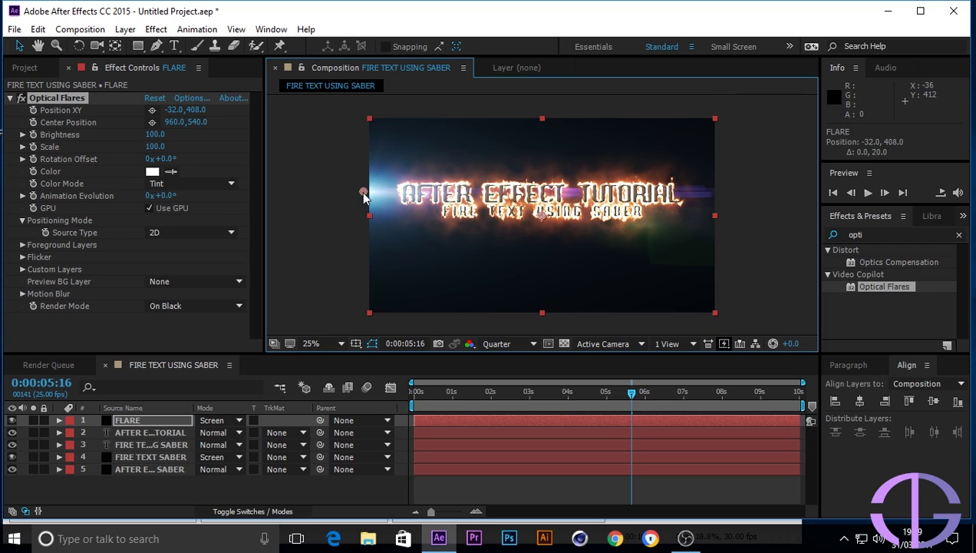
drag(364, 194, 347, 197)
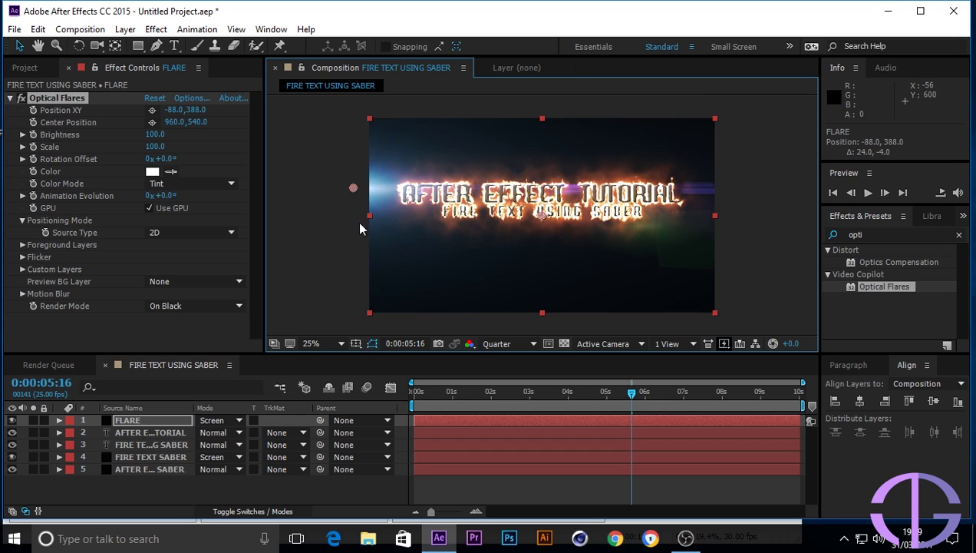
drag(353, 190, 356, 193)
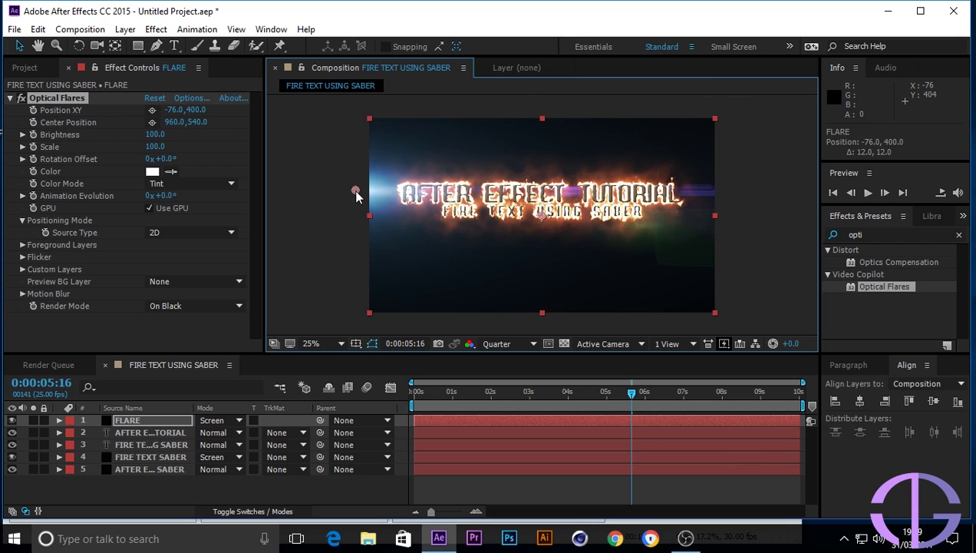
drag(356, 193, 357, 195)
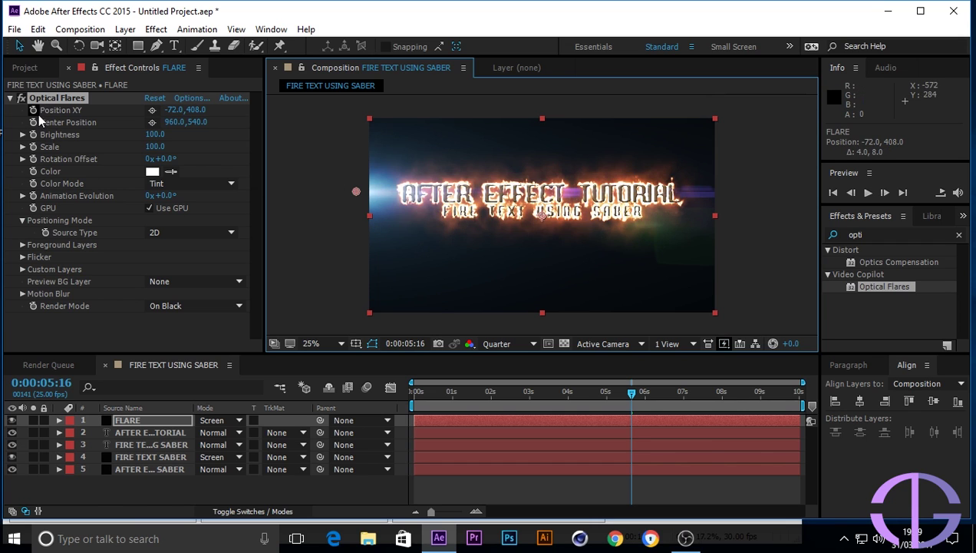
Animate the flare's Position XY with keyframes from -72, 408 at 0:00:00:00 to 2009, 408 at 0:00:03:18.
drag(629, 393, 389, 434)
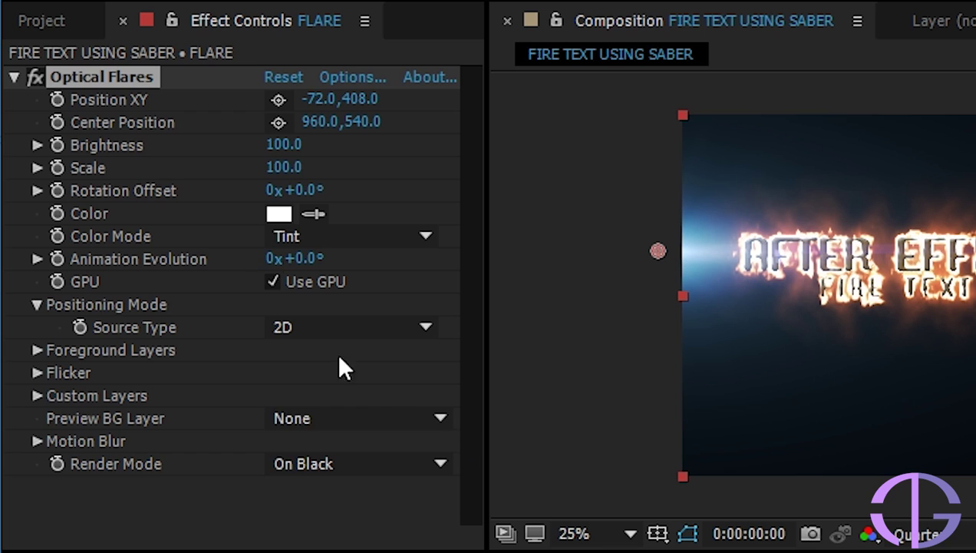
click(56, 98)
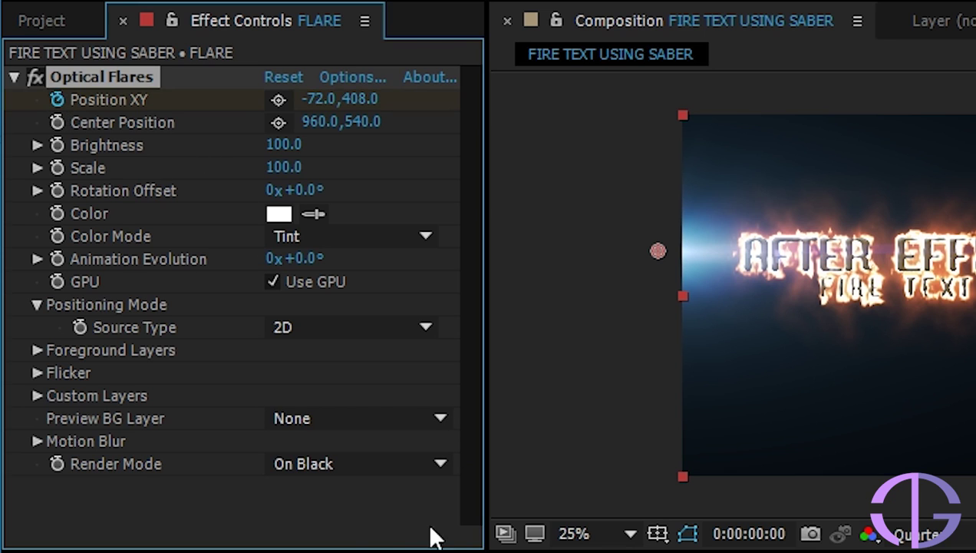
key(space)
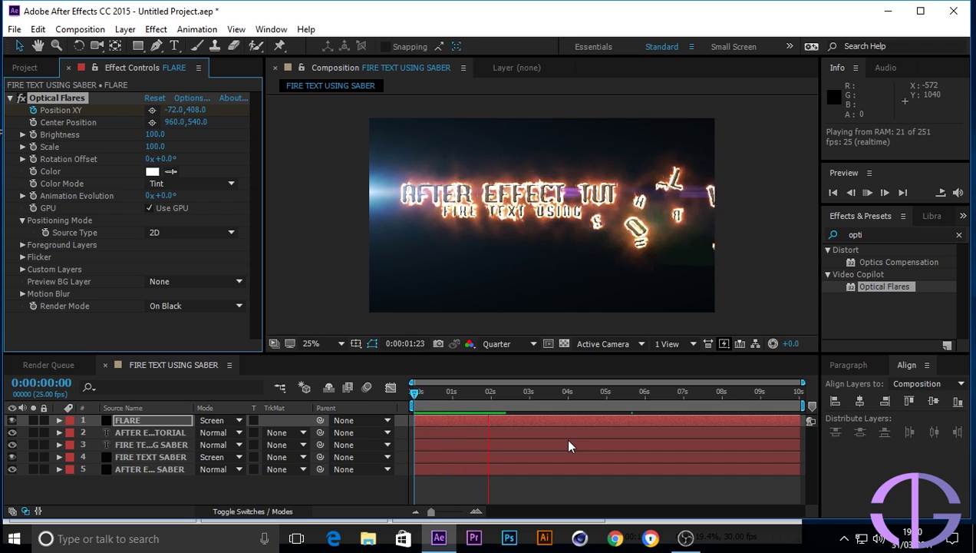
key(space)
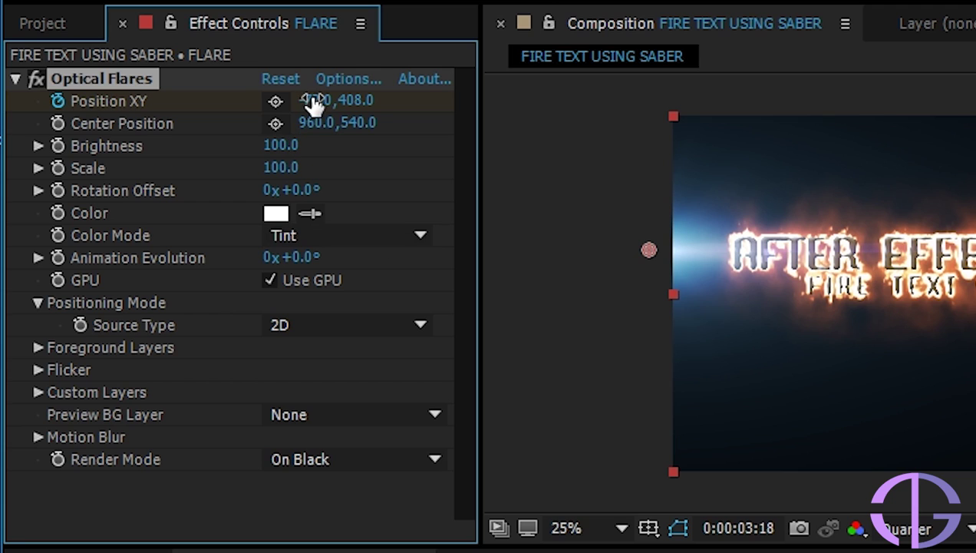
drag(314, 104, 927, 192)
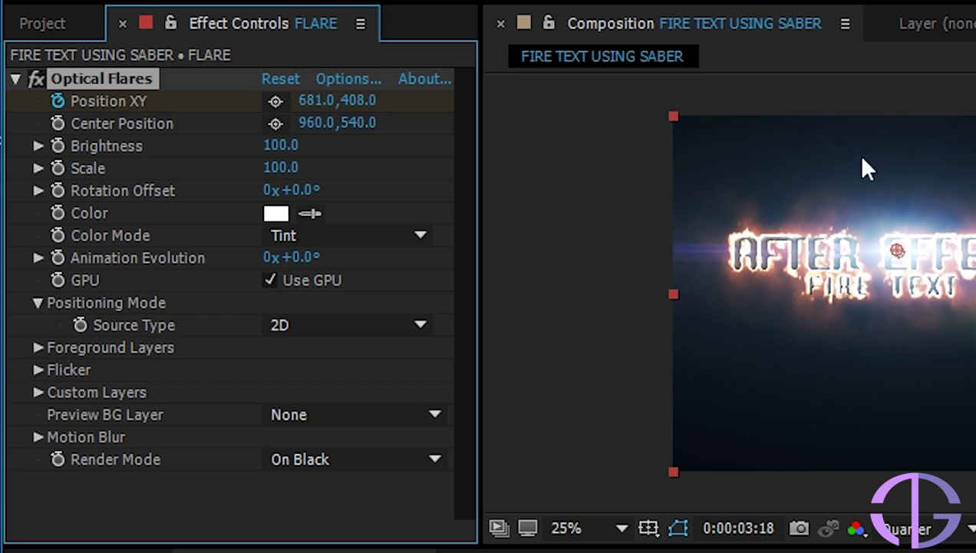
drag(307, 100, 678, 104)
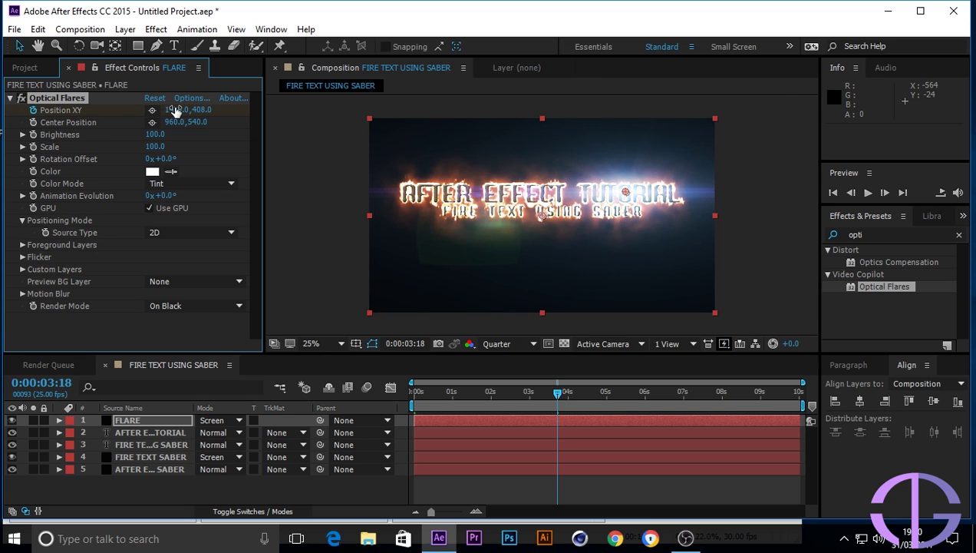
drag(175, 111, 636, 147)
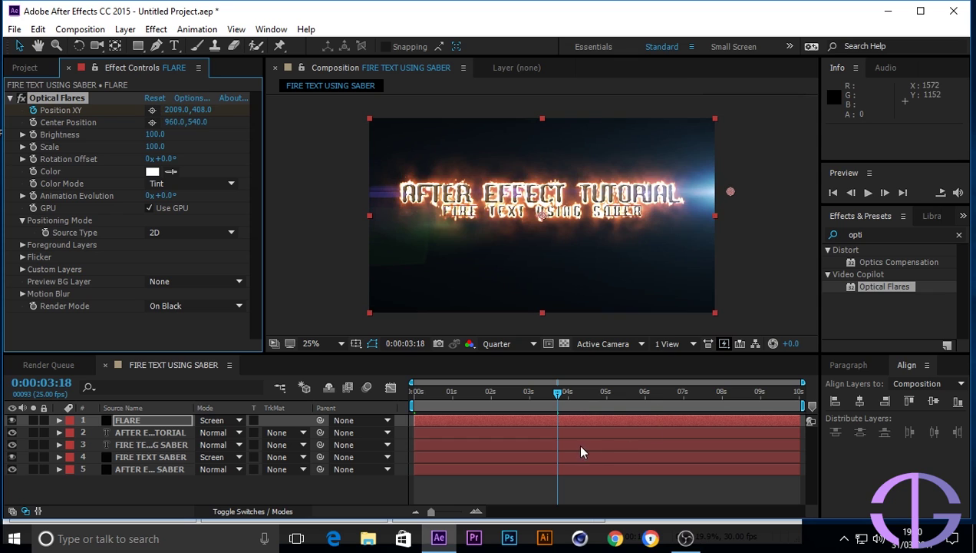
Preview the flare sweeping across the fire text from the start of the composition.
drag(557, 392, 382, 417)
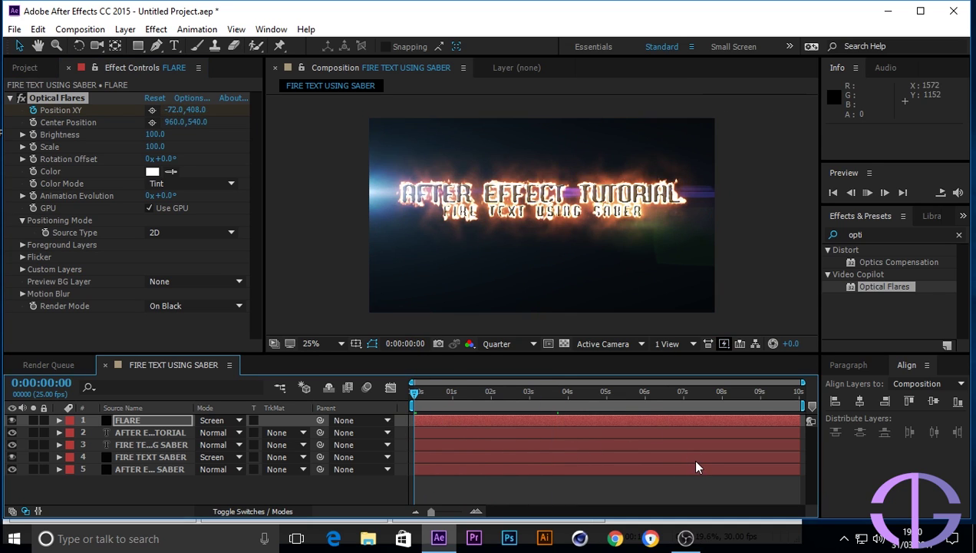
key(space)
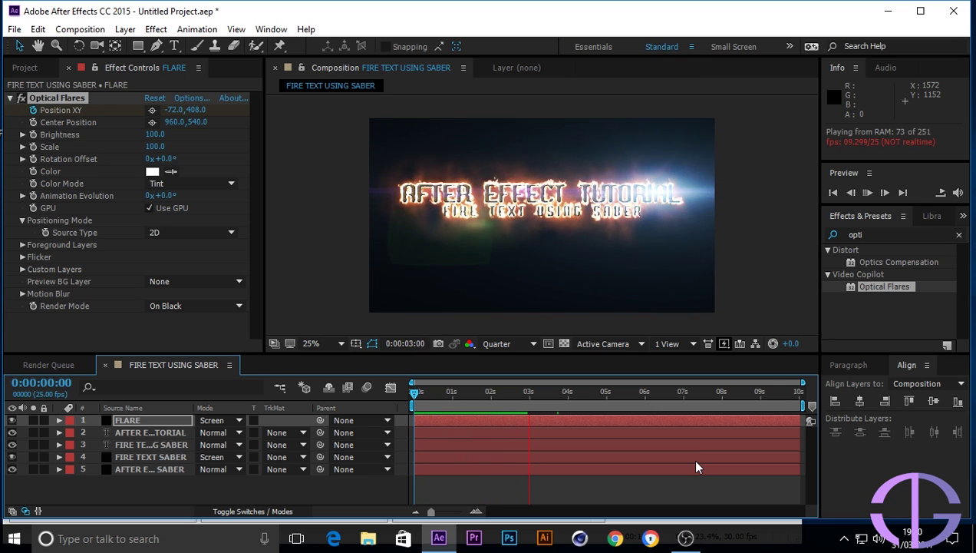
key(space)
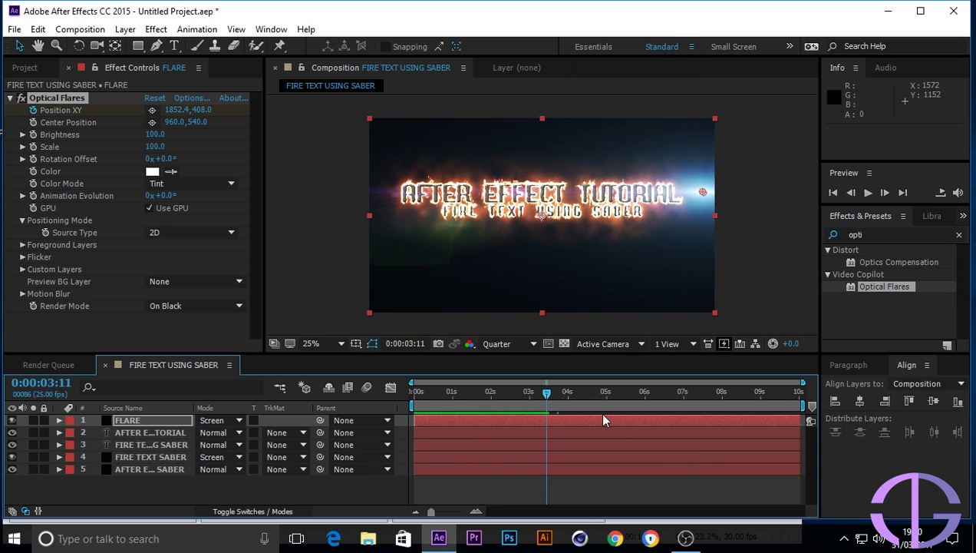
drag(548, 391, 407, 423)
key(Home)
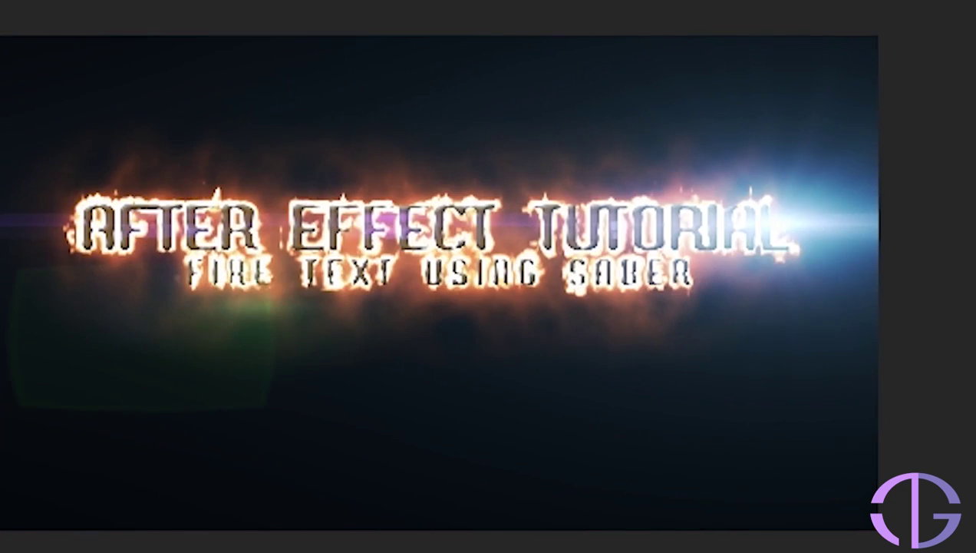
key(space)
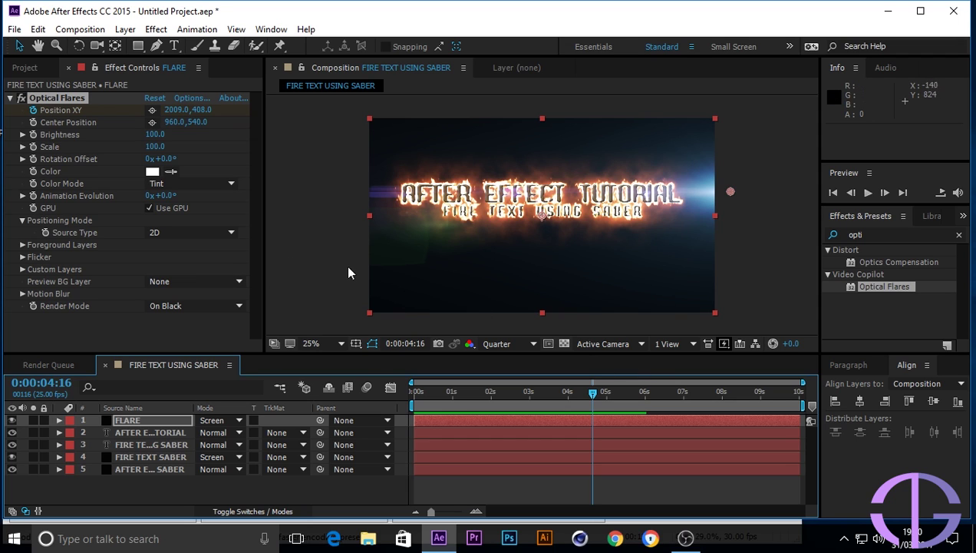
At 0:00:03:11, set the Optical Flares color to a fire yellow, FCC546, sampled from the burning title text.
drag(592, 395, 547, 403)
click(152, 172)
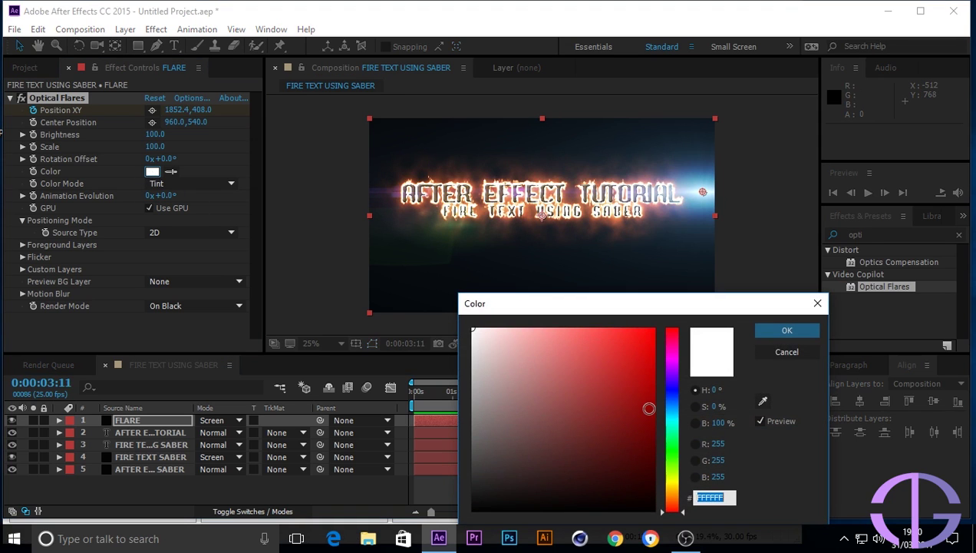
click(764, 401)
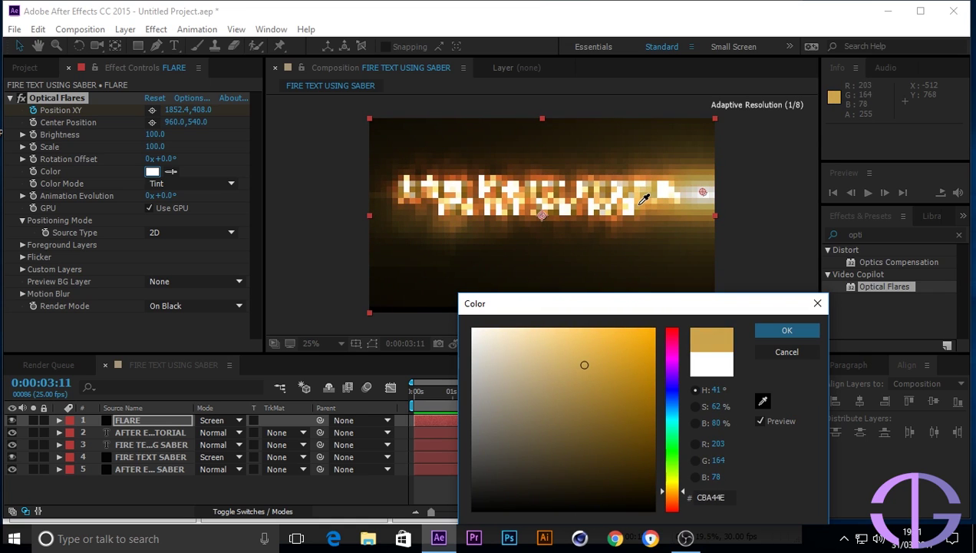
click(643, 195)
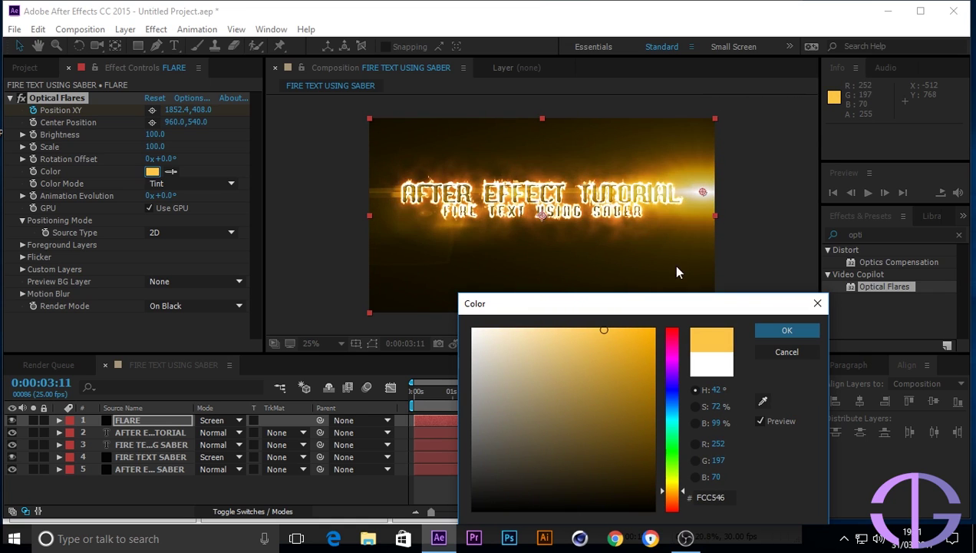
click(787, 331)
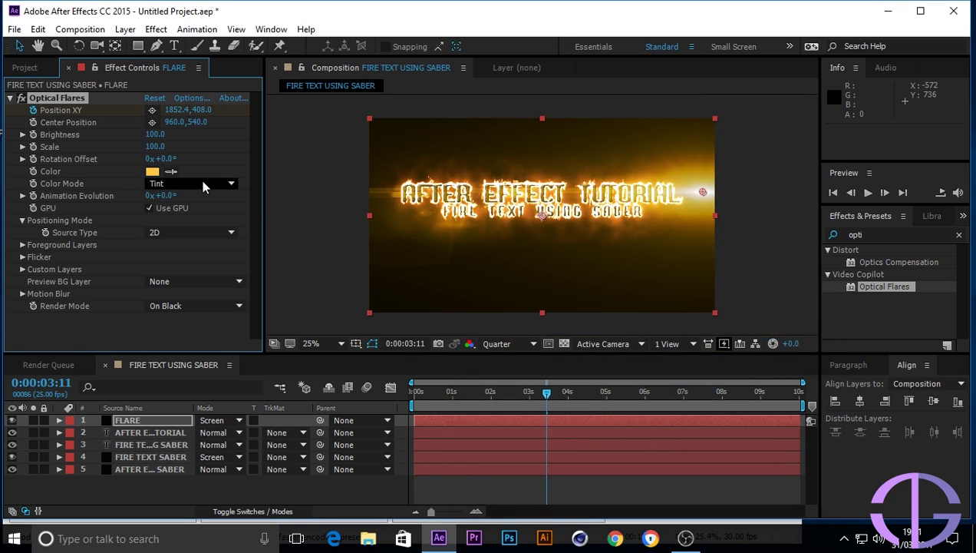
Preview the recoloured flare sweep from the start of the composition.
drag(547, 395, 381, 403)
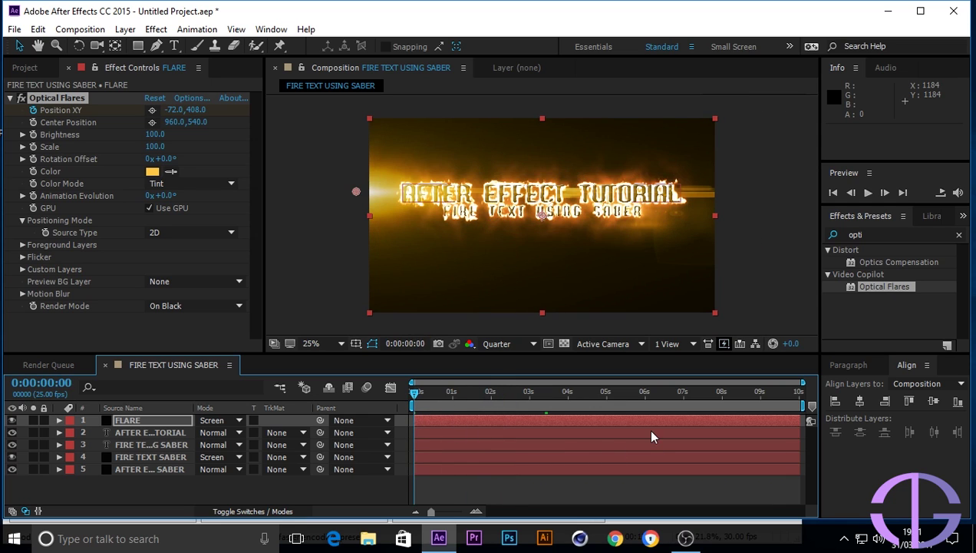
key(space)
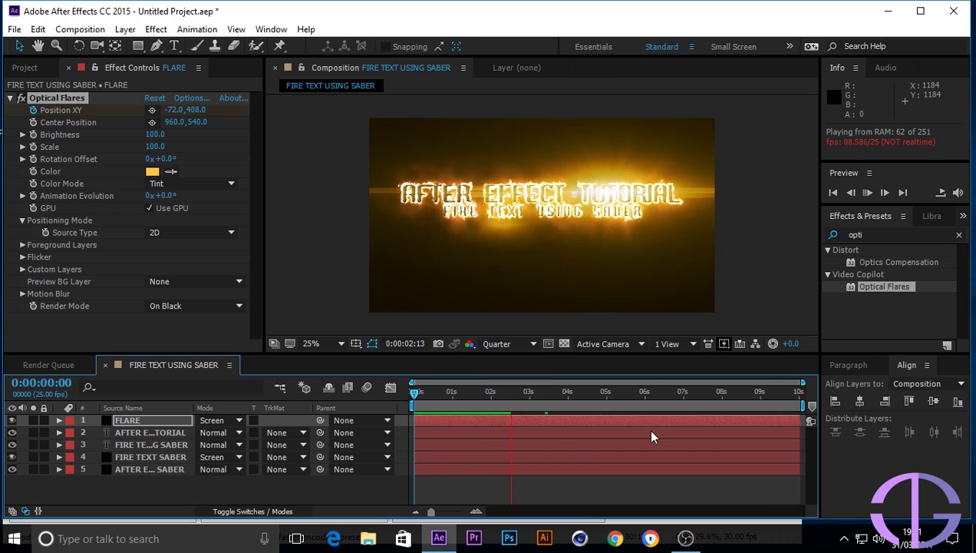
key(space)
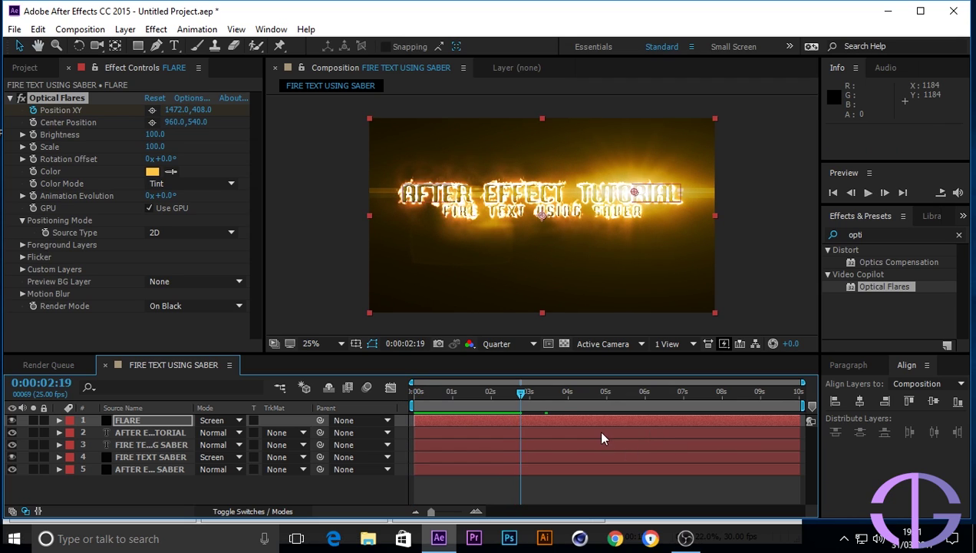
Set the Optical Flares brightness on the FLARE layer to 70.
click(171, 419)
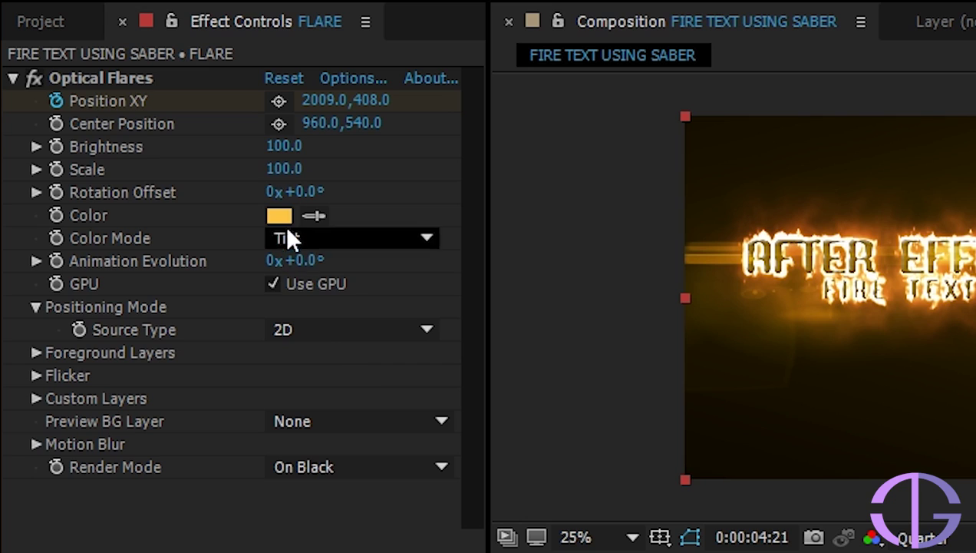
click(153, 134)
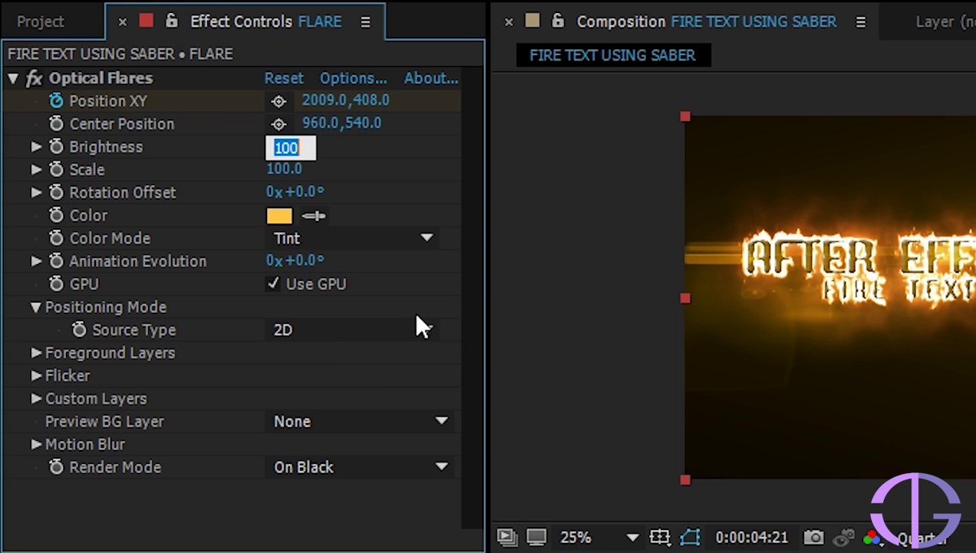
text(70)
key(Return)
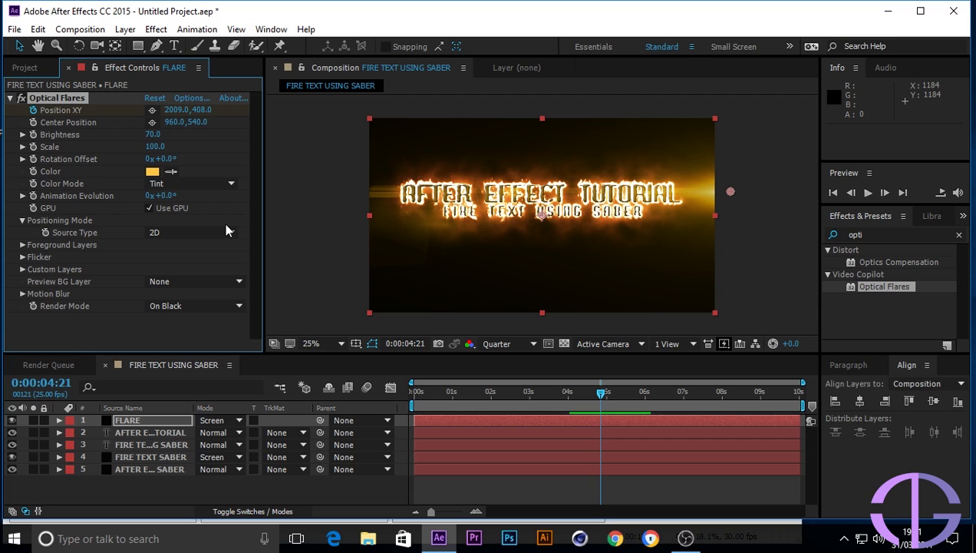
Play the title animation from 0:00:00:00 to check the dimmed flare sweep.
key(comma)
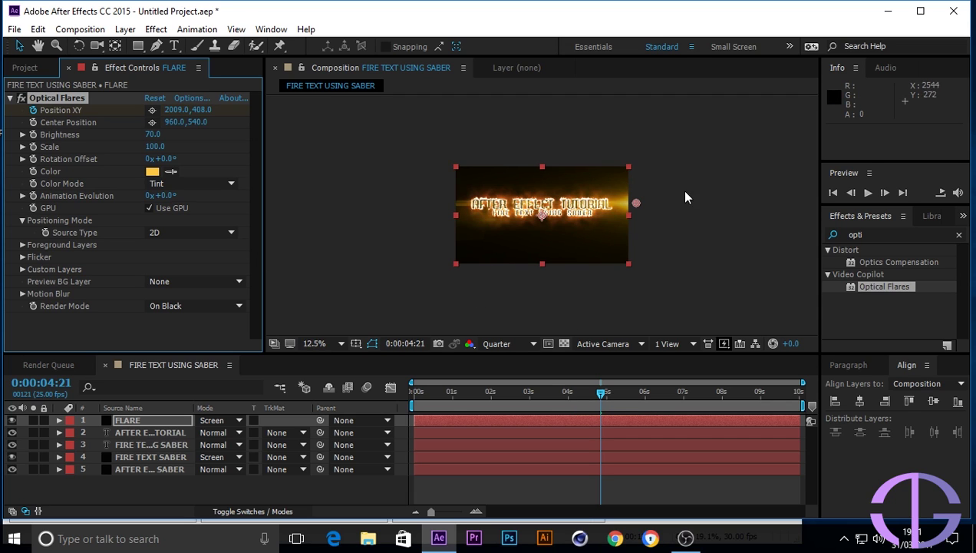
key(period)
drag(602, 396, 413, 400)
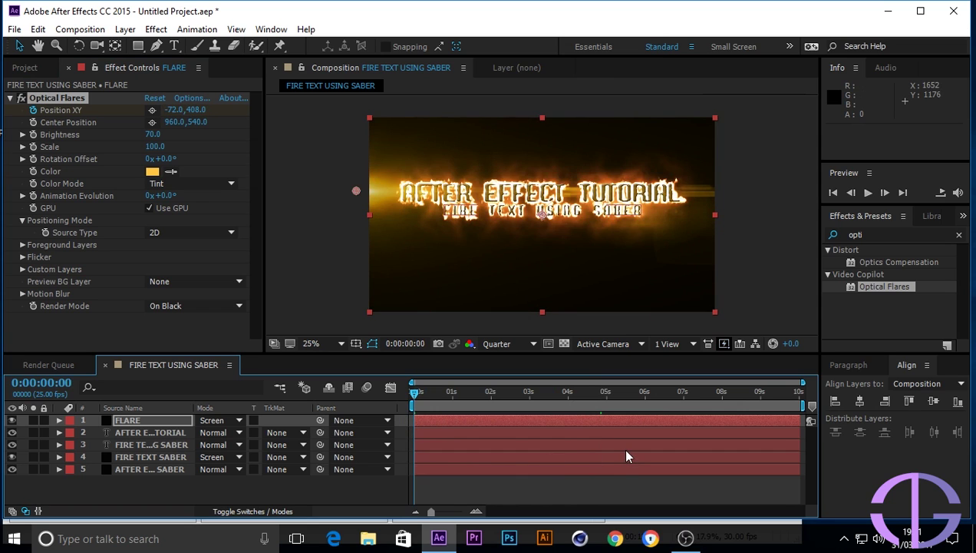
key(space)
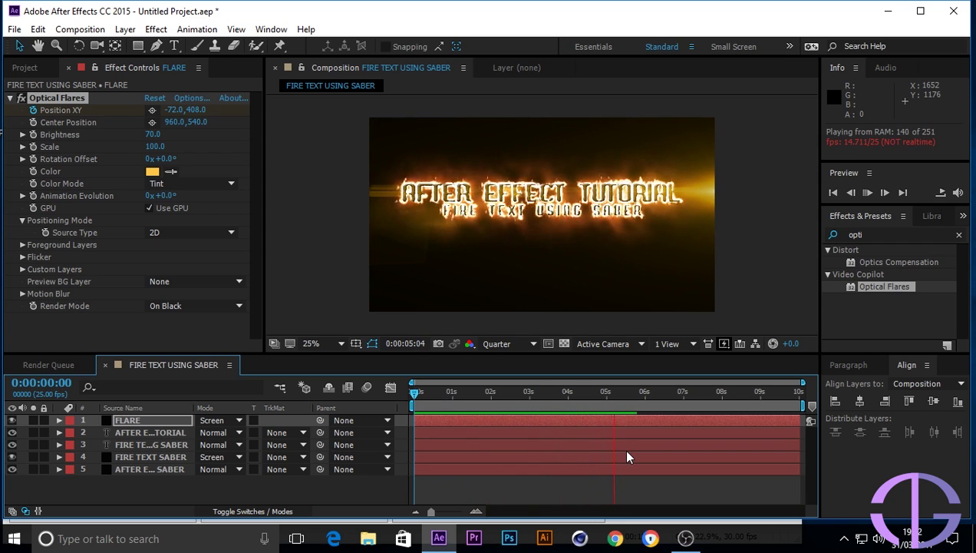
key(space)
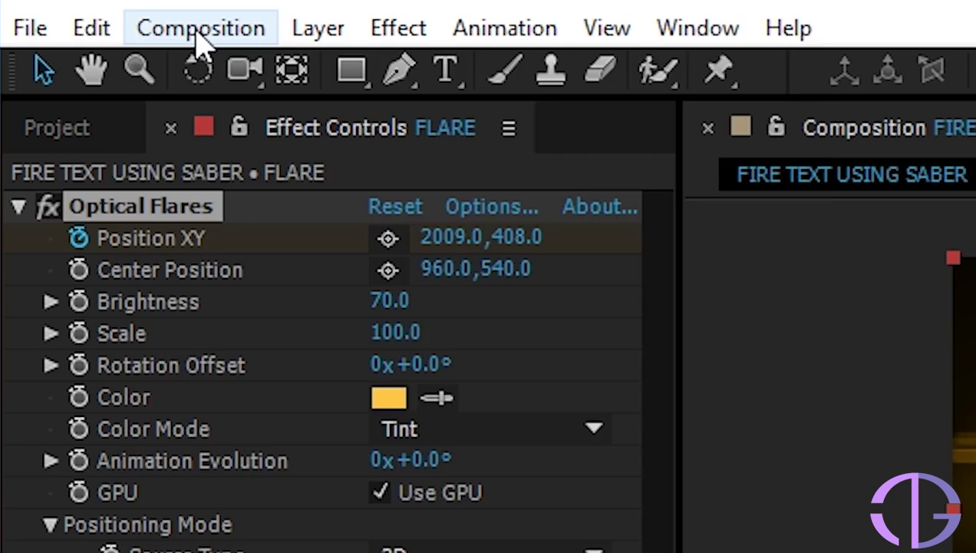
Add the FIRE TEXT USING SABER composition to the render queue.
click(201, 40)
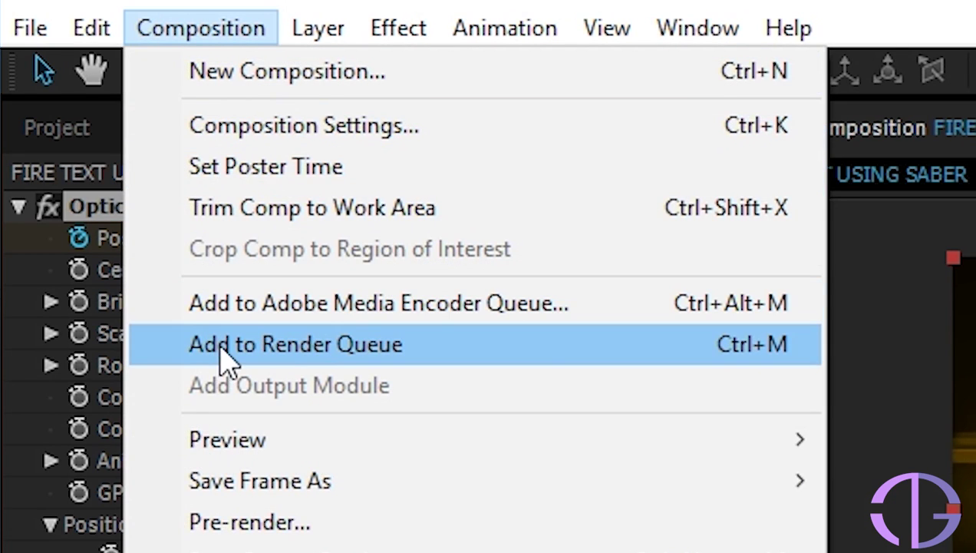
click(219, 347)
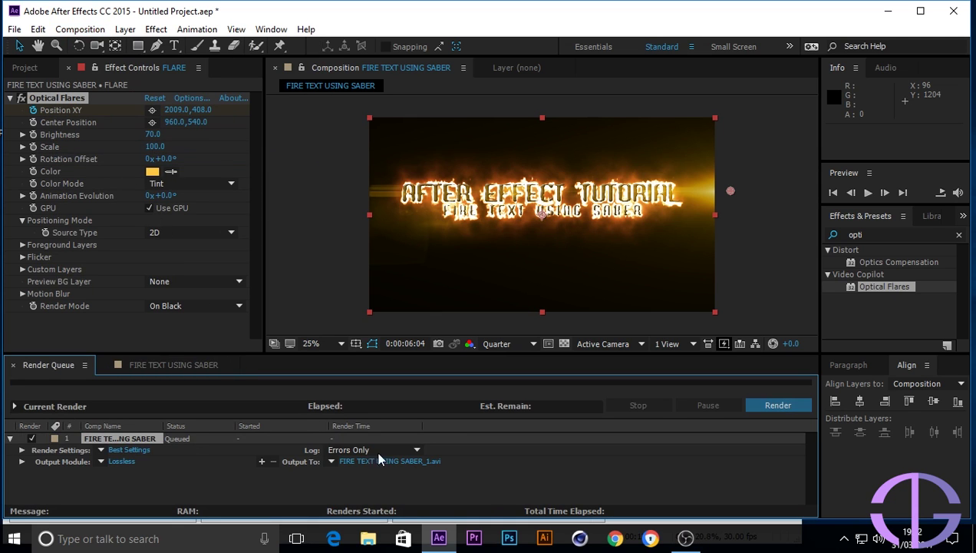